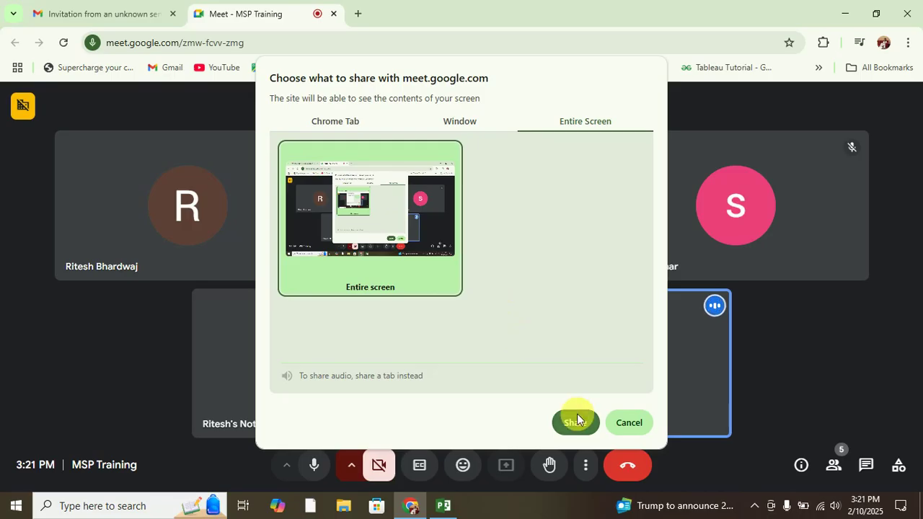
- Share the entire screen in the meeting, dismiss the infinity-mirror warning, and switch to the okhla phase 2 demo project in Microsoft Project
click(577, 417)
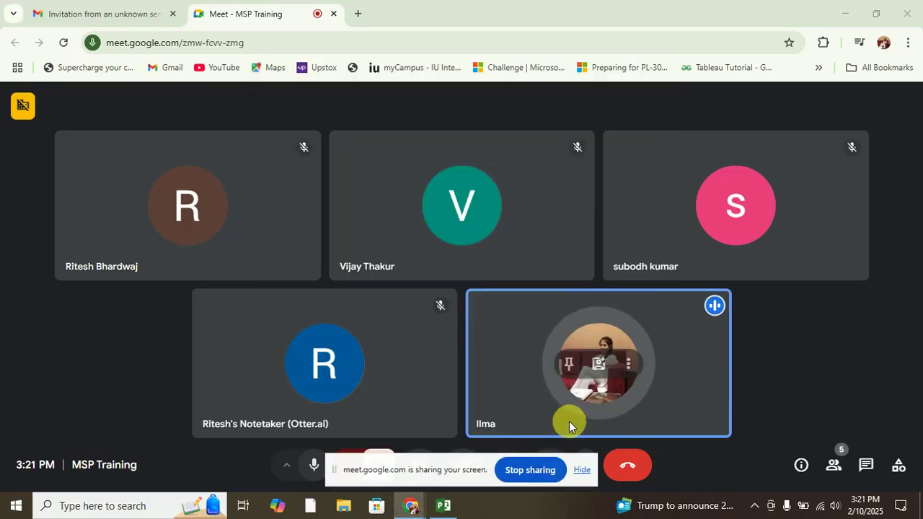
click(581, 469)
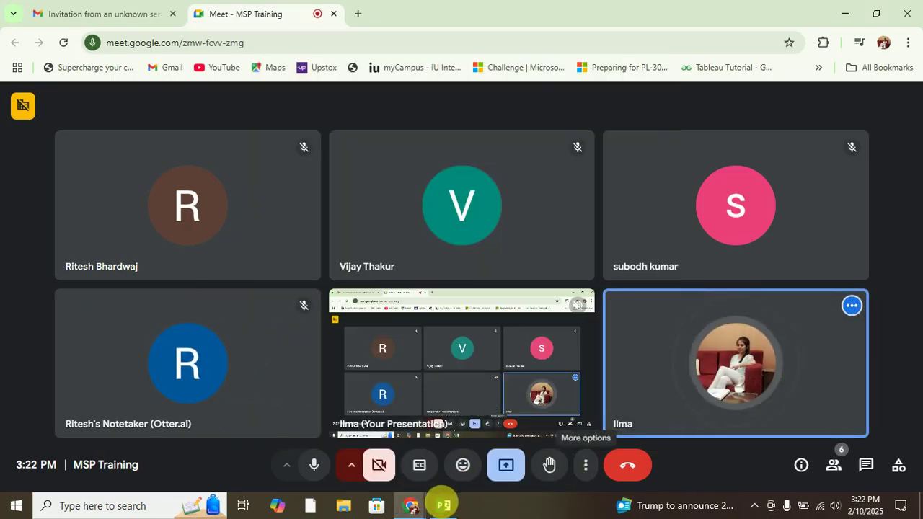
mouse_move(444, 504)
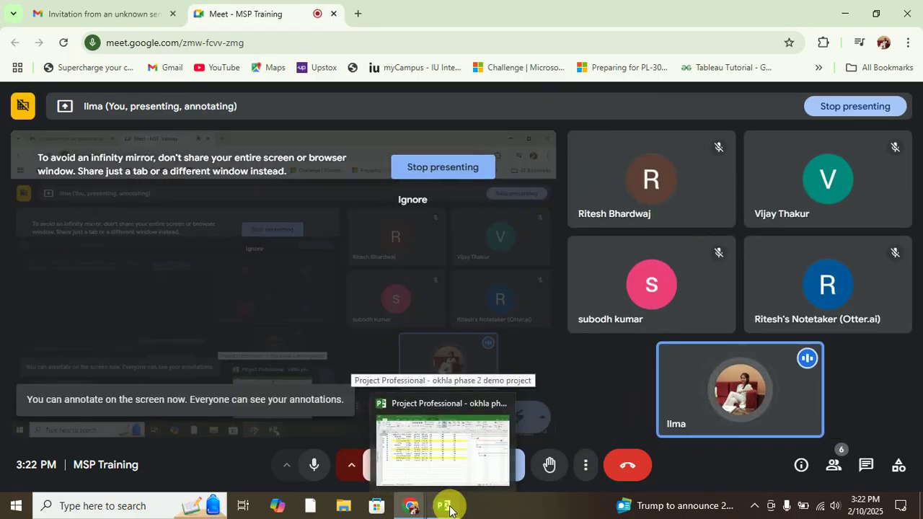
click(405, 199)
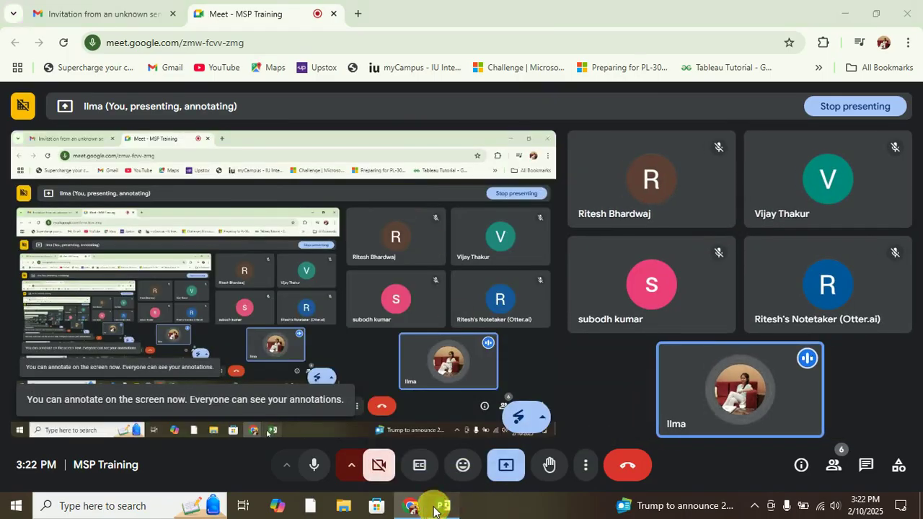
click(442, 505)
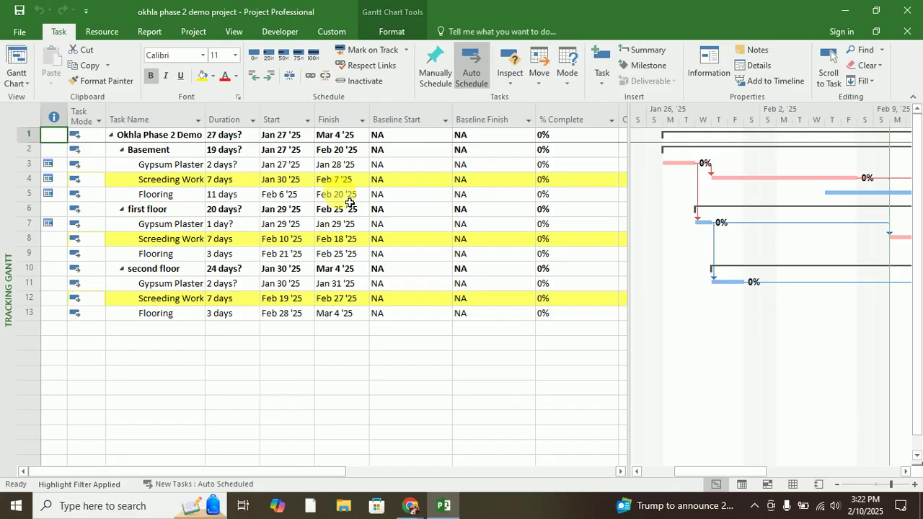
- Open the Project Overview dashboard report for the project
click(151, 32)
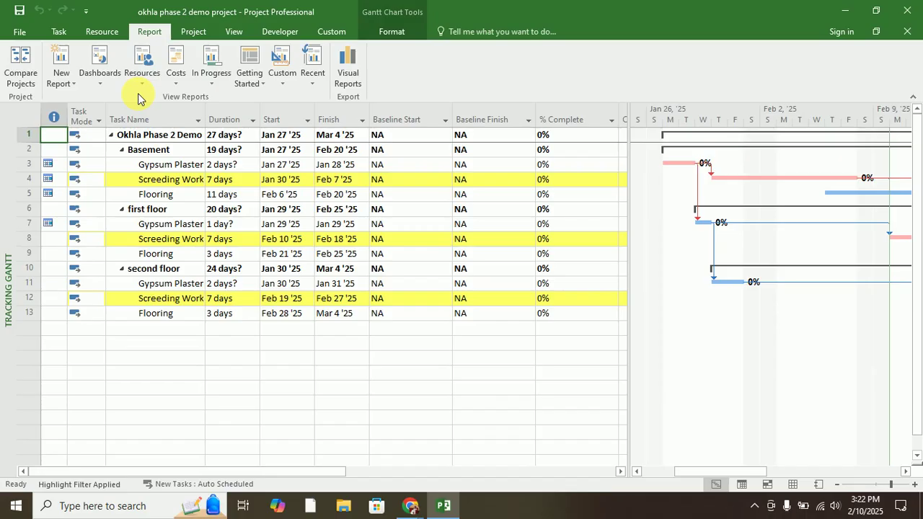
click(100, 83)
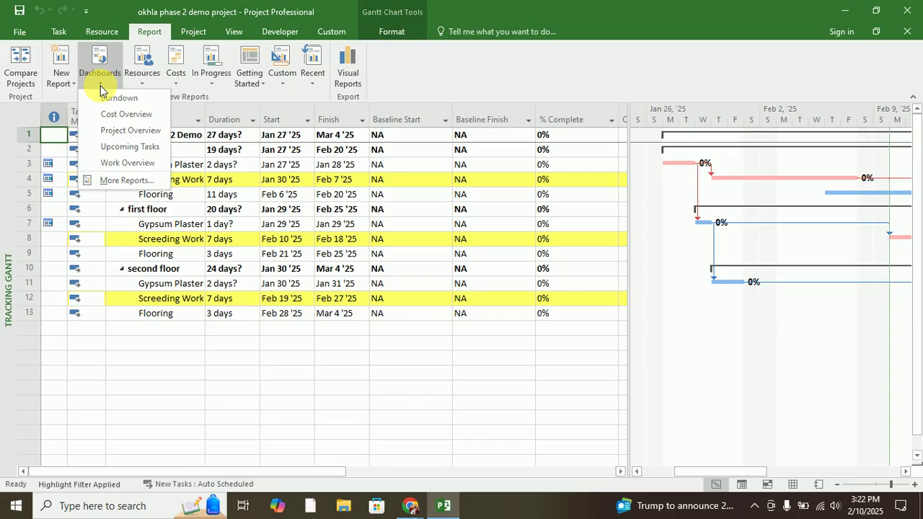
click(115, 131)
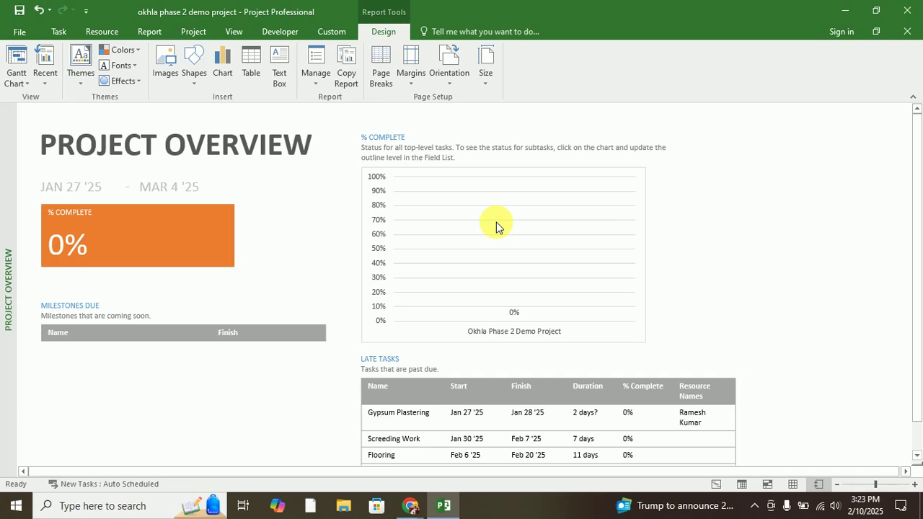
scroll(587, 267, down, 1)
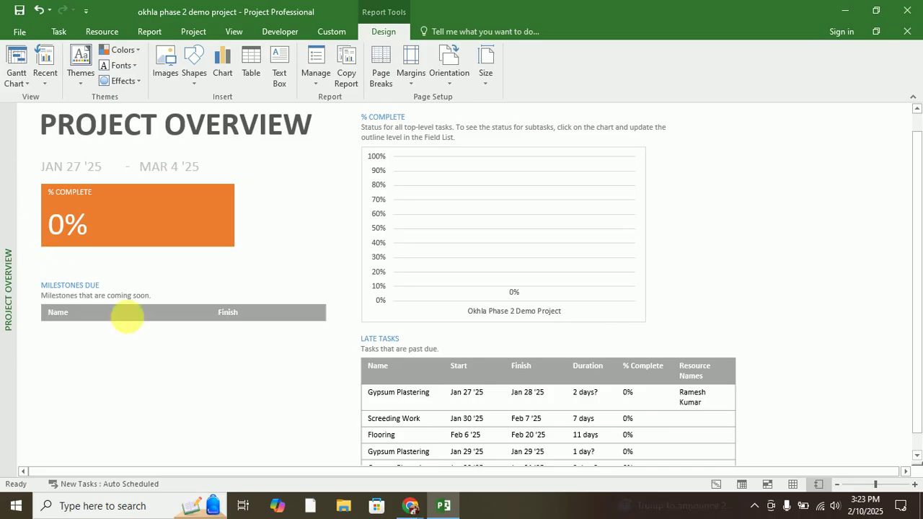
- Examine which task fields feed the orange % Complete box in the report
click(183, 231)
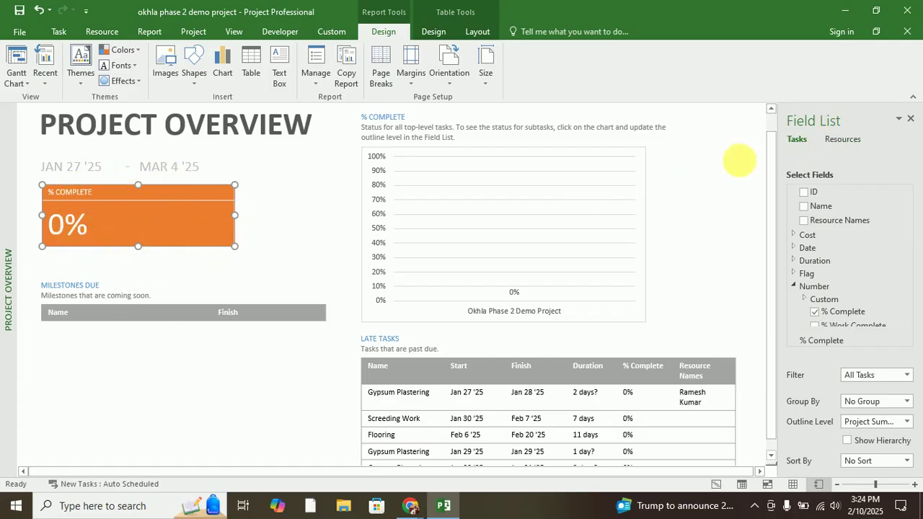
scroll(853, 309, down, 1)
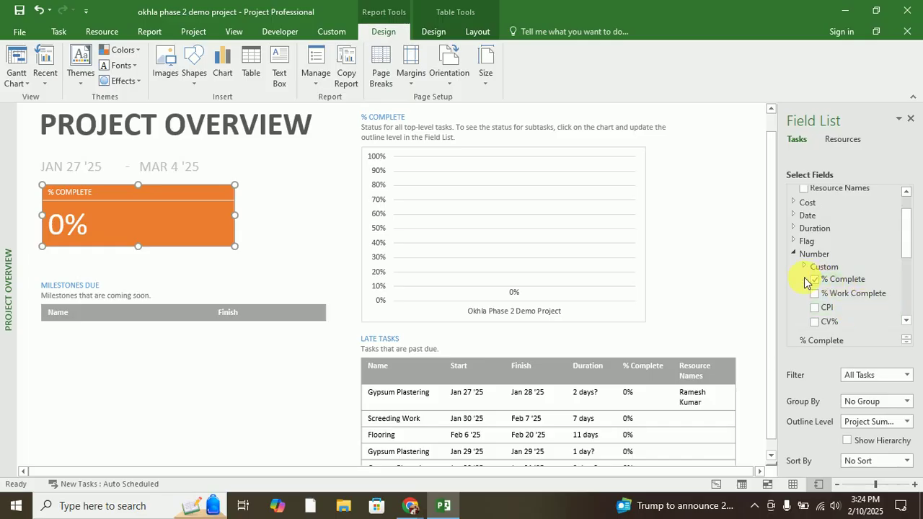
double_click(83, 202)
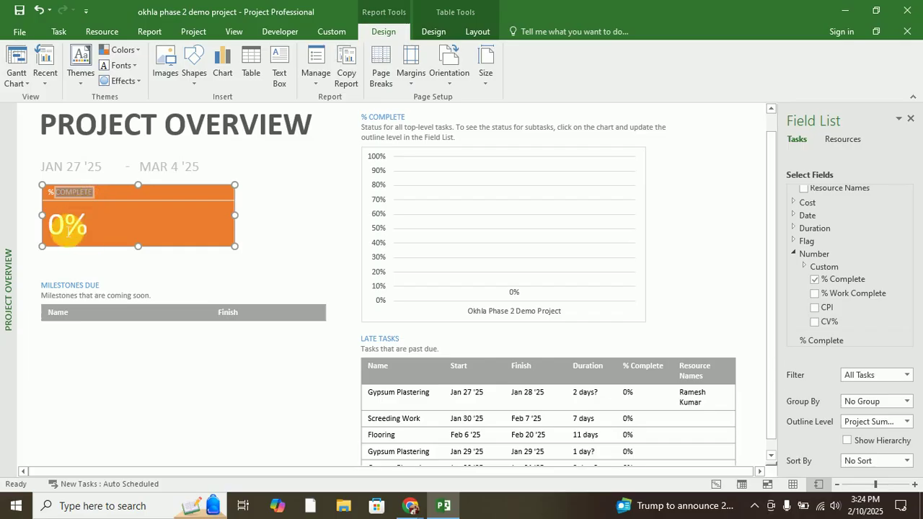
click(65, 225)
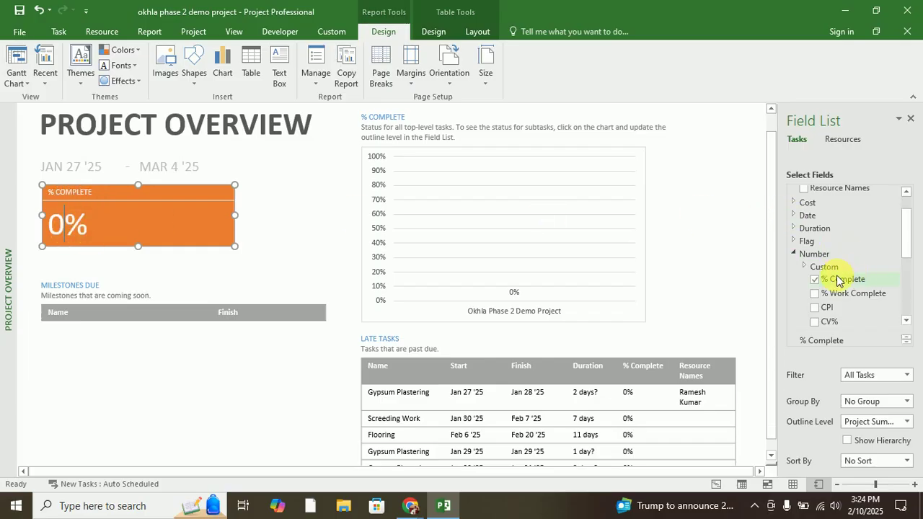
scroll(839, 281, down, 2)
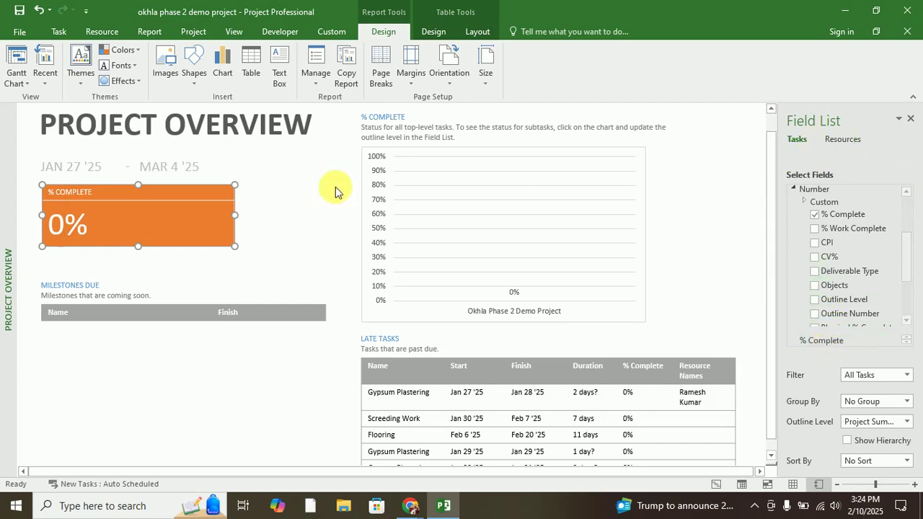
- Add the Start date field as a column to the Milestones Due table
click(166, 317)
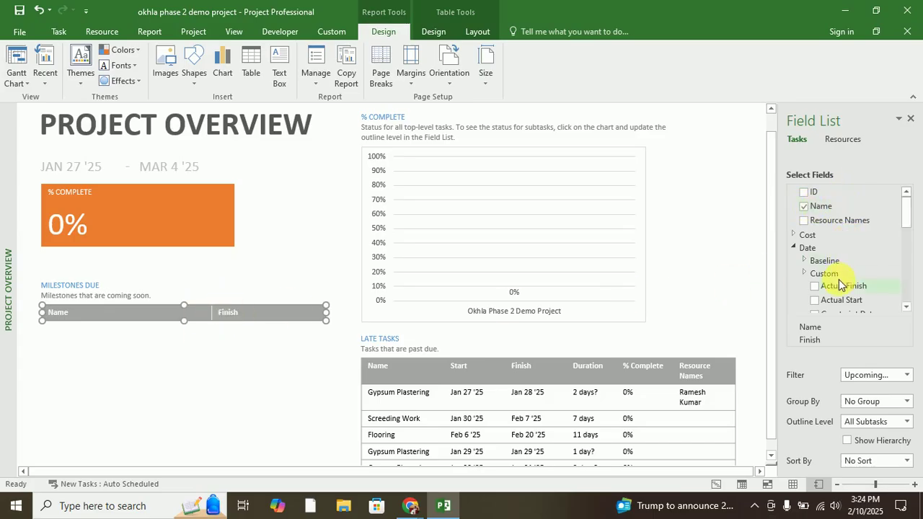
scroll(830, 274, down, 4)
click(813, 251)
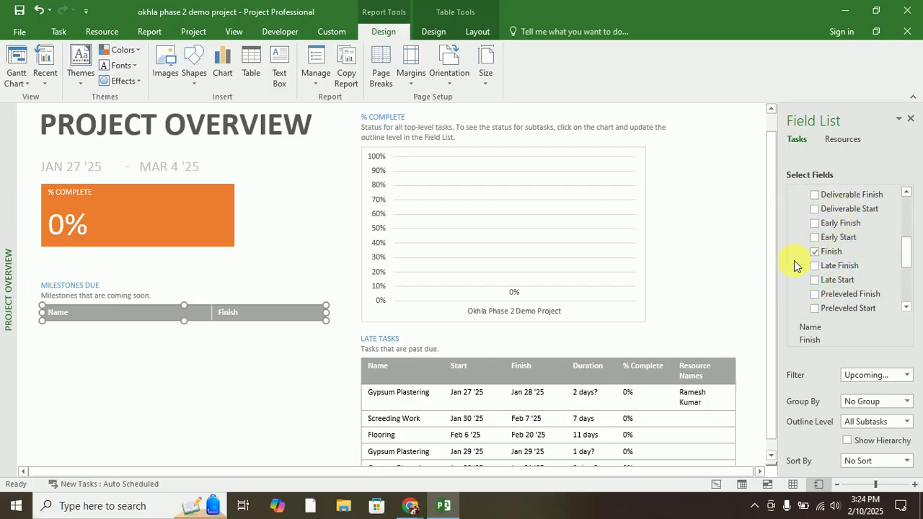
scroll(821, 260, down, 3)
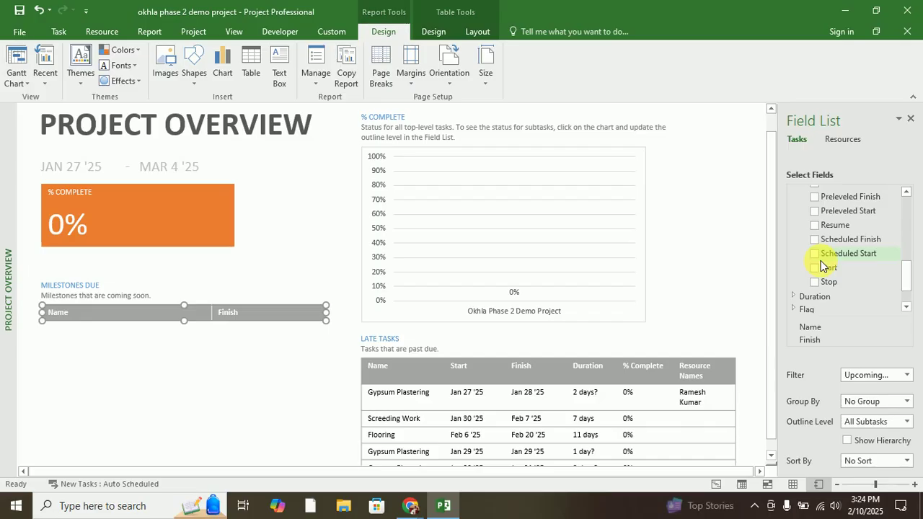
click(815, 268)
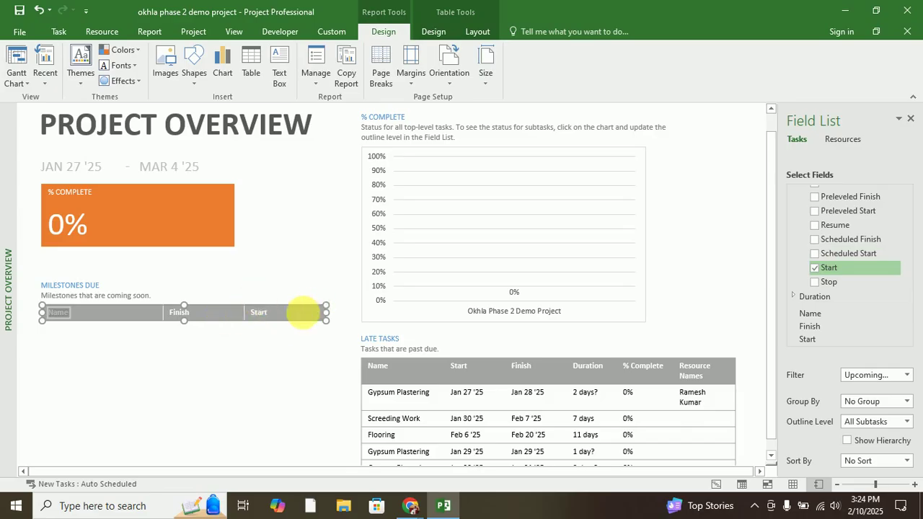
click(146, 362)
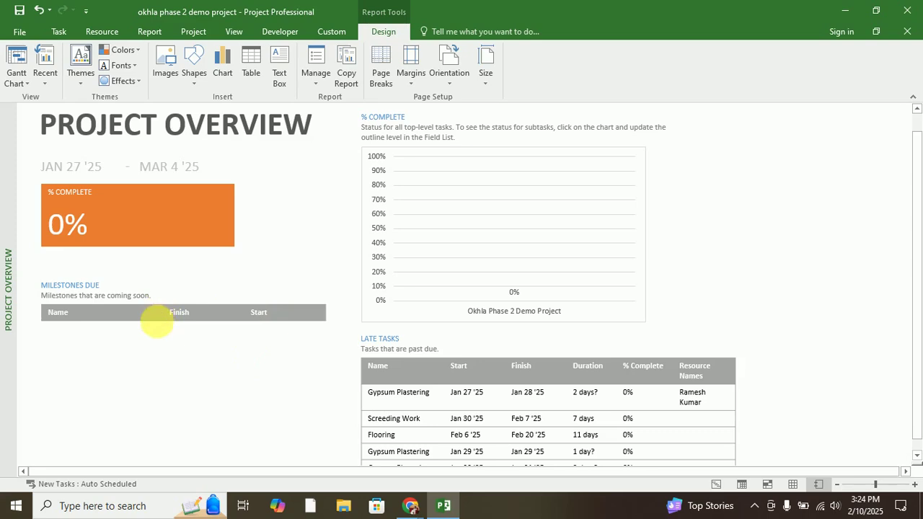
- Add the Baseline Start and Baseline Finish date fields as columns to the Late Tasks table
click(404, 375)
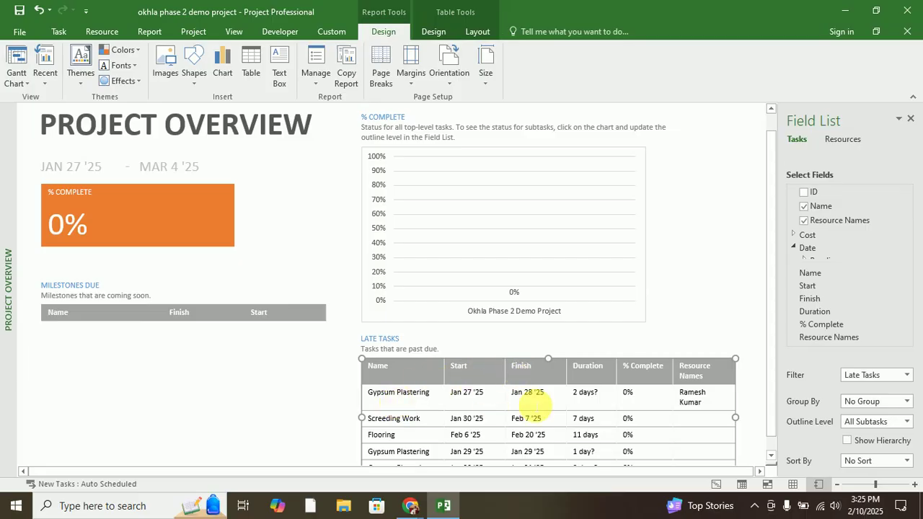
click(401, 372)
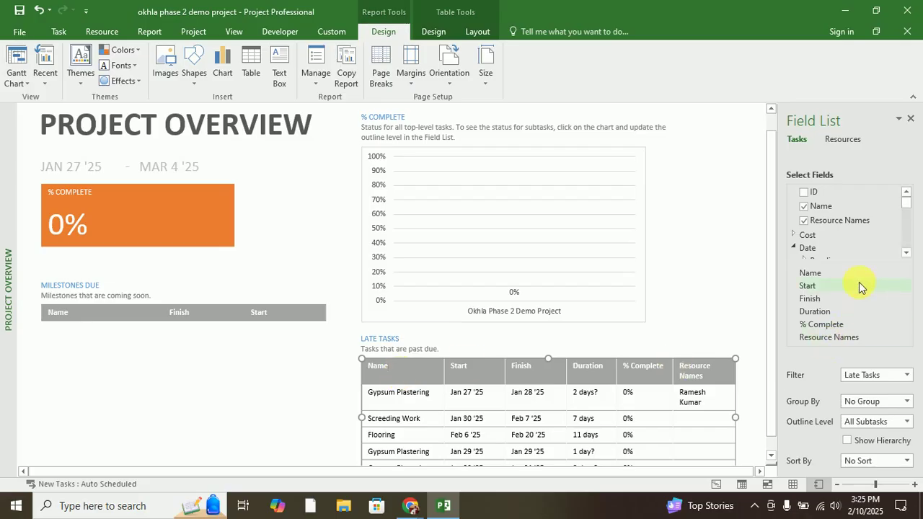
scroll(869, 209, down, 3)
scroll(848, 219, up, 1)
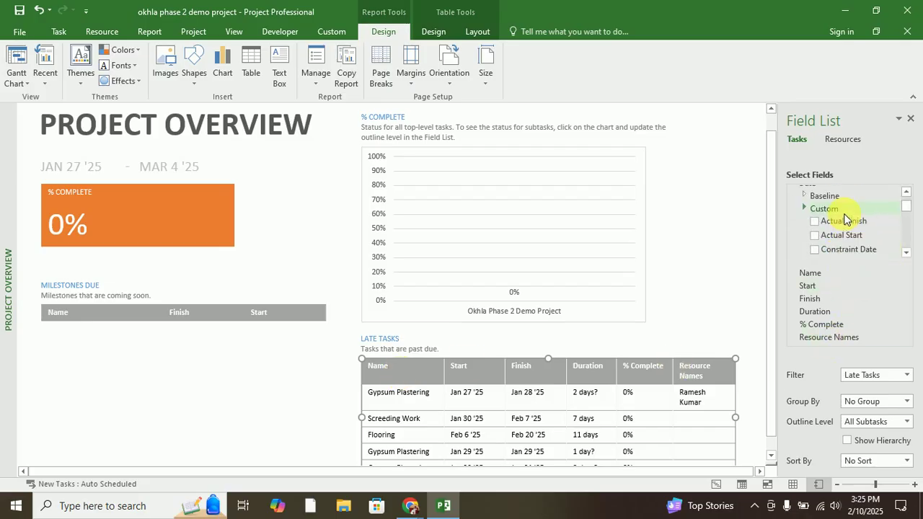
scroll(847, 219, down, 2)
scroll(847, 220, up, 2)
click(804, 196)
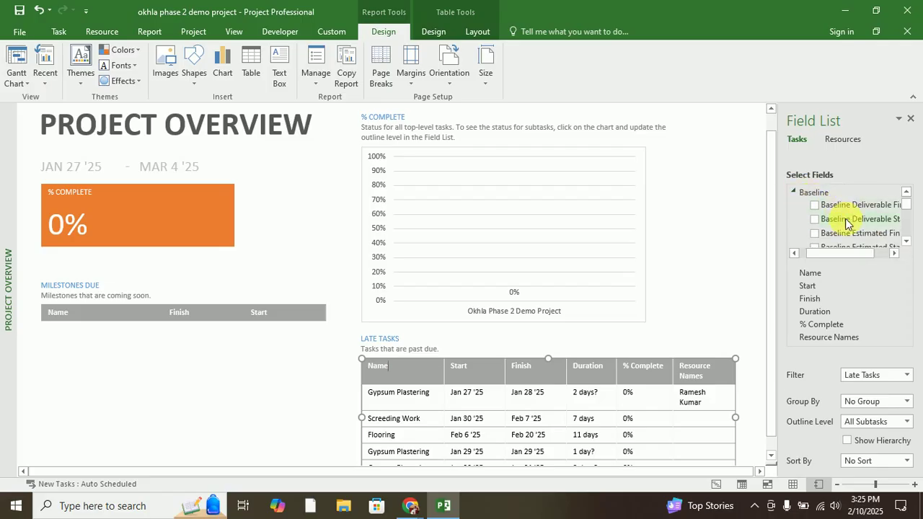
scroll(848, 224, down, 1)
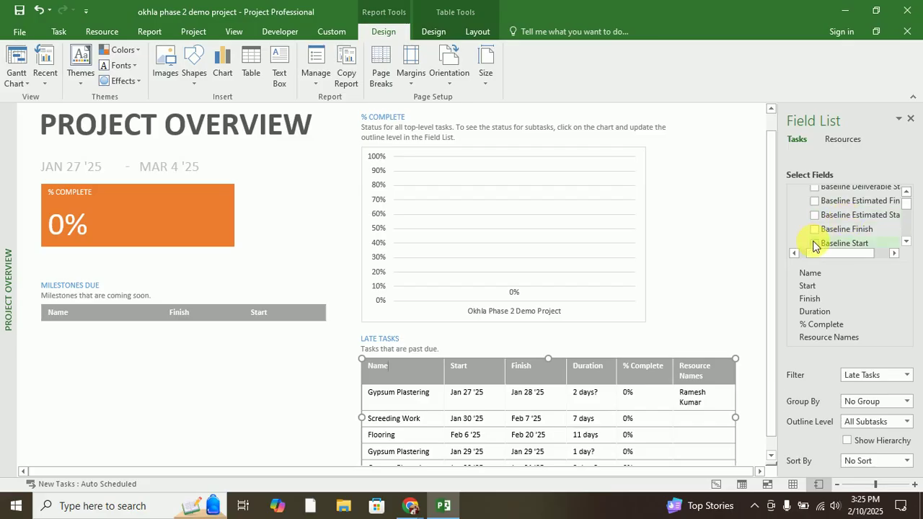
click(814, 243)
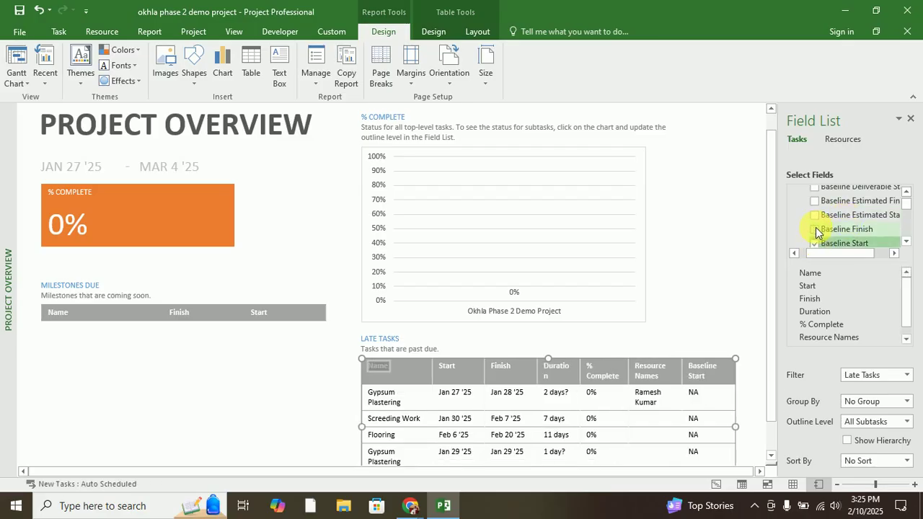
click(816, 230)
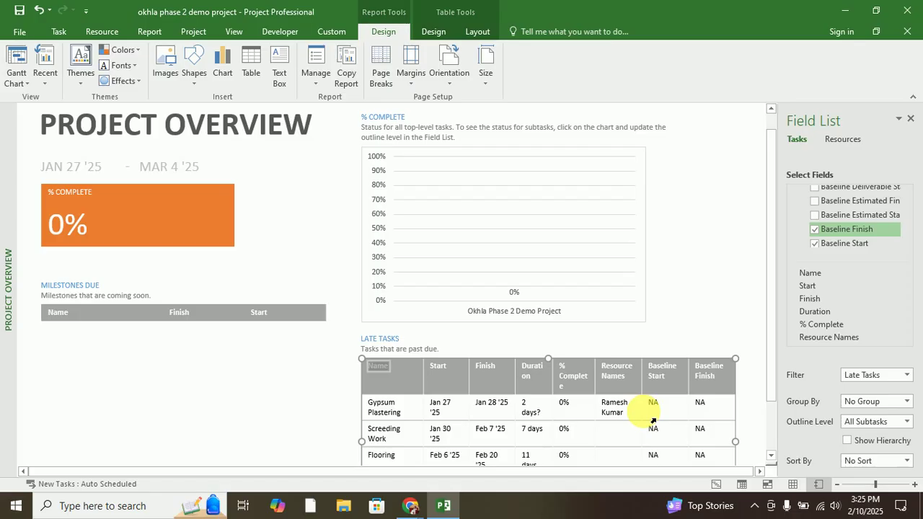
- Collapse the Baseline field group and look through the other date fields available for the Late Tasks table
scroll(855, 225, up, 3)
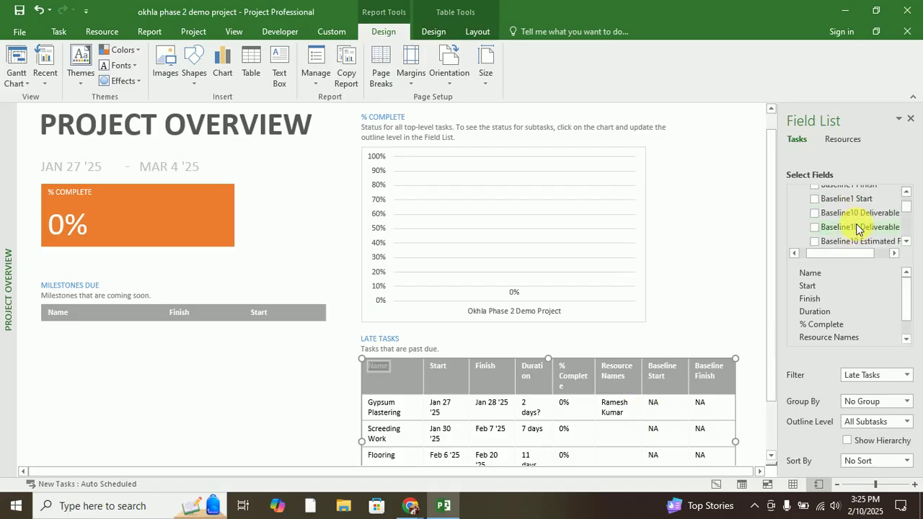
scroll(856, 223, up, 2)
scroll(856, 223, down, 4)
scroll(855, 223, up, 2)
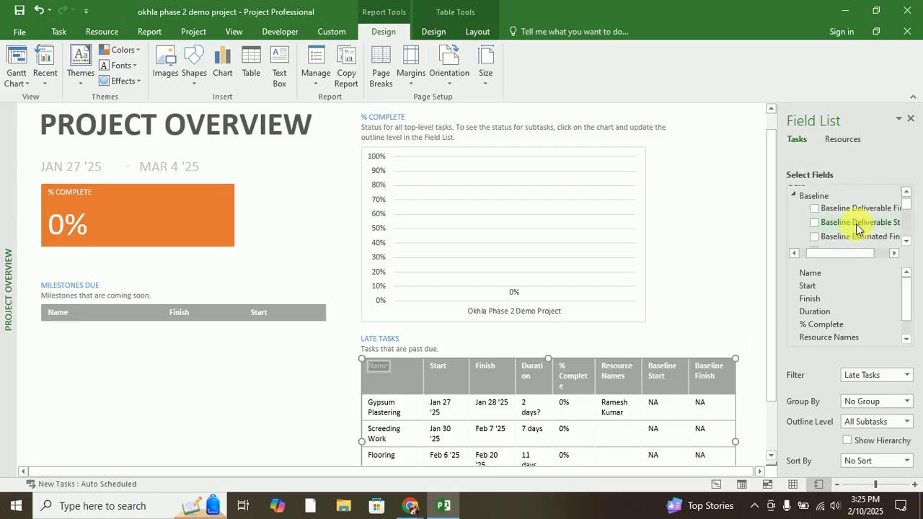
click(840, 228)
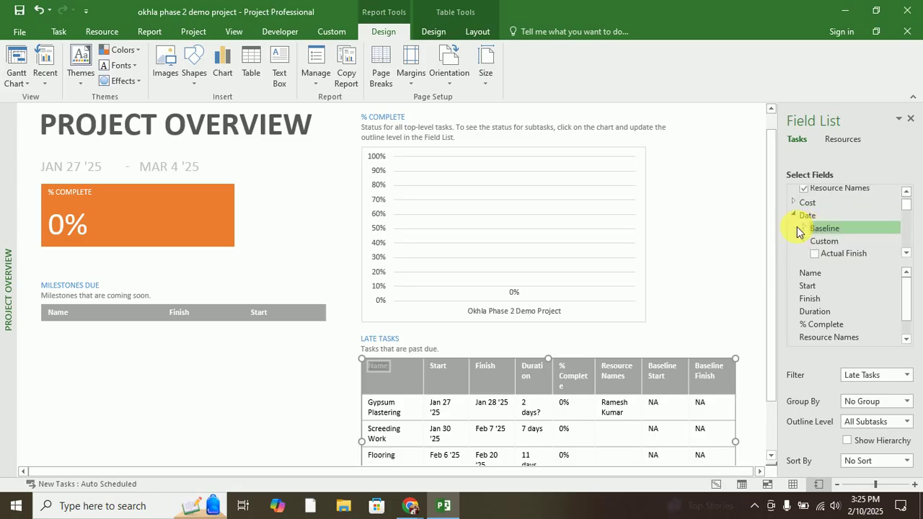
scroll(838, 231, down, 2)
scroll(836, 231, down, 10)
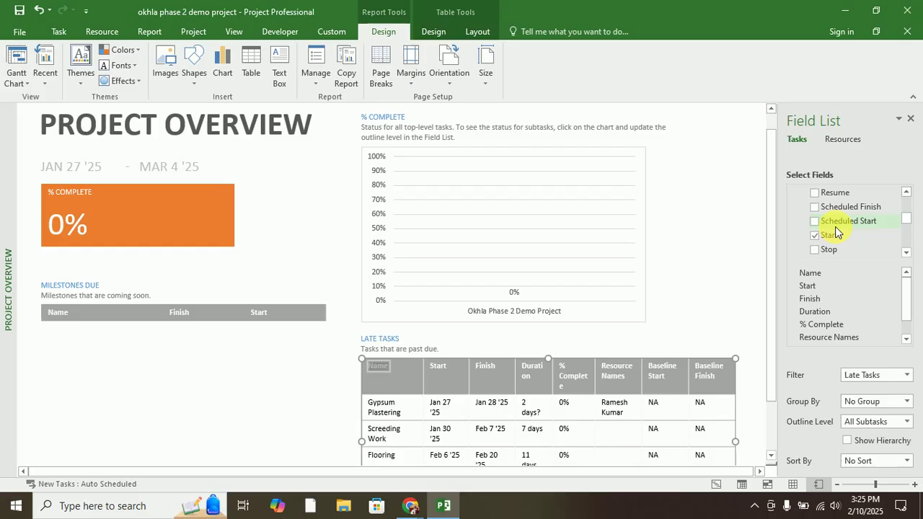
- Set the % Complete chart's outline level to All Subtasks and show the task hierarchy on its axis
click(422, 199)
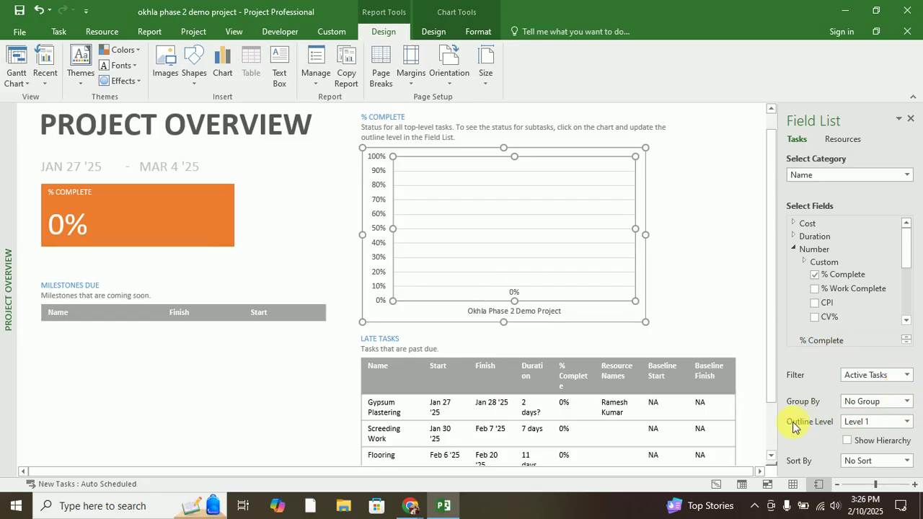
click(905, 424)
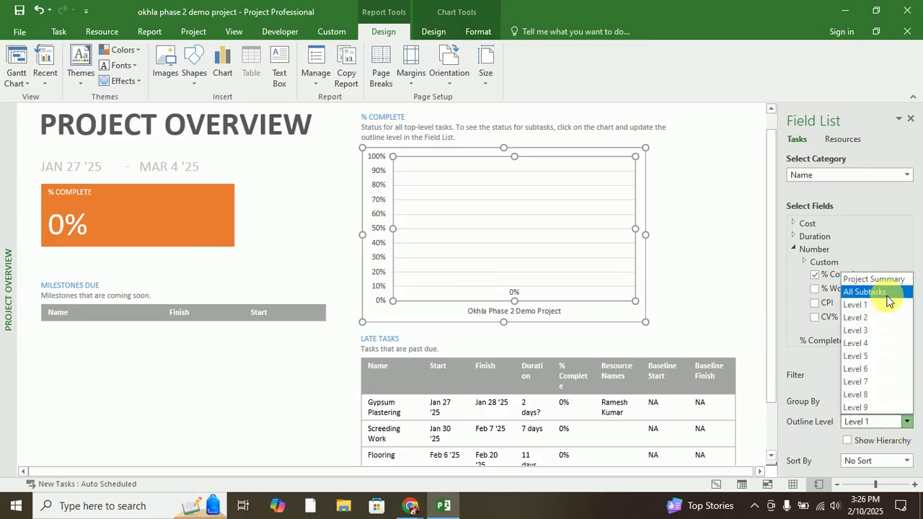
click(889, 292)
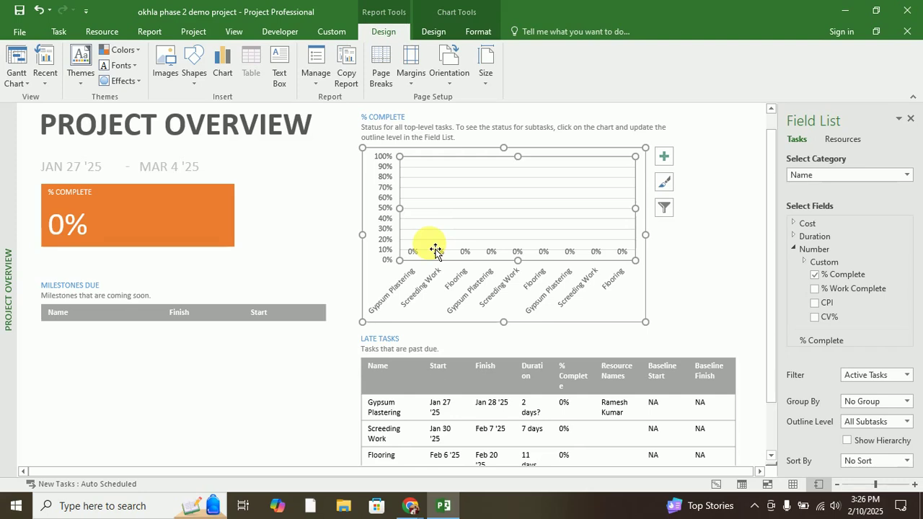
click(846, 441)
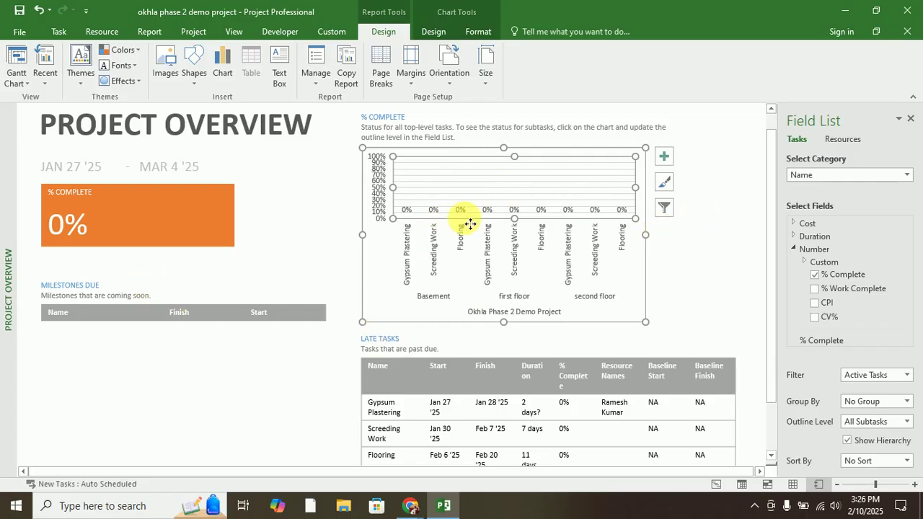
click(220, 372)
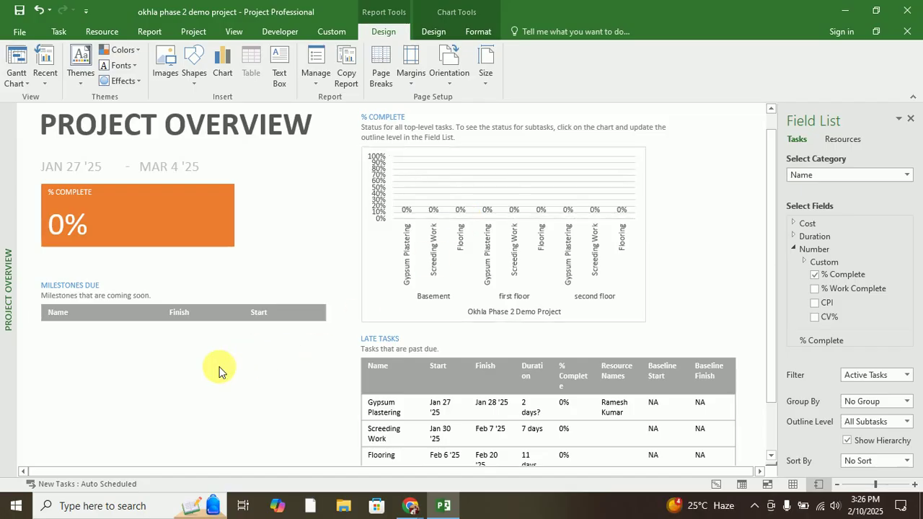
- Open the Cost Overview dashboard report
click(170, 228)
click(393, 280)
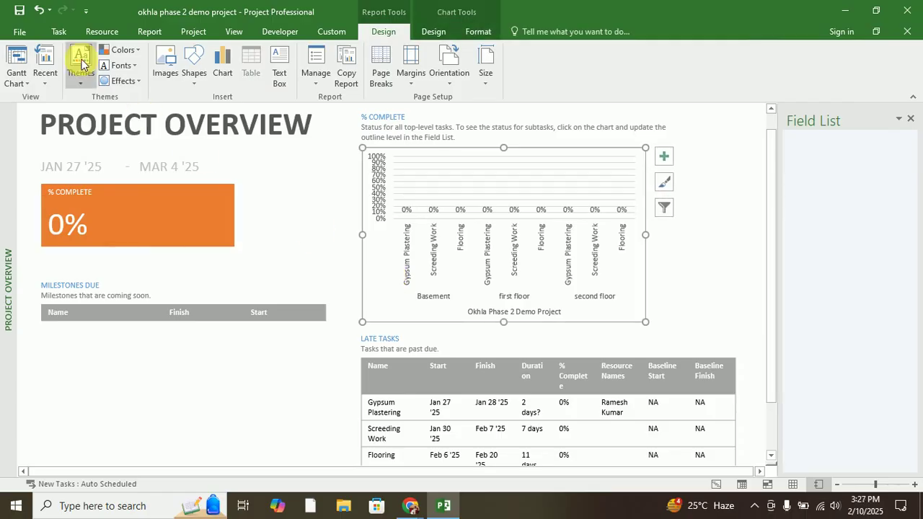
click(148, 31)
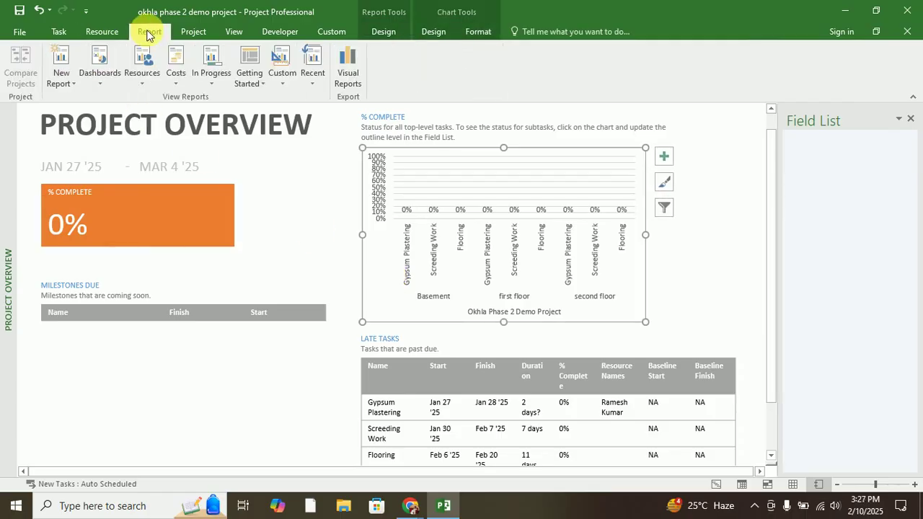
click(101, 76)
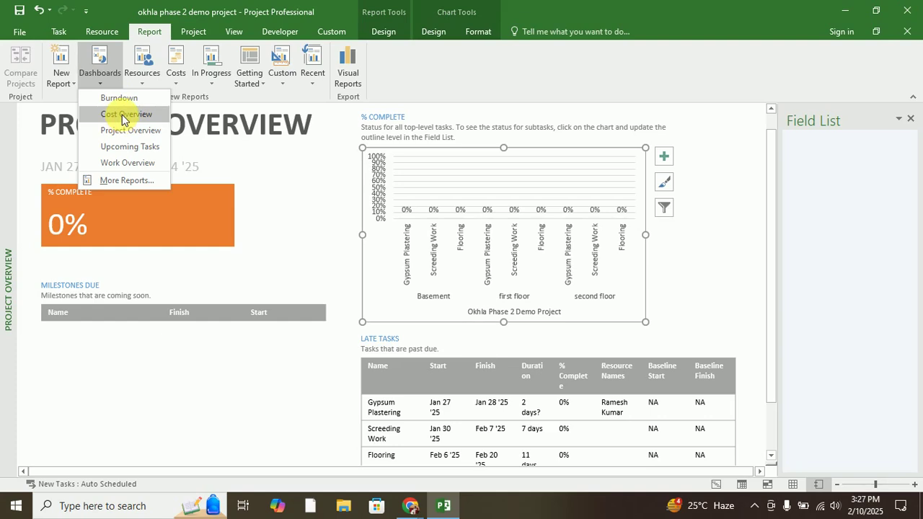
click(122, 115)
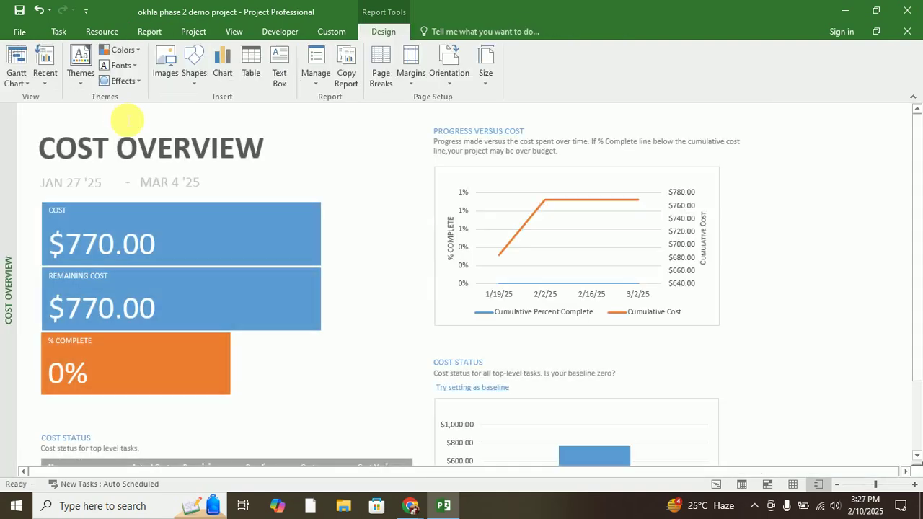
- Try adding the Actual Cost field to the report's Cost table, and remove it again
click(85, 214)
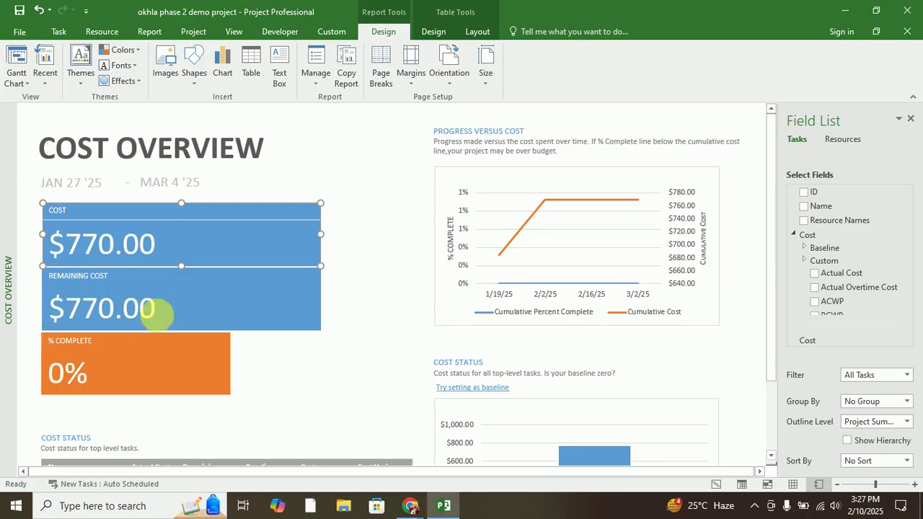
scroll(829, 252, down, 5)
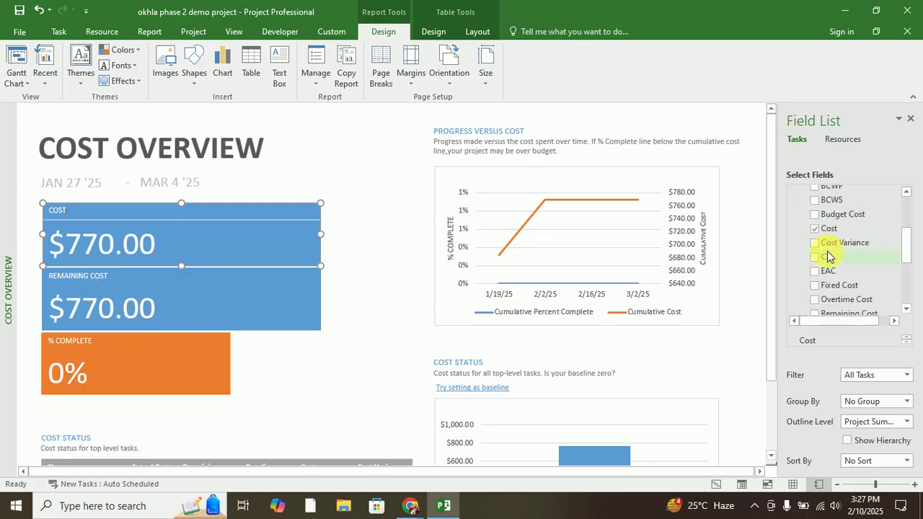
scroll(829, 256, down, 1)
scroll(829, 256, up, 3)
scroll(828, 256, up, 2)
click(814, 241)
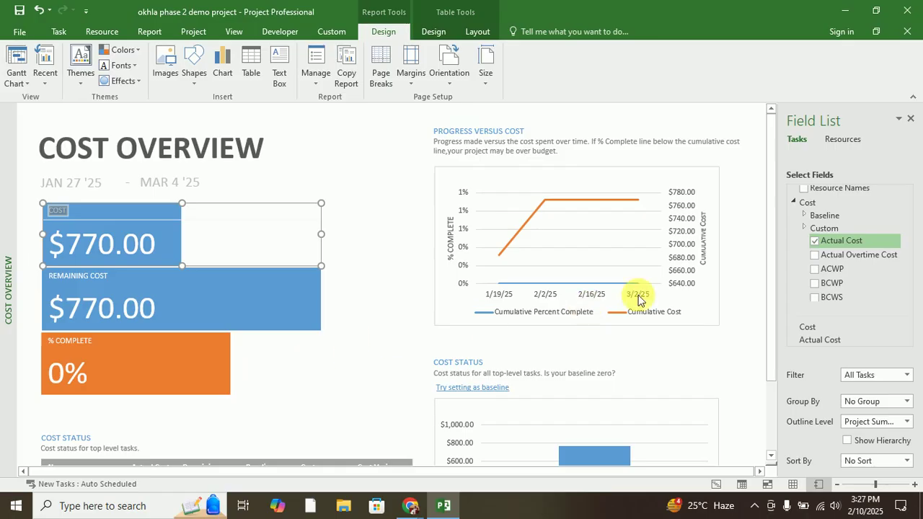
click(815, 241)
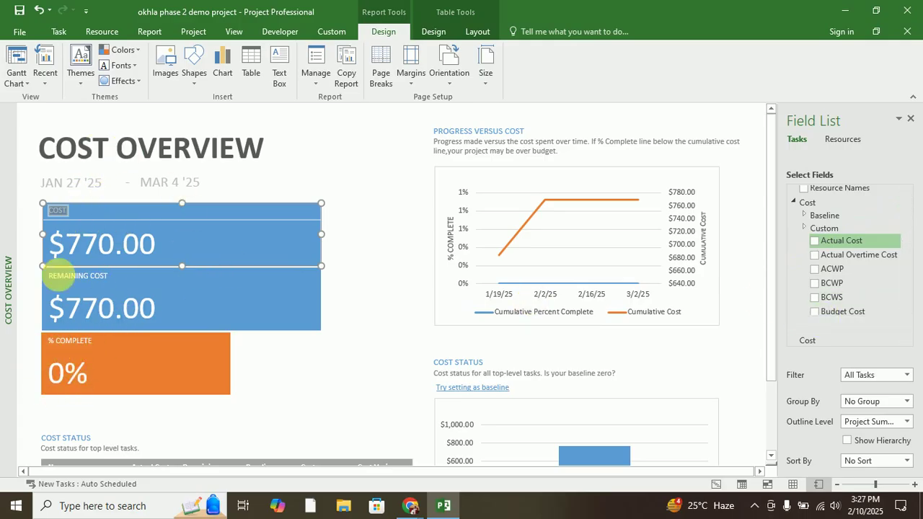
- Set the timescale units of the Progress Versus Cost chart to Months
click(476, 295)
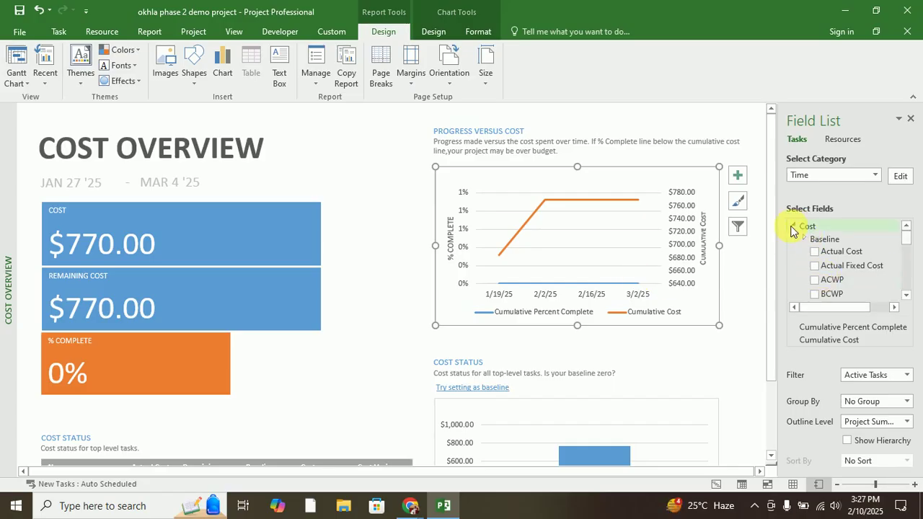
click(901, 177)
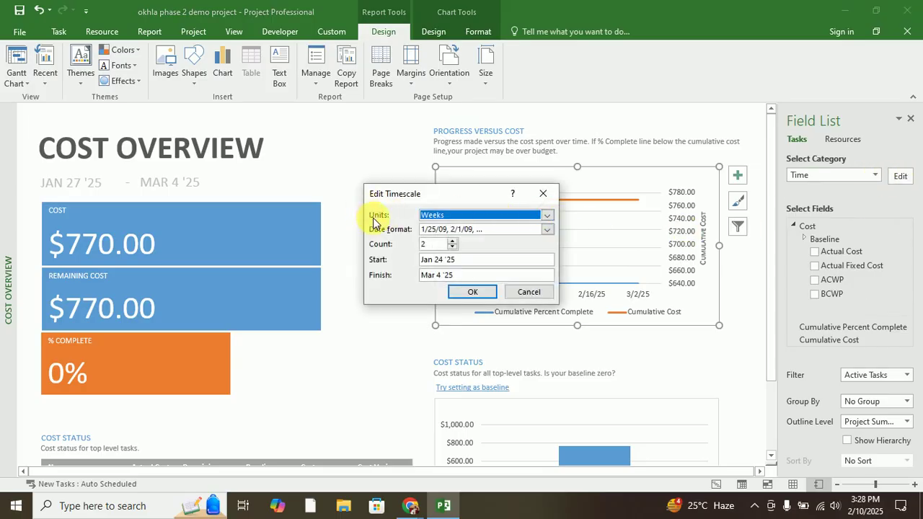
click(547, 216)
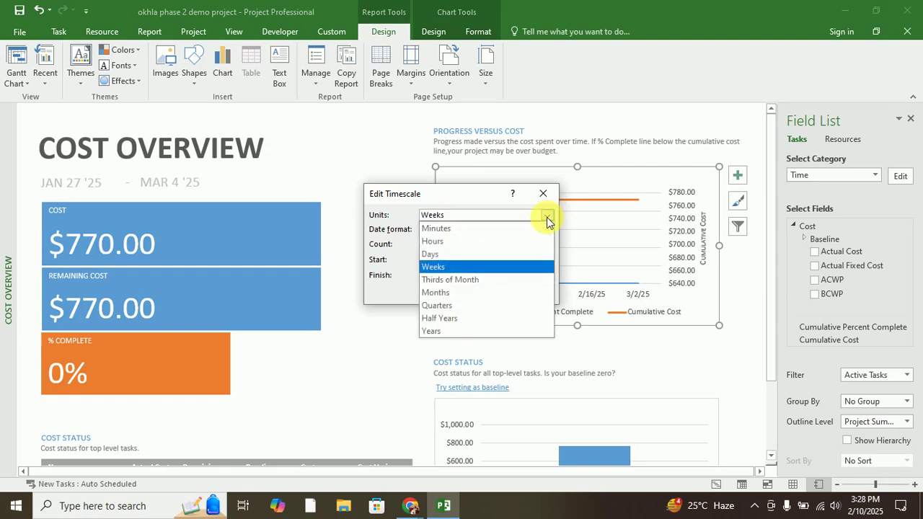
click(443, 292)
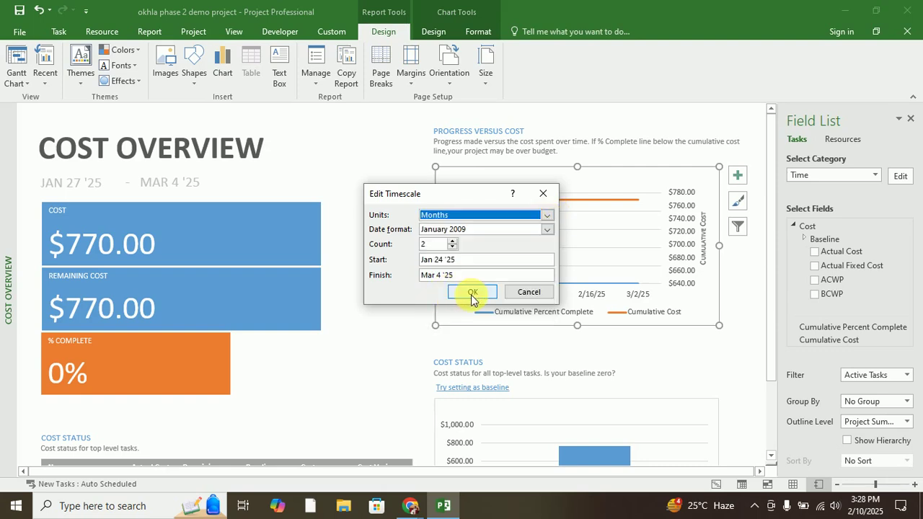
click(473, 298)
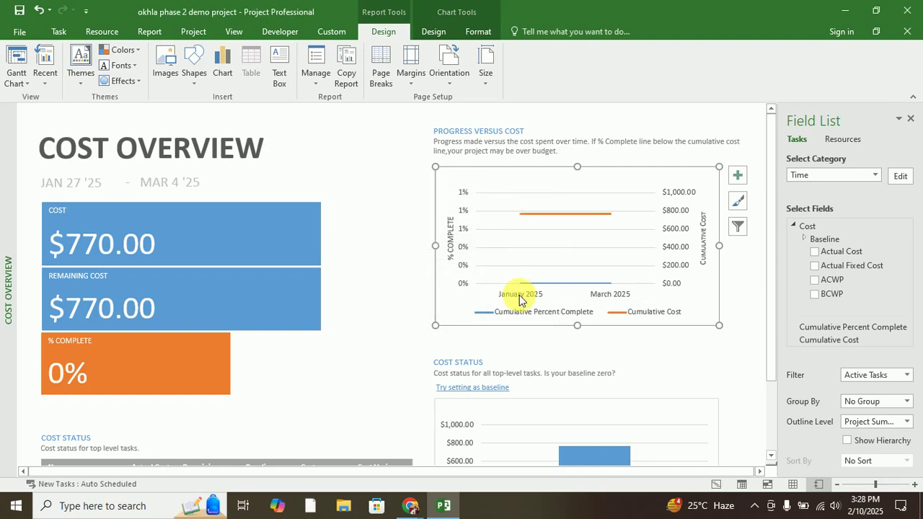
- Reduce the Progress Versus Cost chart's timescale count to 1 so that every month is plotted
click(896, 176)
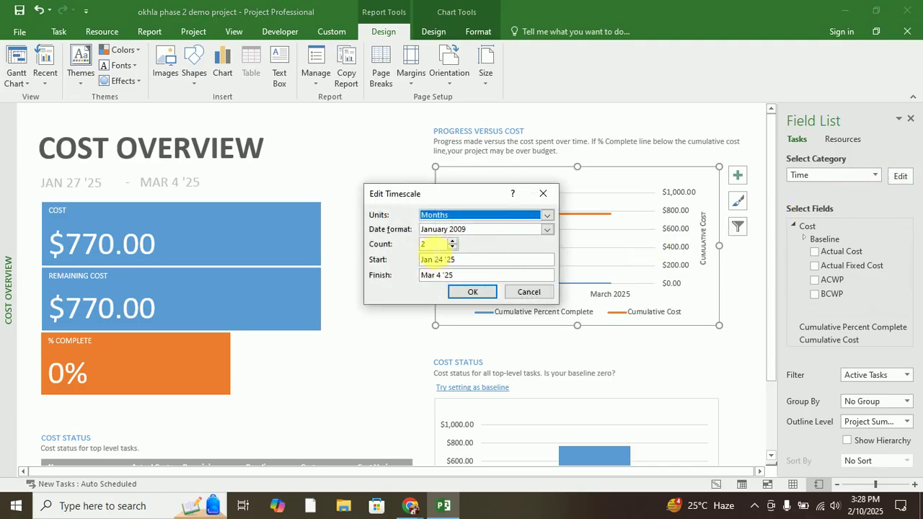
drag(449, 192, 325, 209)
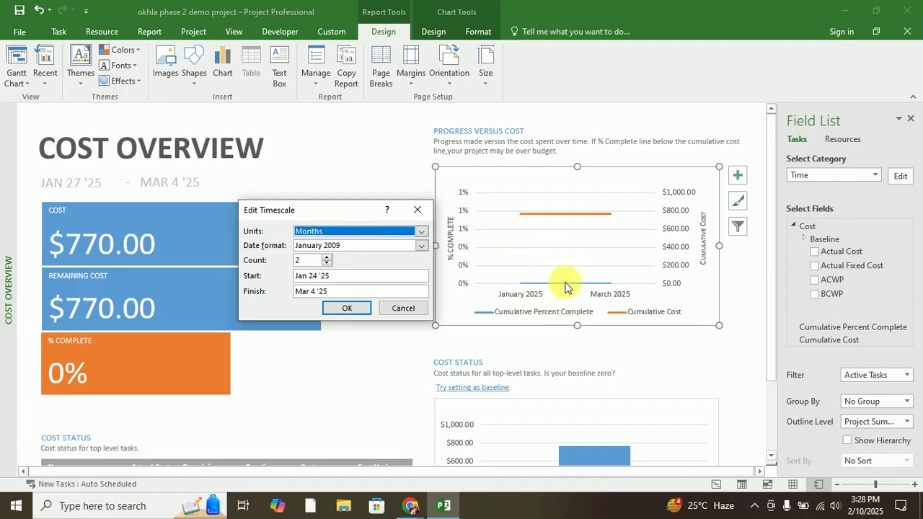
click(326, 258)
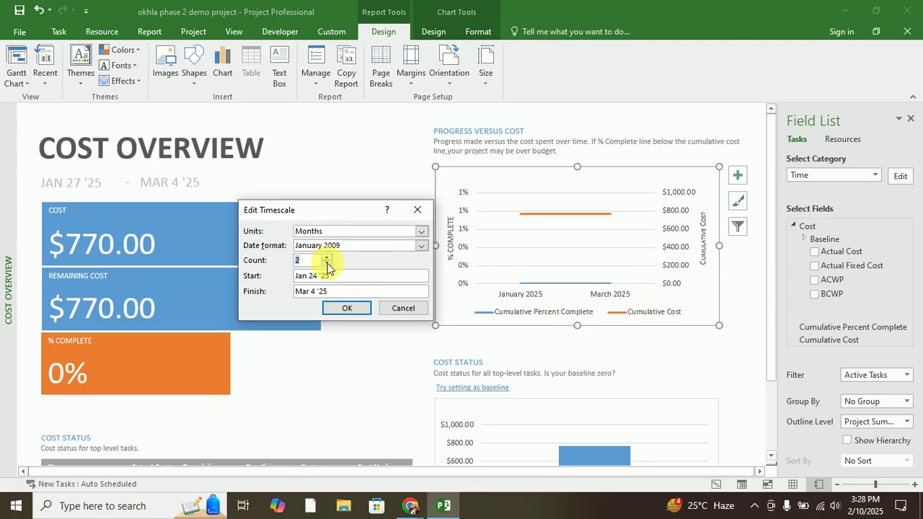
click(346, 309)
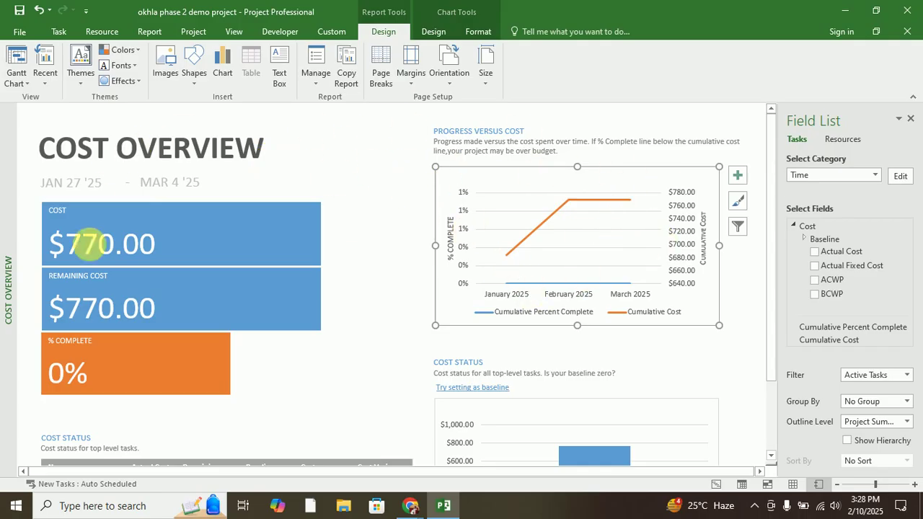
- Examine the Cost Overview report's cost figures, the progress chart and the Cost Status table
scroll(378, 315, down, 1)
scroll(378, 315, down, 3)
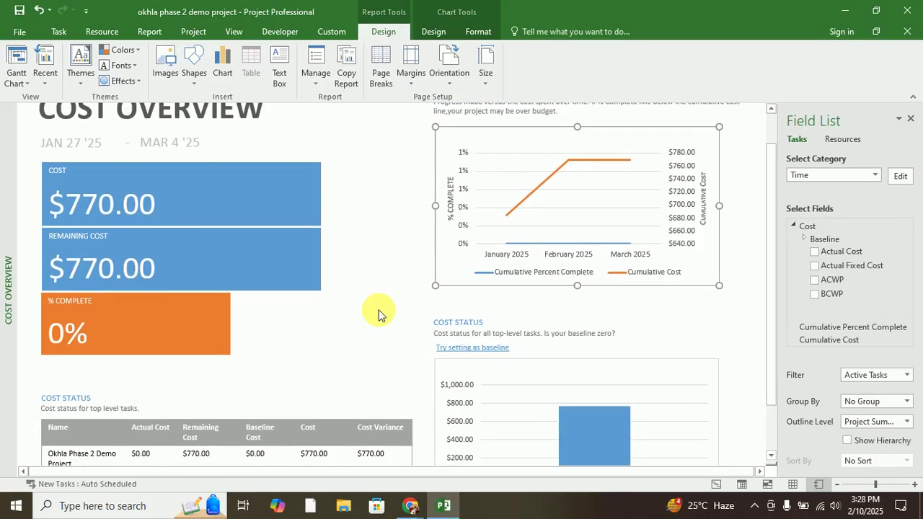
scroll(378, 315, up, 1)
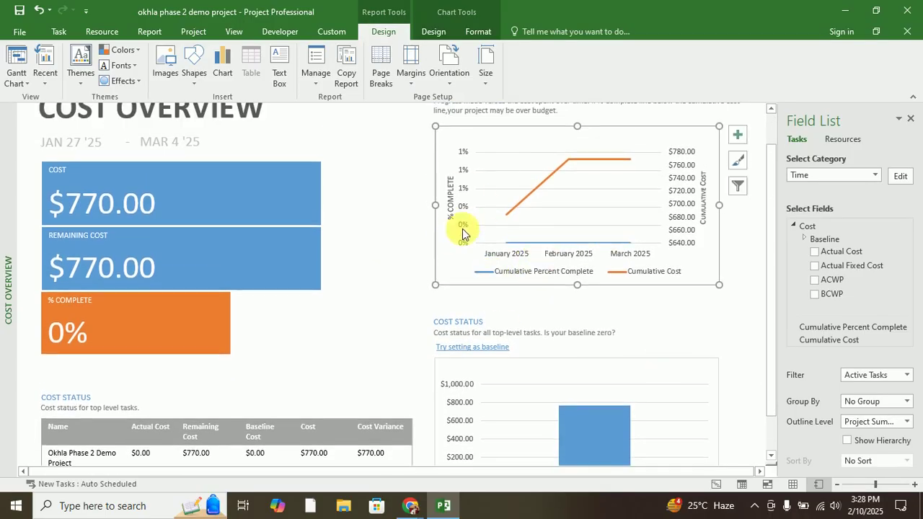
click(147, 32)
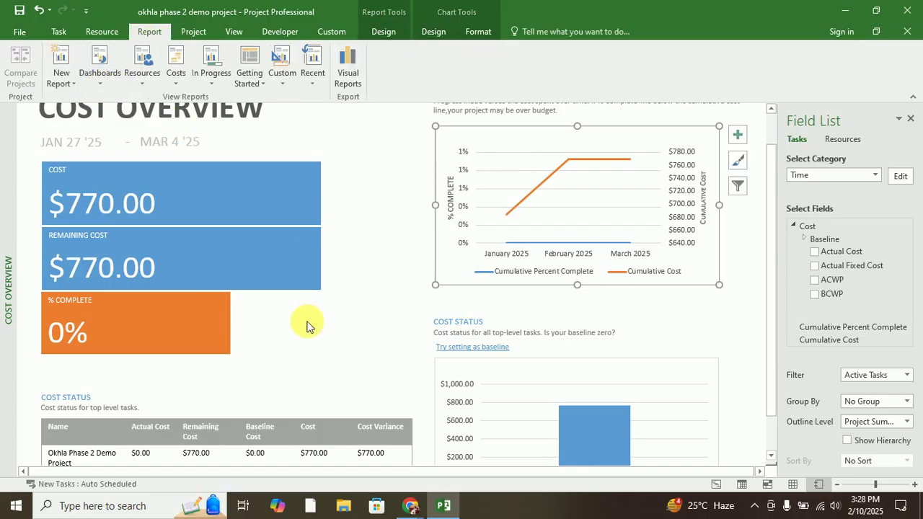
scroll(449, 250, up, 1)
scroll(453, 256, down, 1)
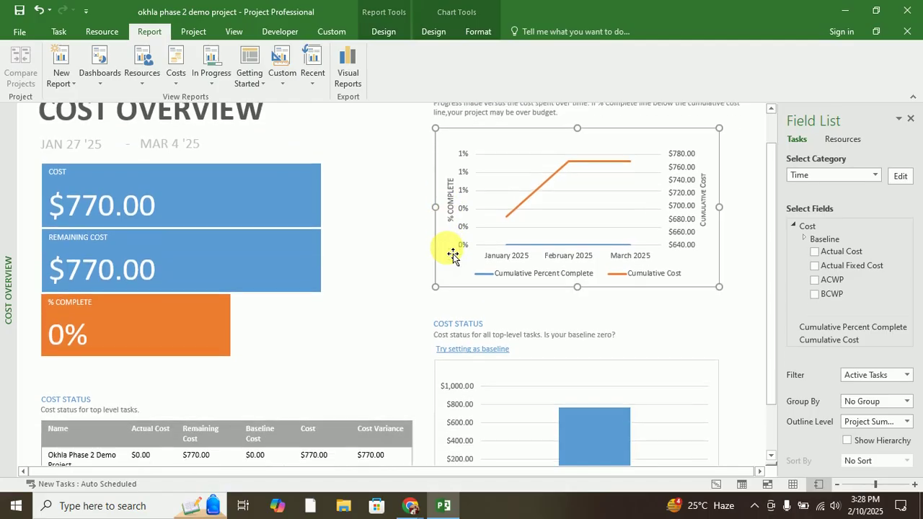
scroll(452, 256, down, 2)
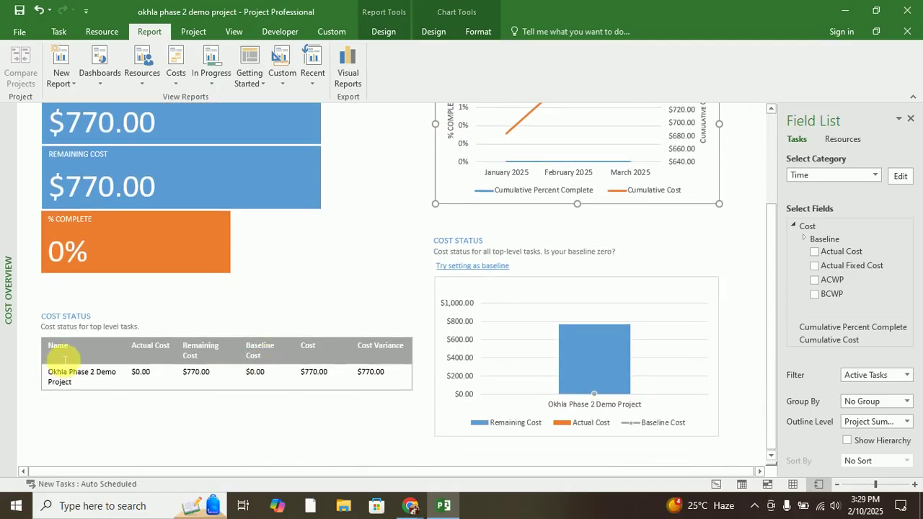
click(64, 359)
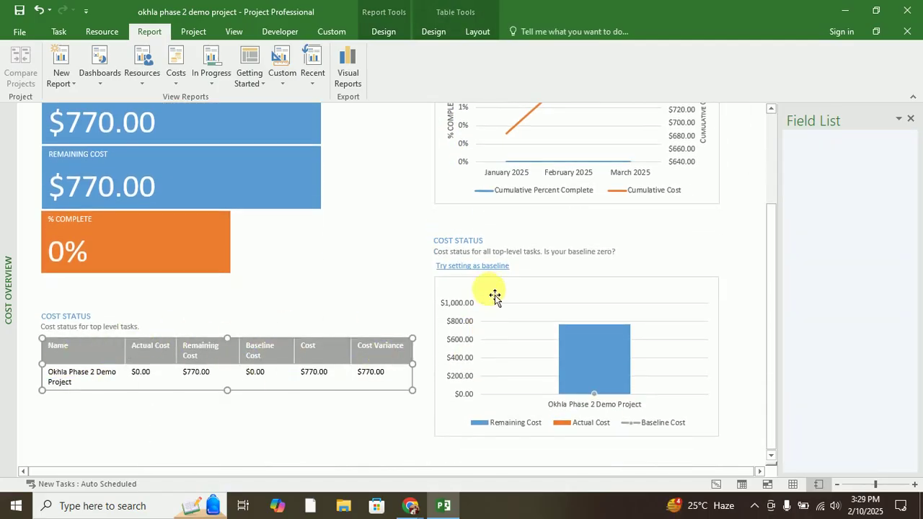
- Set the Cost Status chart's outline level to All Subtasks and widen the chart slightly
click(474, 291)
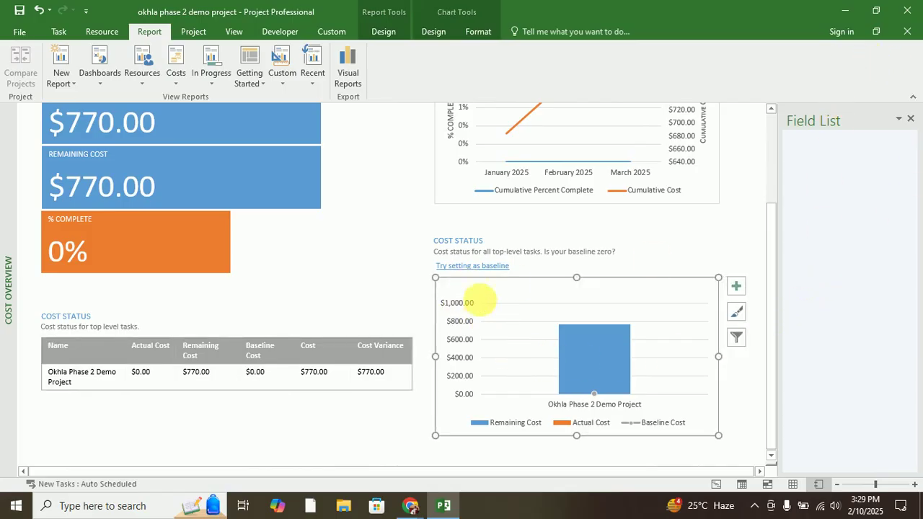
click(463, 288)
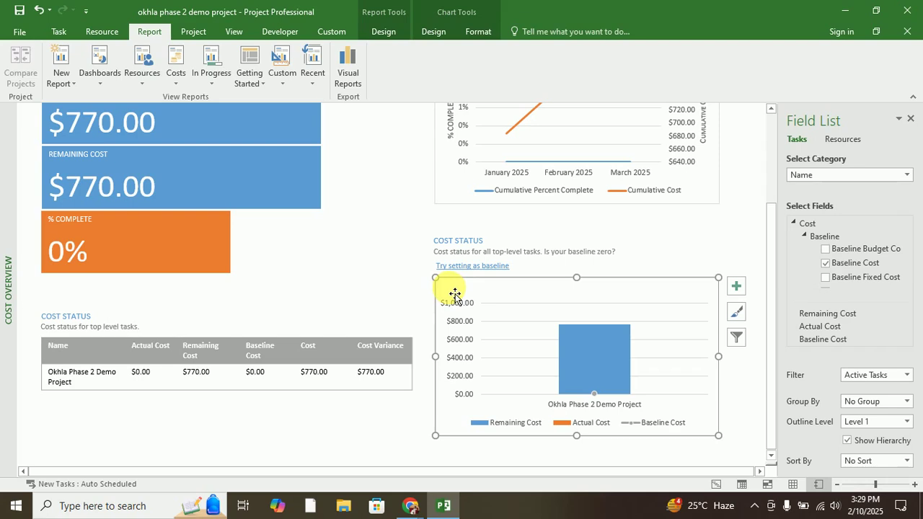
click(906, 421)
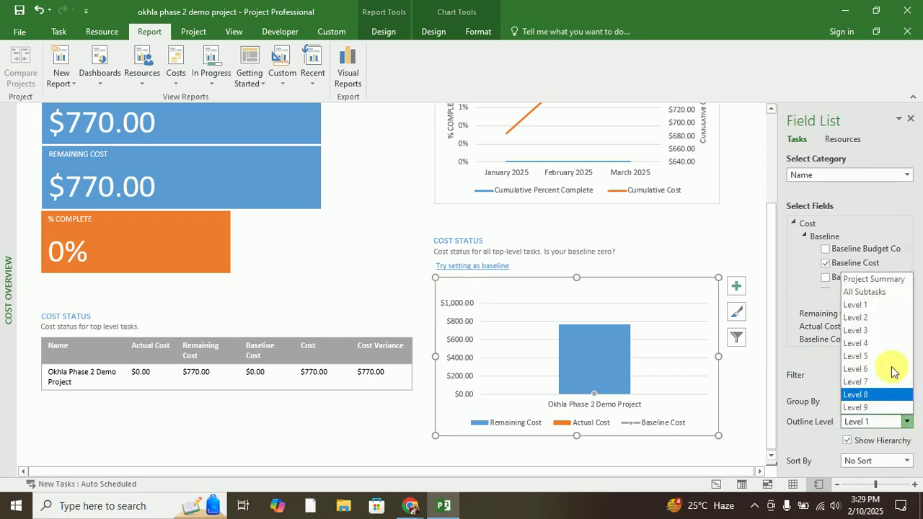
click(870, 294)
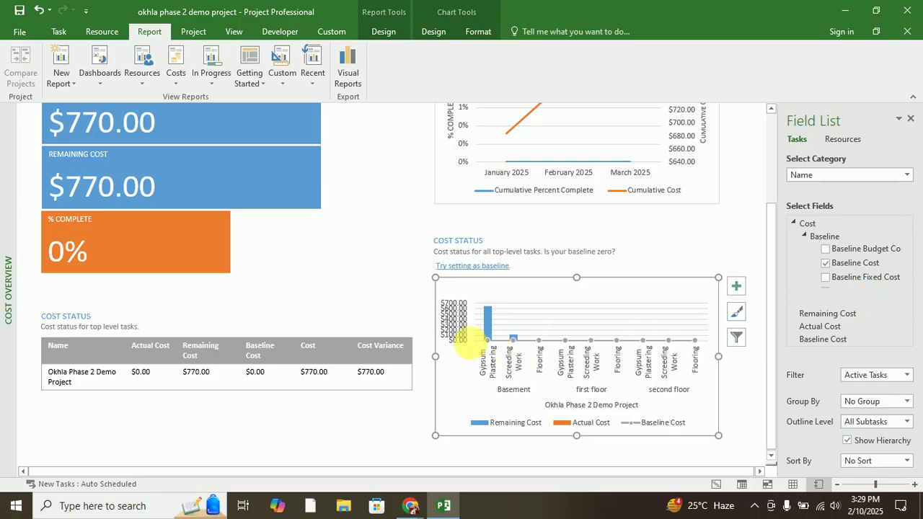
drag(435, 357, 424, 357)
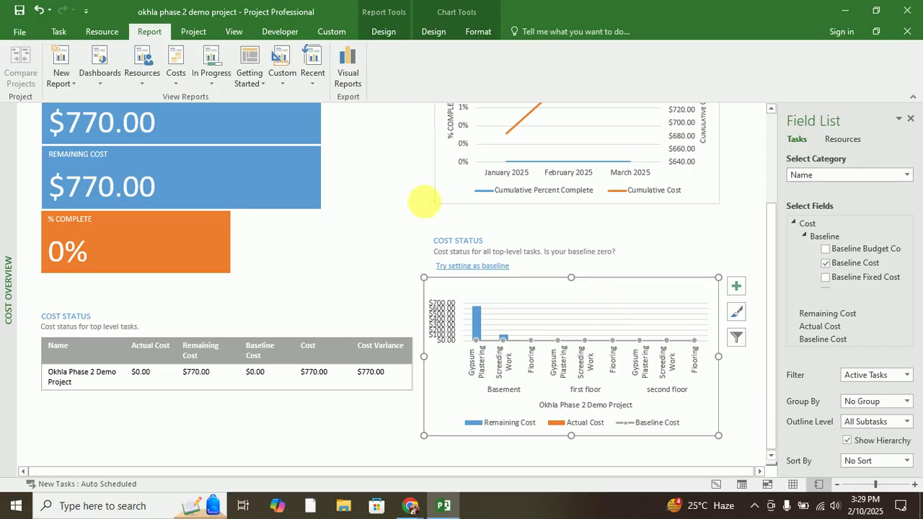
- View the Upcoming Tasks dashboard report and the Overallocated Resources report
click(101, 78)
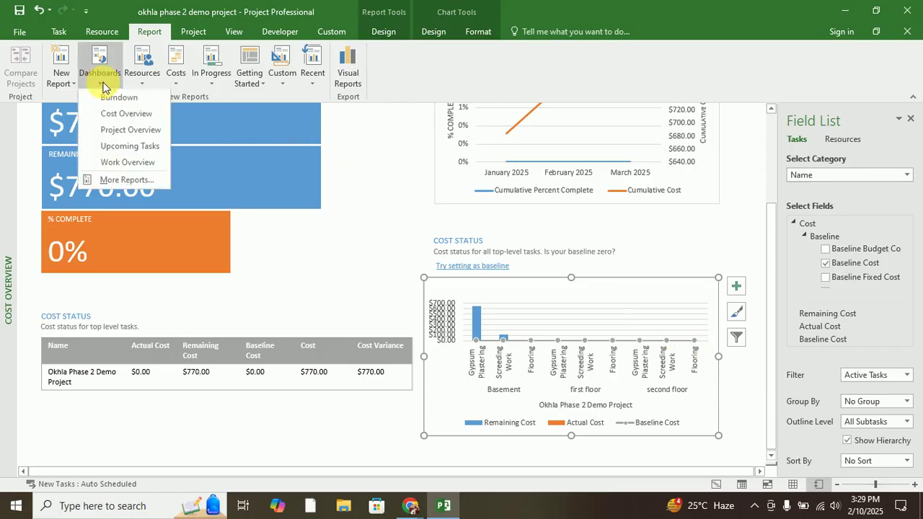
click(125, 149)
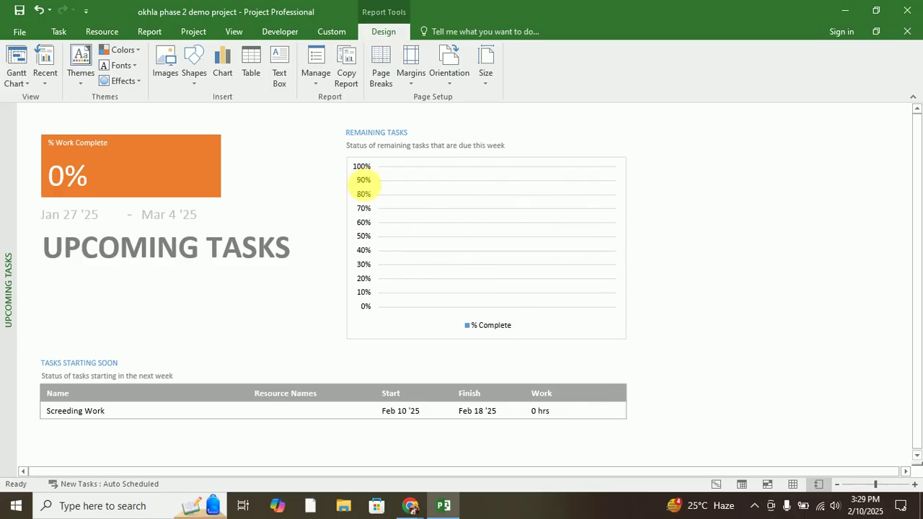
click(149, 29)
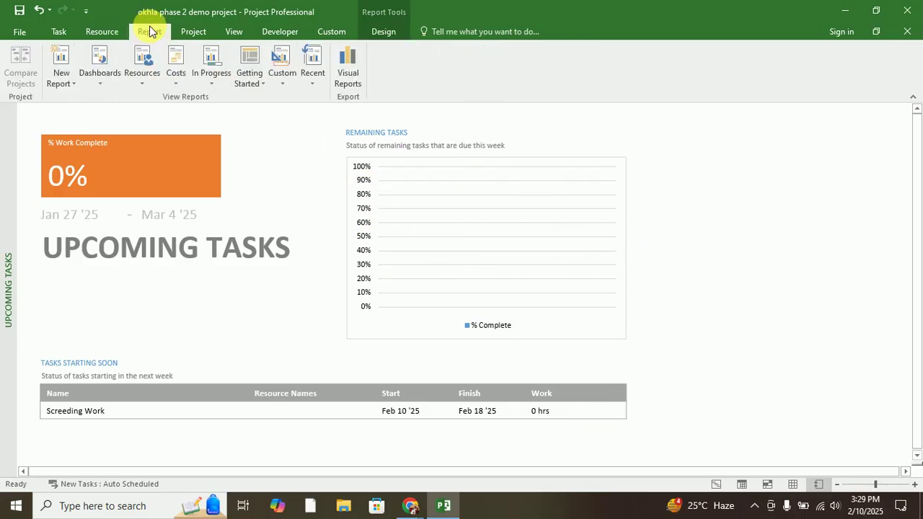
click(138, 84)
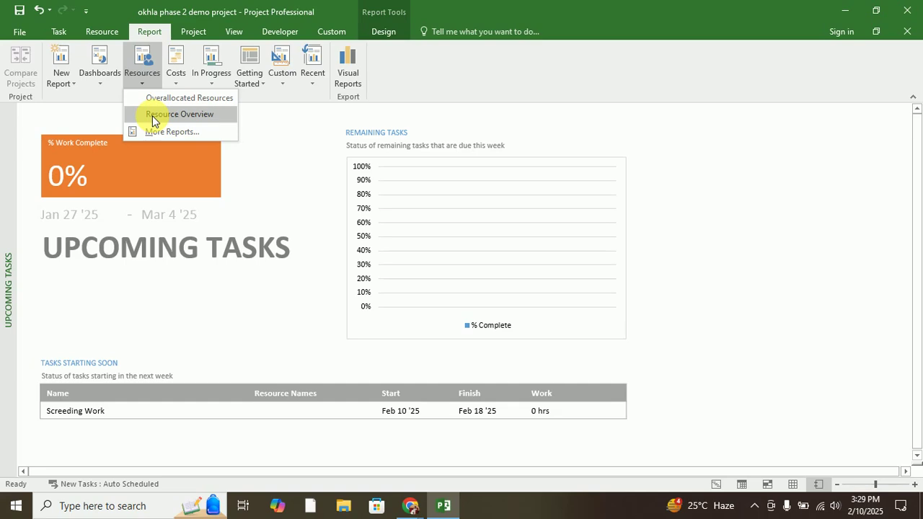
click(154, 98)
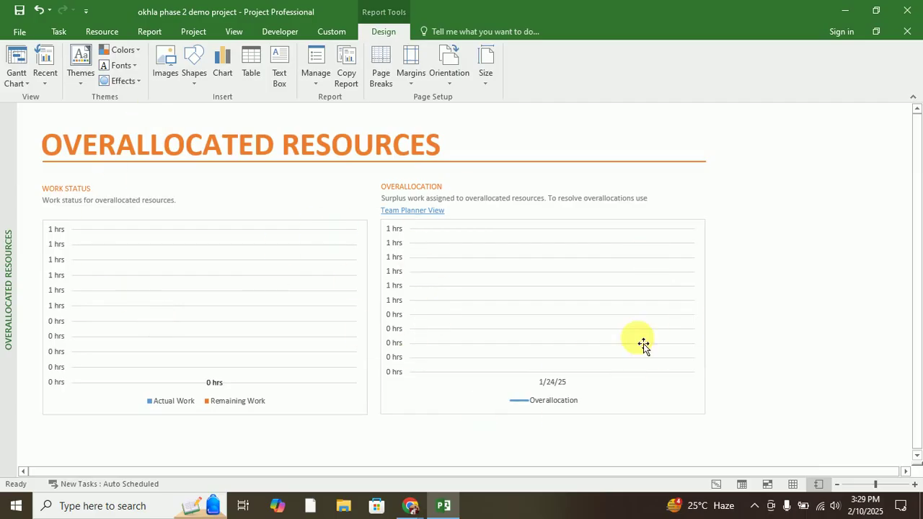
- Open the Resource Overview report
click(151, 33)
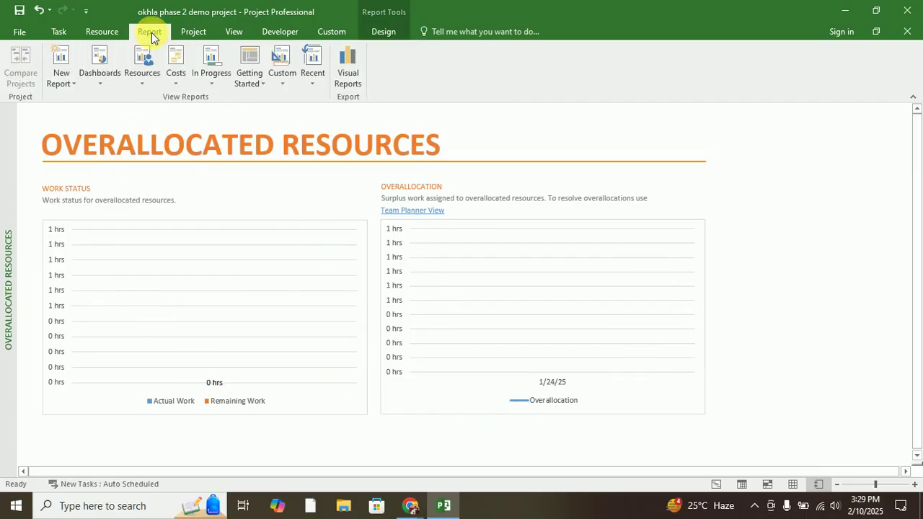
click(144, 79)
click(149, 113)
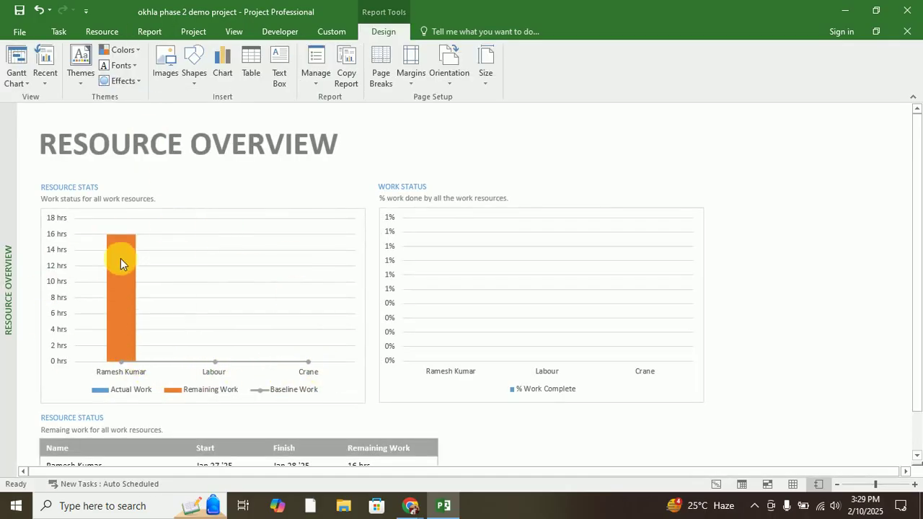
- Examine the Resource Overview report's work charts and its Resource Status table
scroll(521, 372, down, 1)
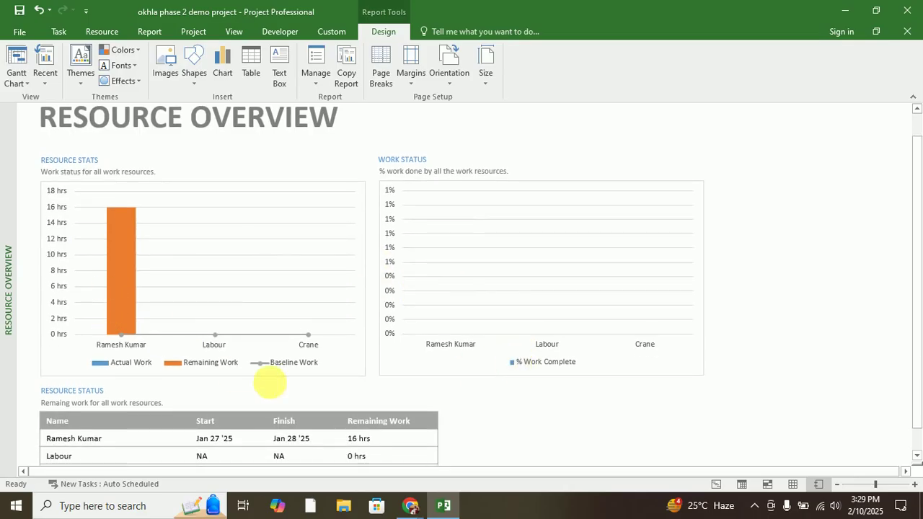
scroll(475, 411, down, 3)
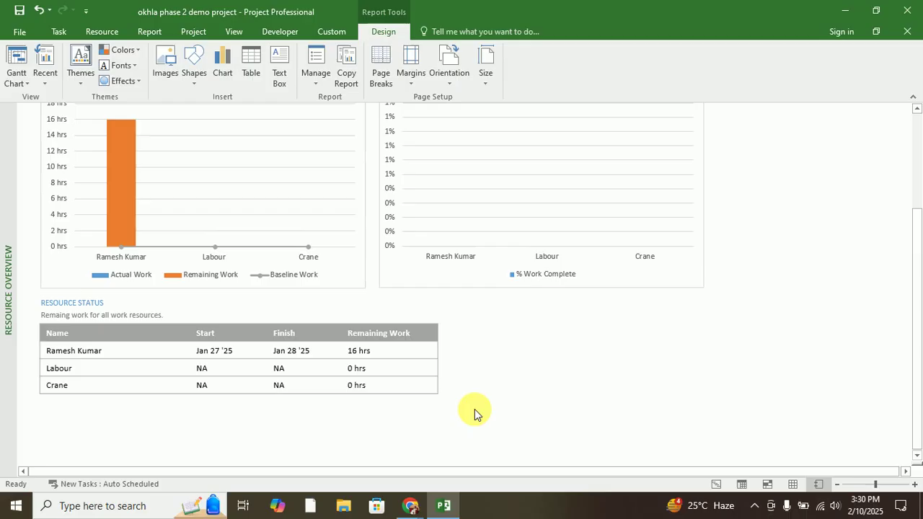
scroll(470, 404, up, 3)
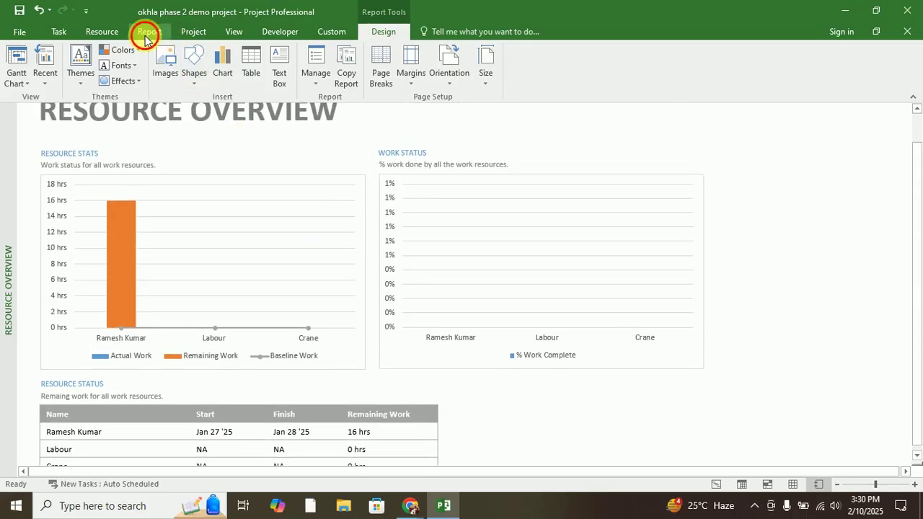
- Open the Cash Flow cost report and view its cost figures, chart and task table
click(147, 32)
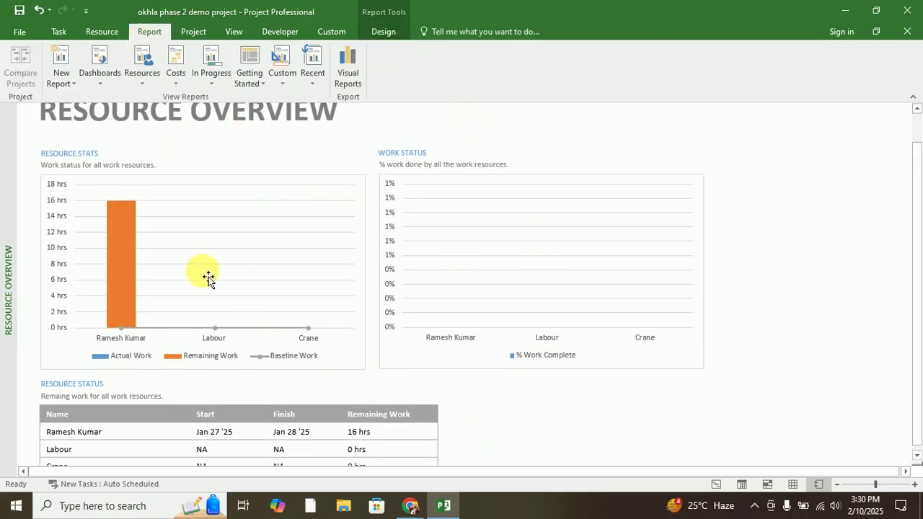
scroll(208, 279, up, 1)
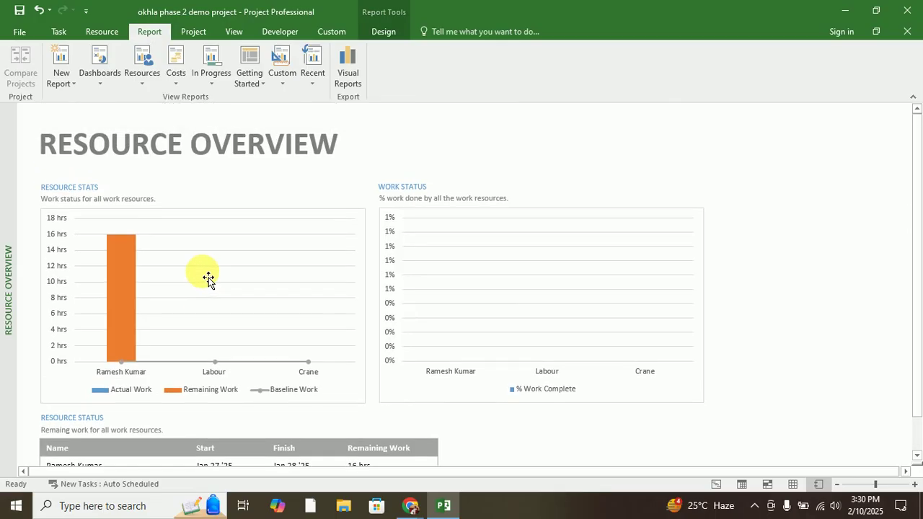
click(174, 78)
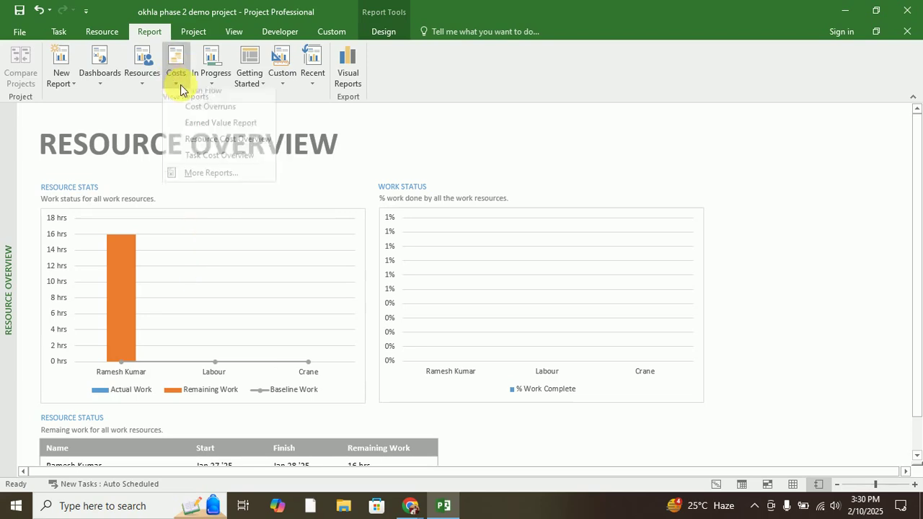
click(193, 101)
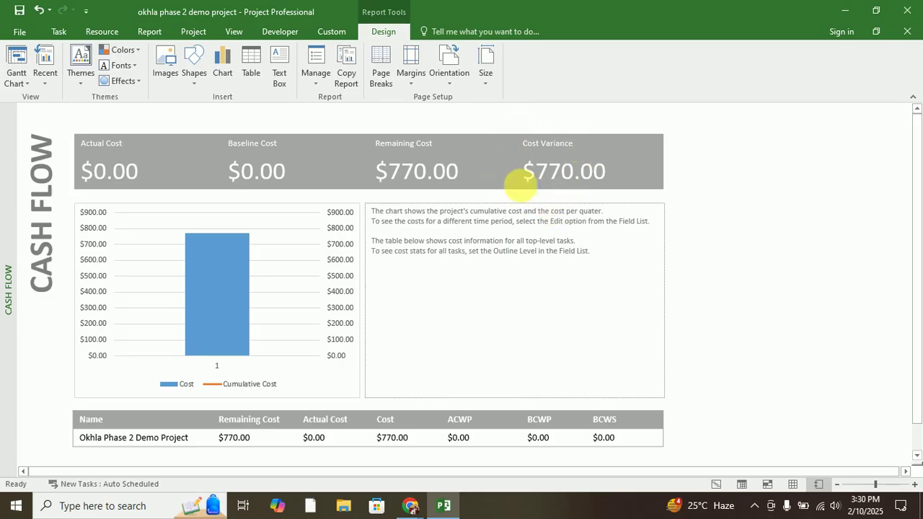
scroll(589, 185, down, 1)
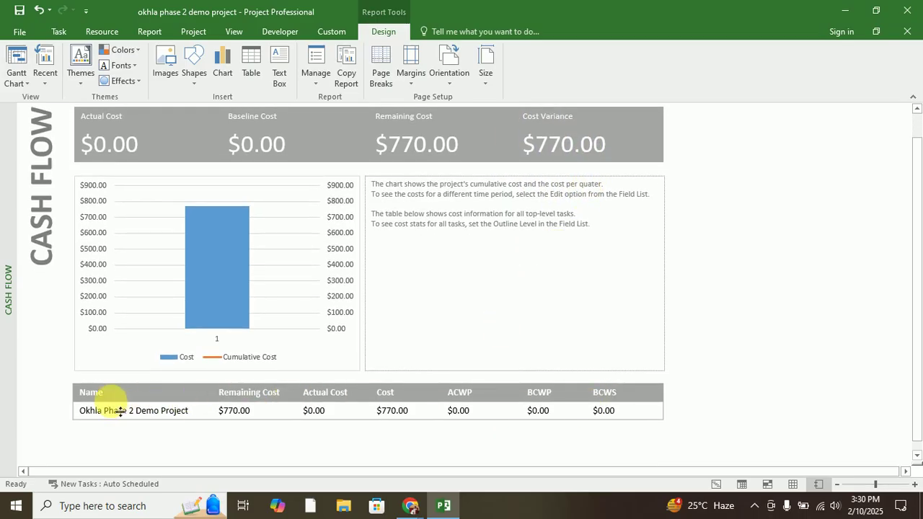
- Try the All Subtasks outline level on the Cash Flow chart, then return it to Project Summary
click(178, 286)
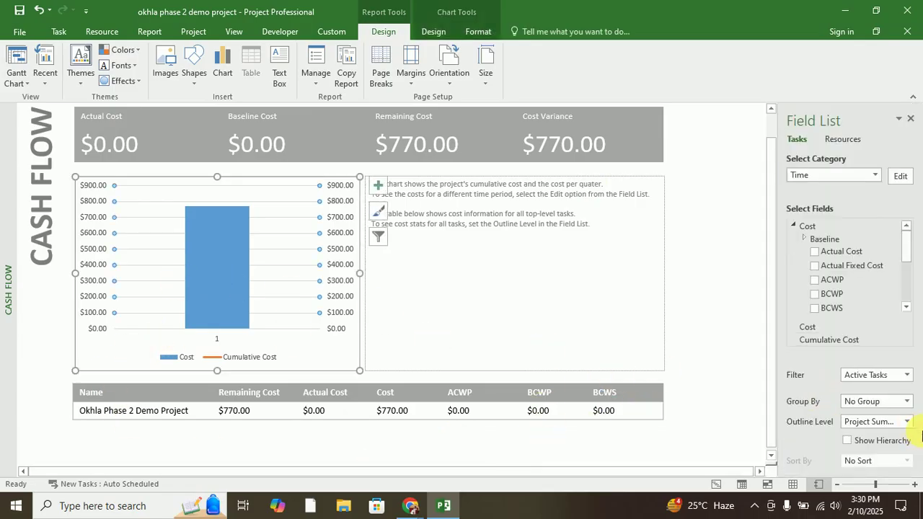
click(897, 422)
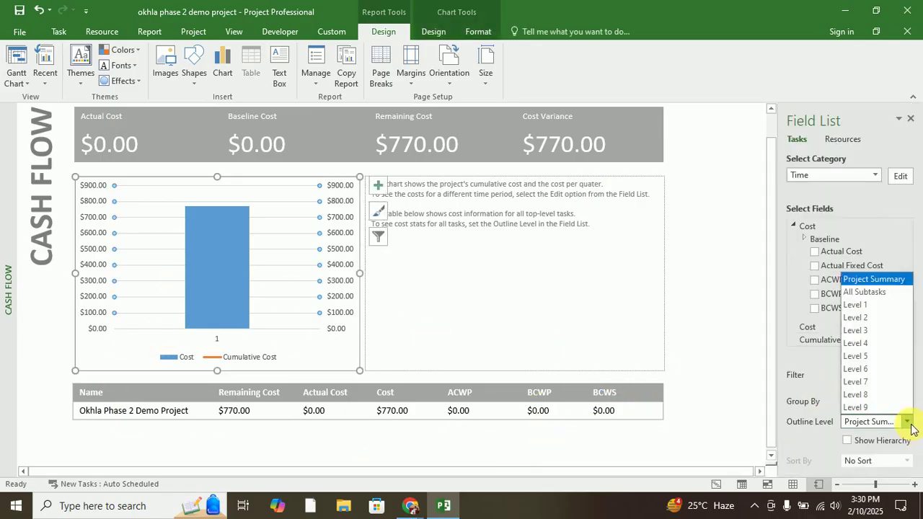
click(877, 293)
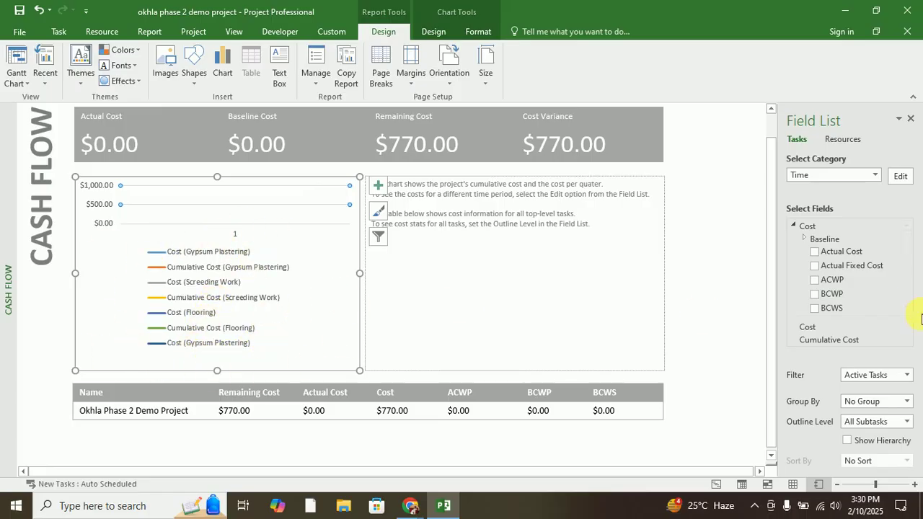
click(907, 401)
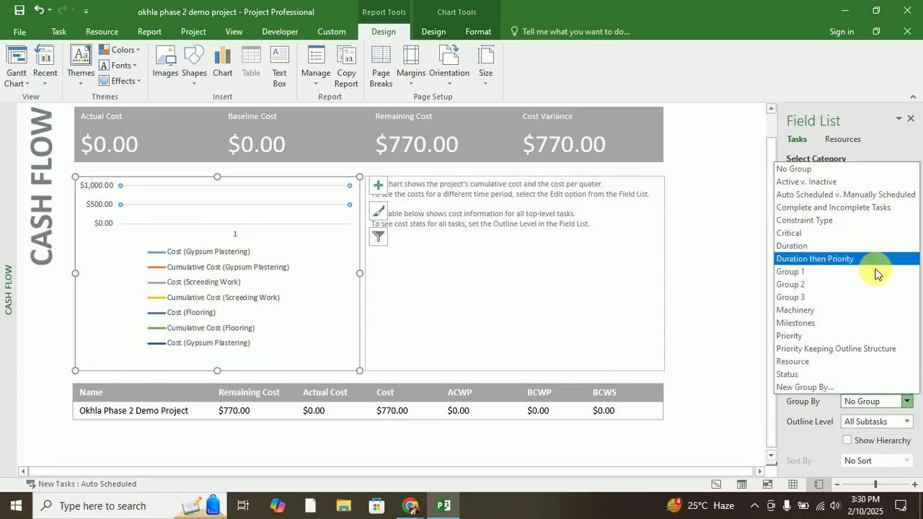
click(789, 438)
click(906, 422)
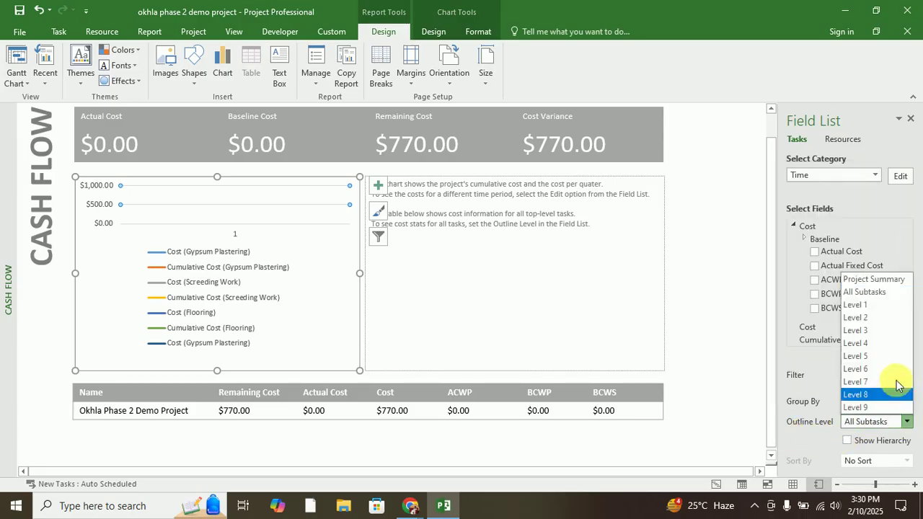
click(873, 281)
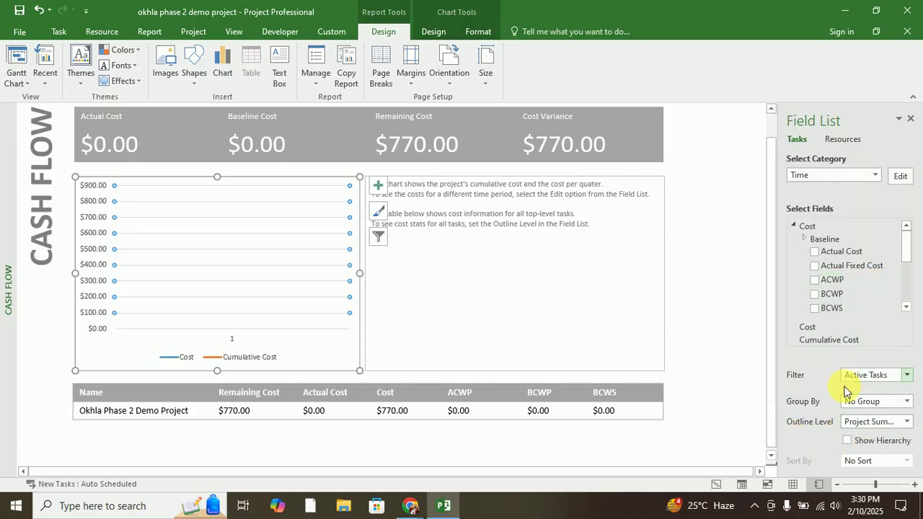
- Try Resource Names as the Cash Flow chart's category, then set the category to Name with the Project Summary outline level
click(875, 176)
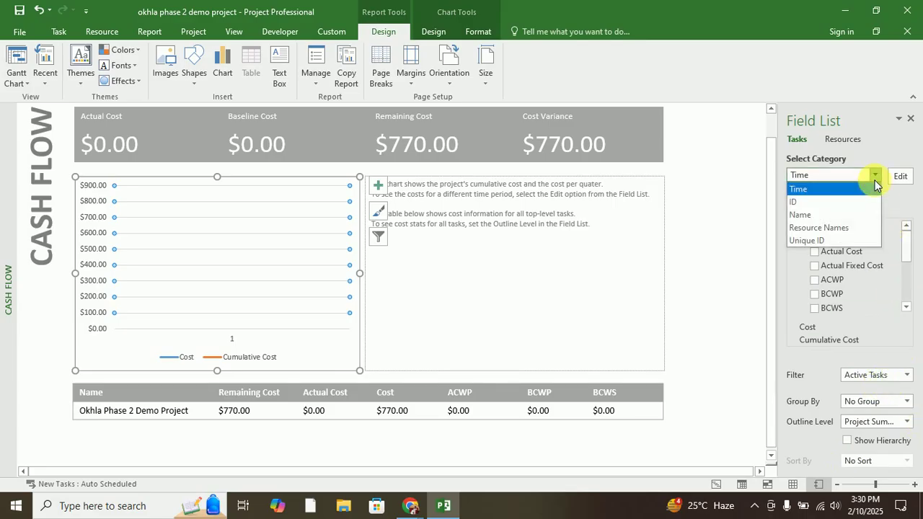
click(847, 229)
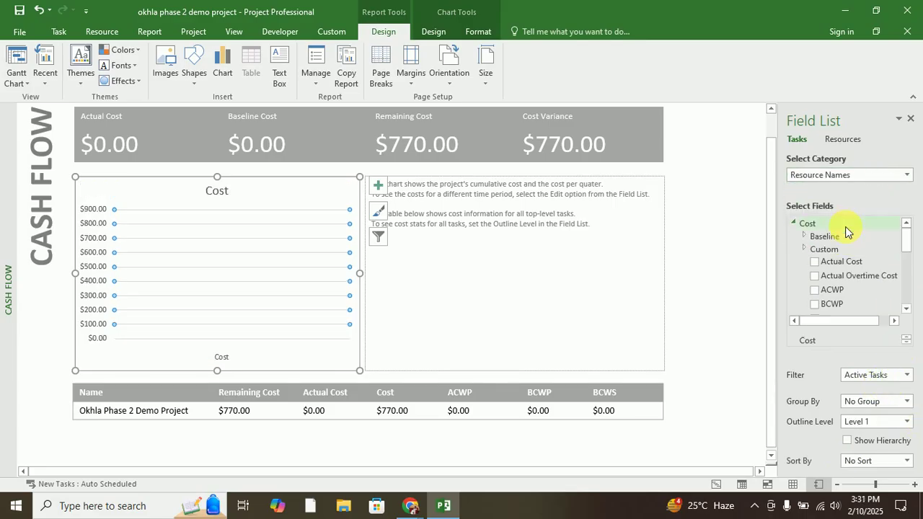
click(888, 177)
click(835, 215)
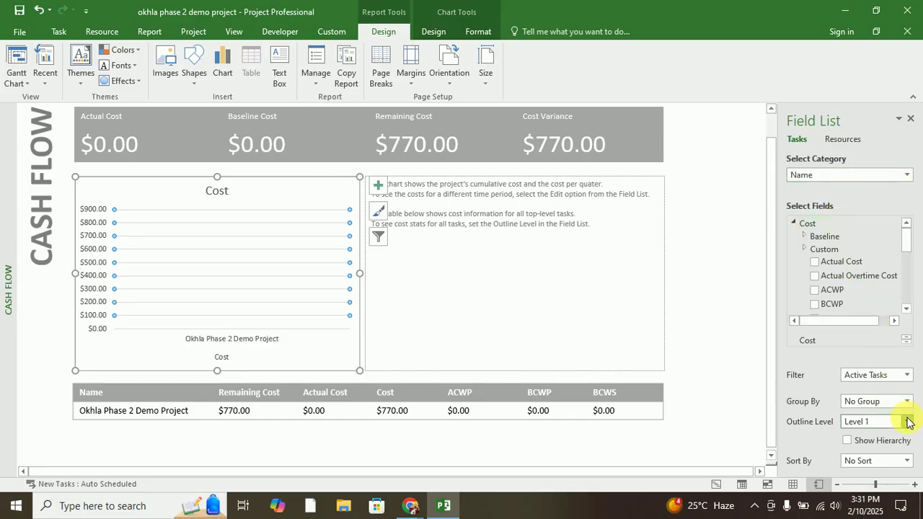
click(907, 422)
click(859, 281)
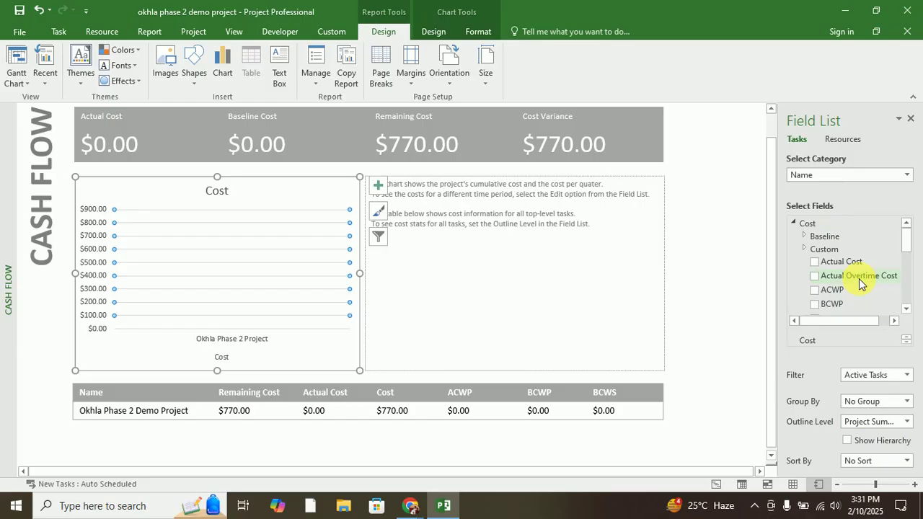
click(737, 299)
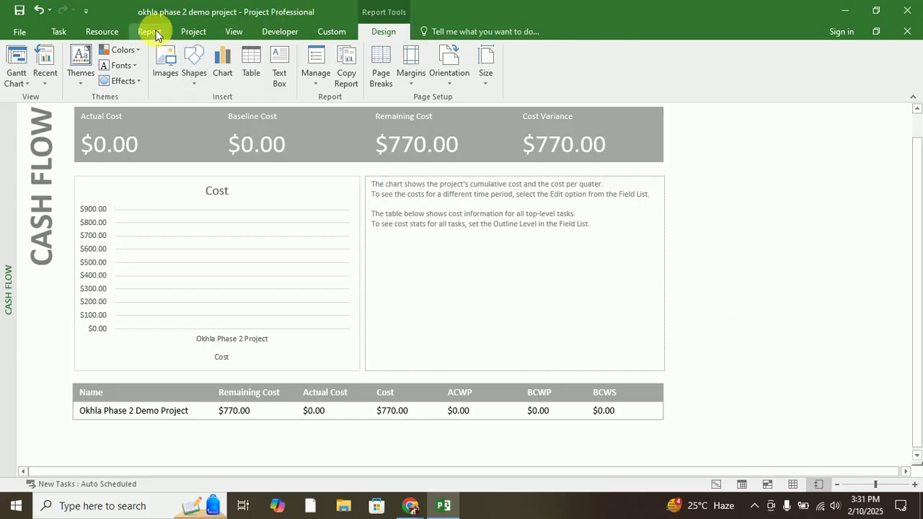
- Open the Cost Overruns report and examine its task and resource cost variance charts and tables
click(149, 31)
click(177, 76)
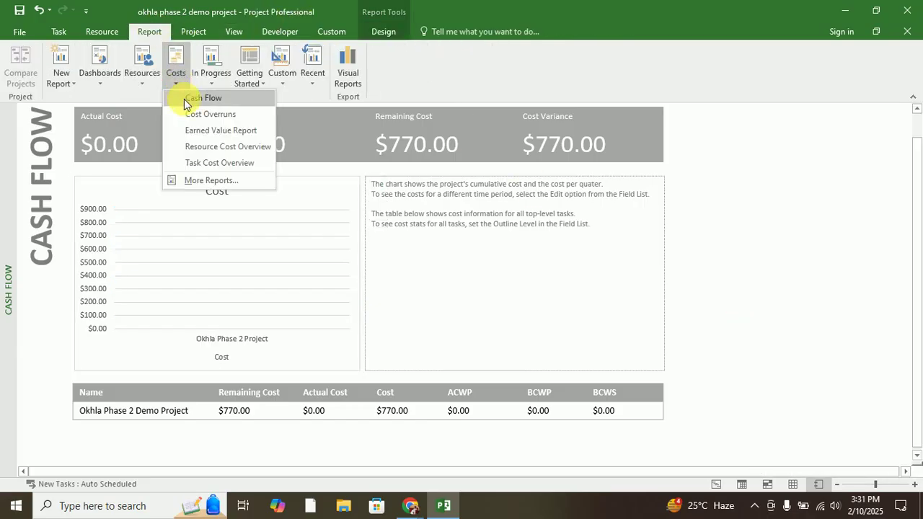
click(190, 117)
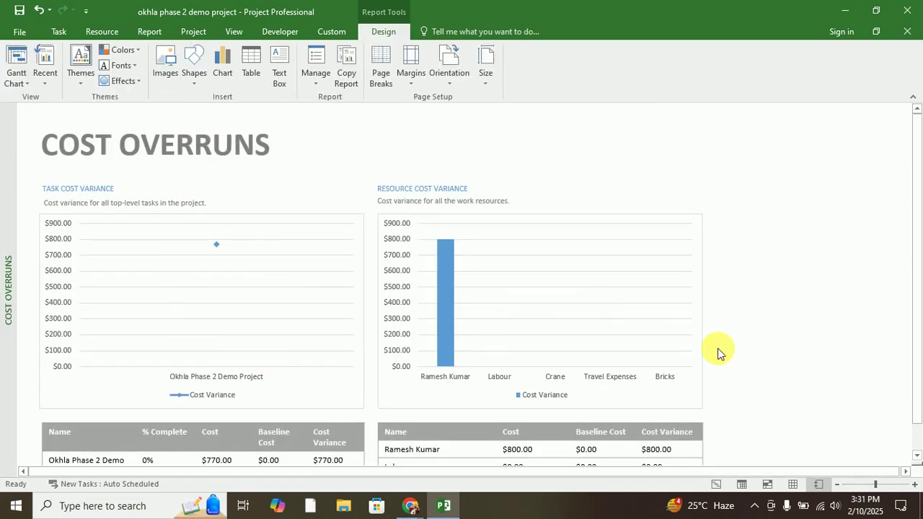
scroll(718, 353, down, 1)
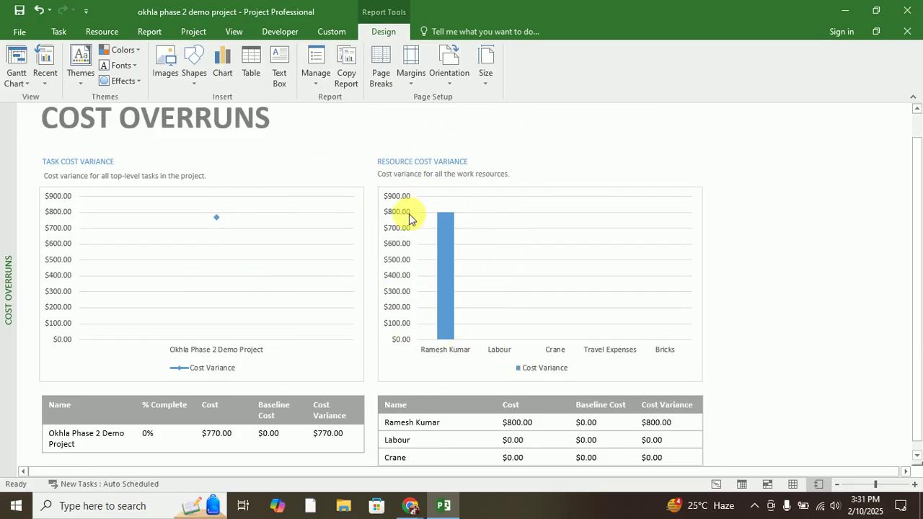
scroll(419, 280, down, 1)
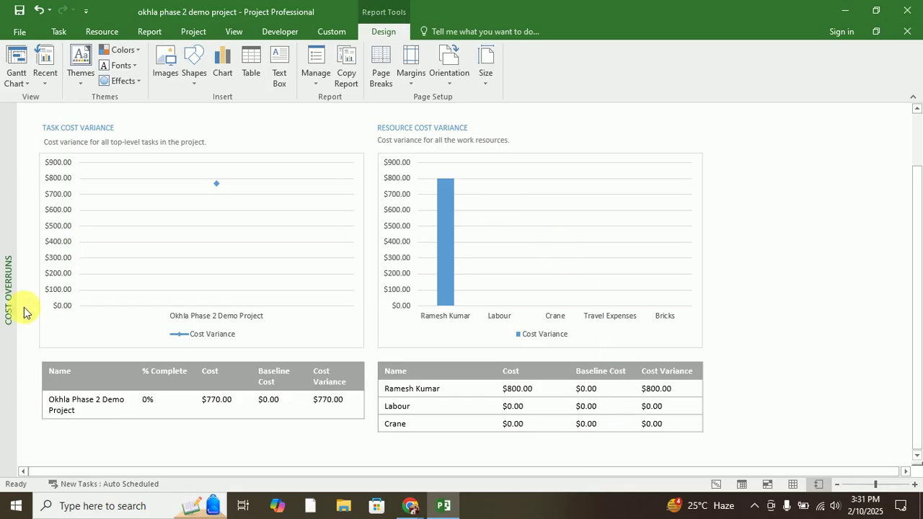
scroll(194, 337, up, 1)
- Open the Critical Tasks report and turn on the hierarchy display in its task table
click(148, 31)
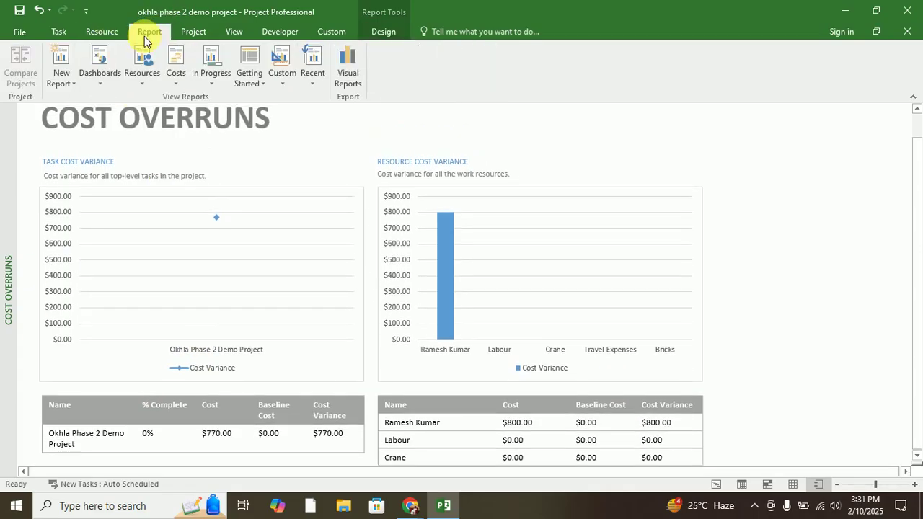
click(205, 81)
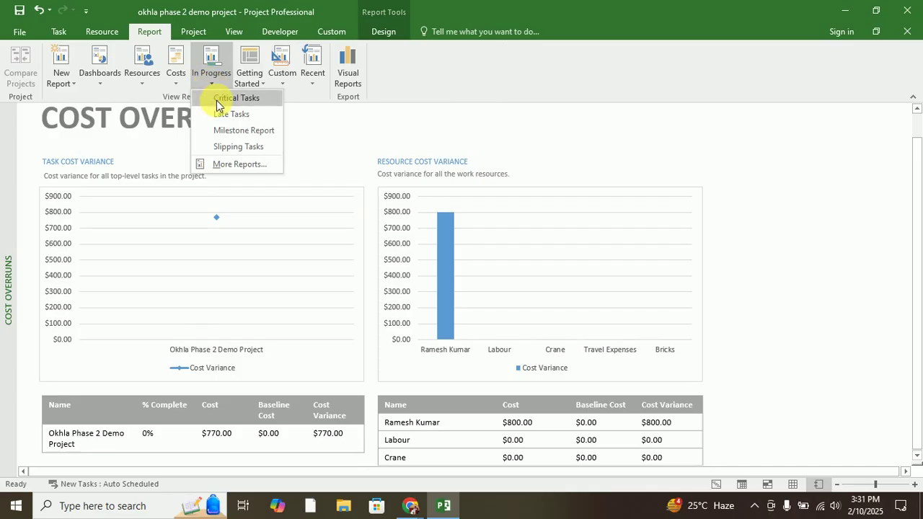
click(217, 101)
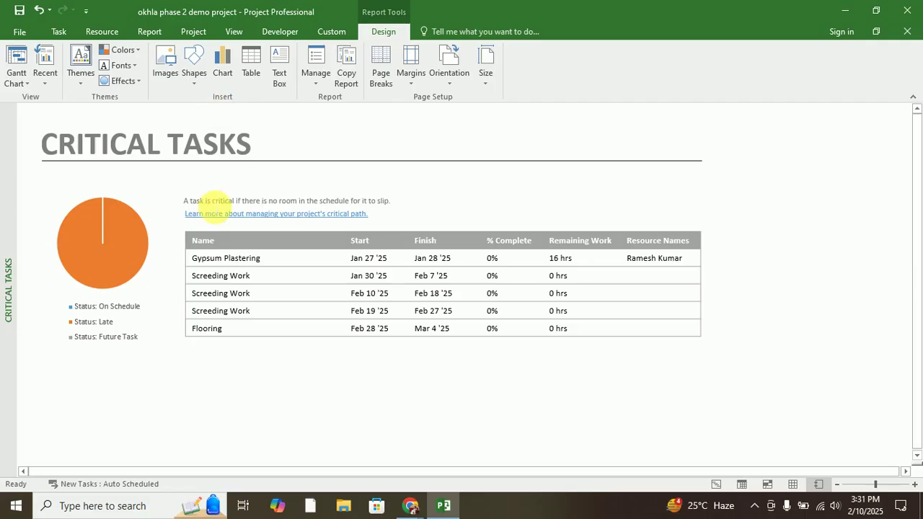
click(204, 254)
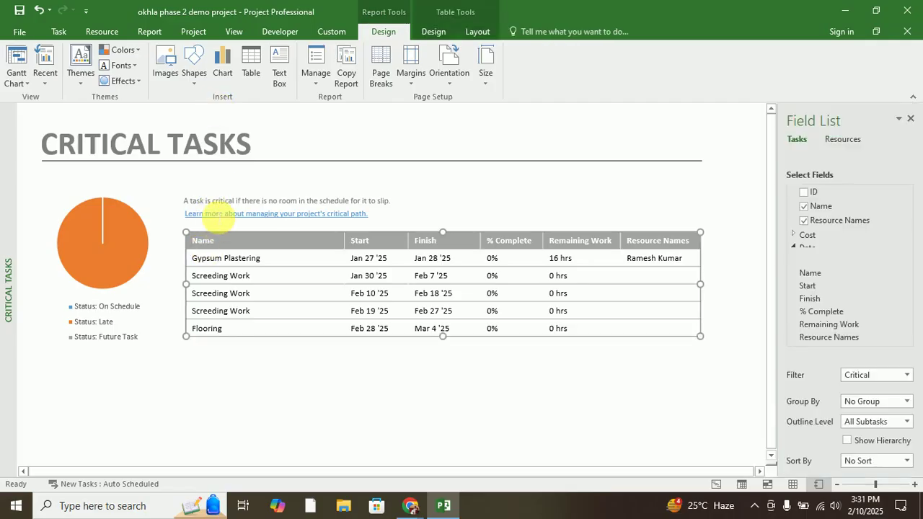
click(847, 441)
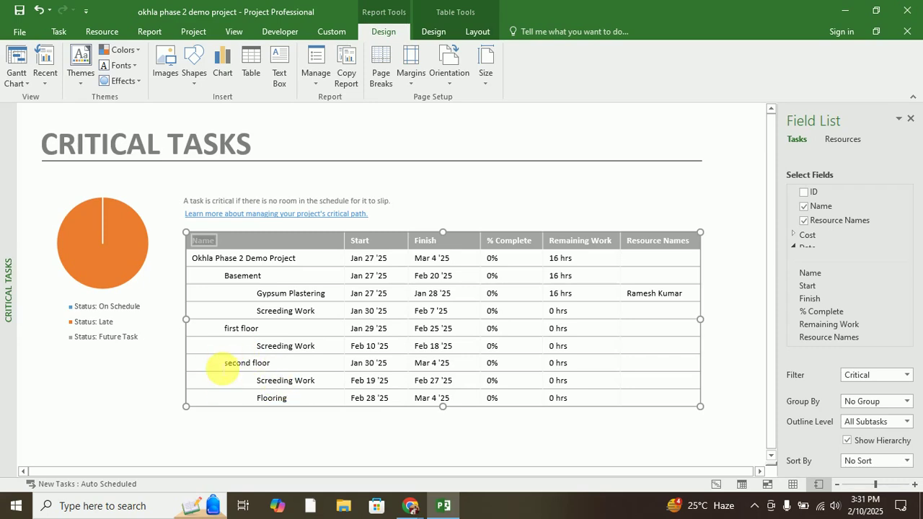
- Open the Late Tasks report from the in-progress reports
click(137, 32)
click(214, 79)
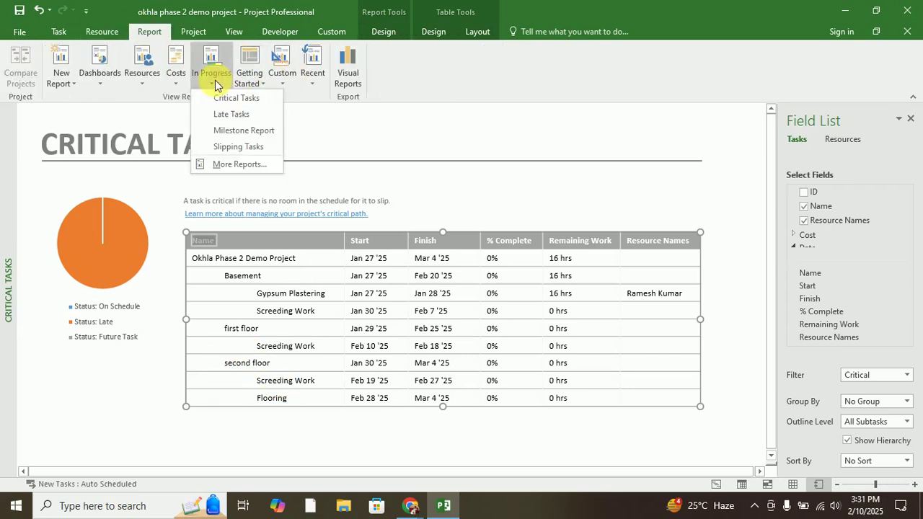
click(232, 116)
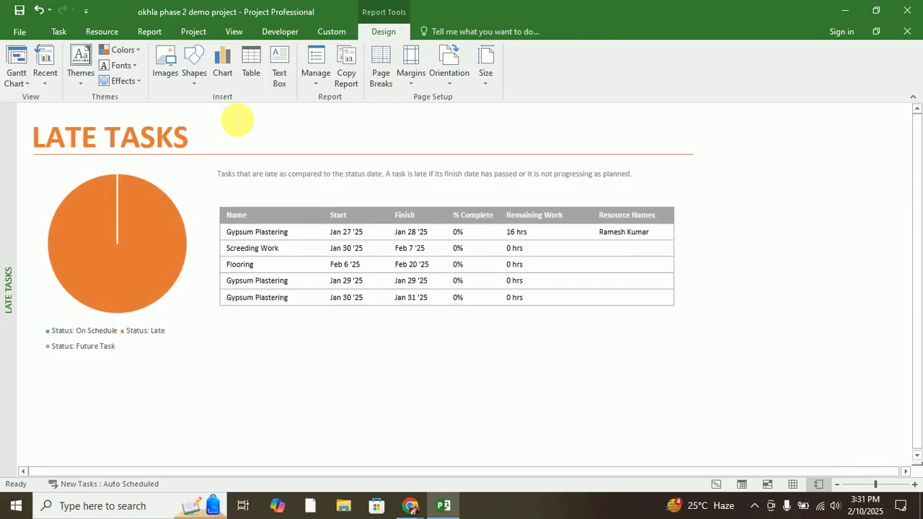
- Examine the full reports list across Dashboards, Resources, Costs, In Progress, Getting Started and New Report, then the layouts for creating a new report
click(149, 31)
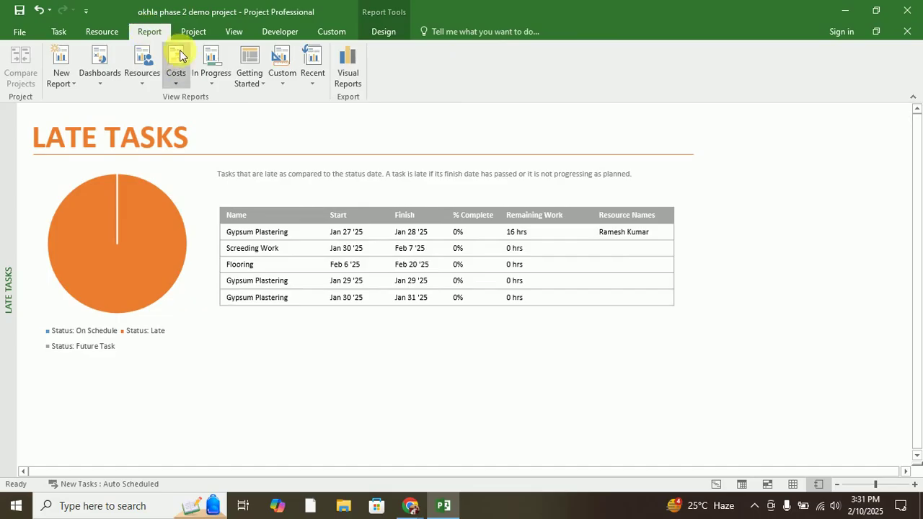
click(208, 81)
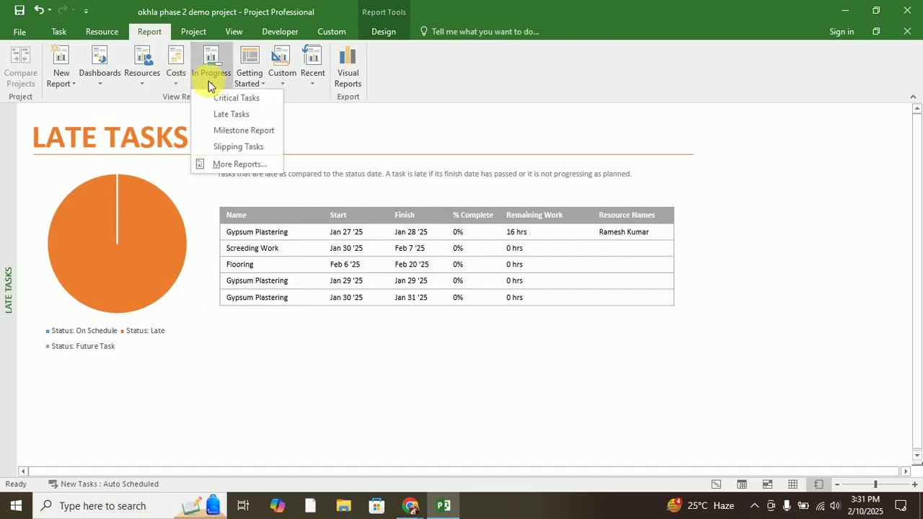
click(233, 165)
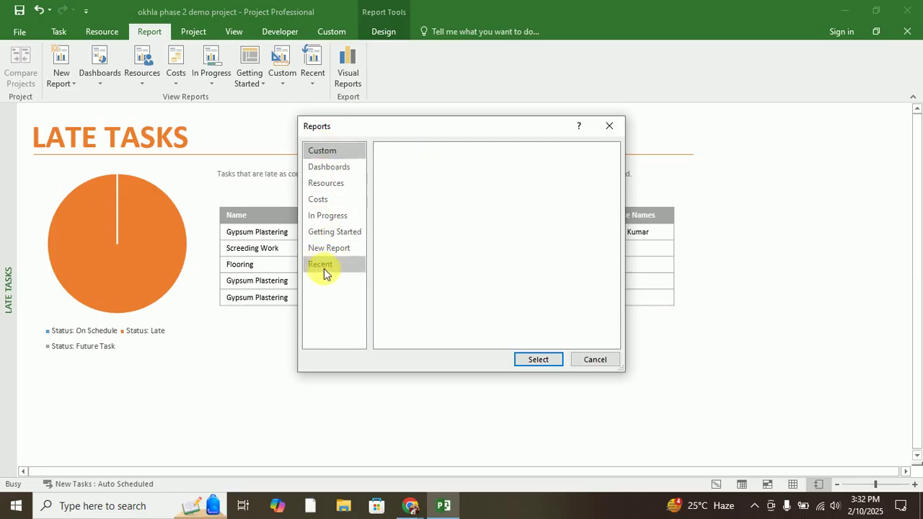
click(331, 170)
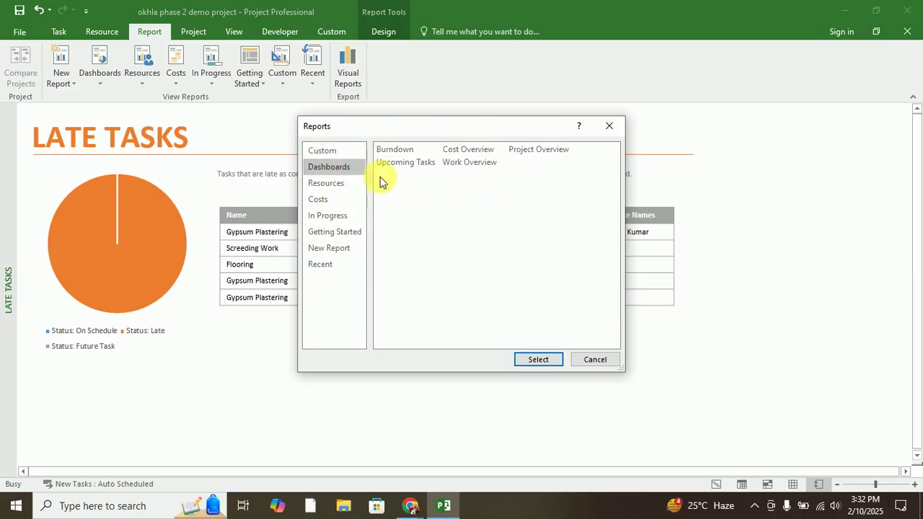
click(326, 186)
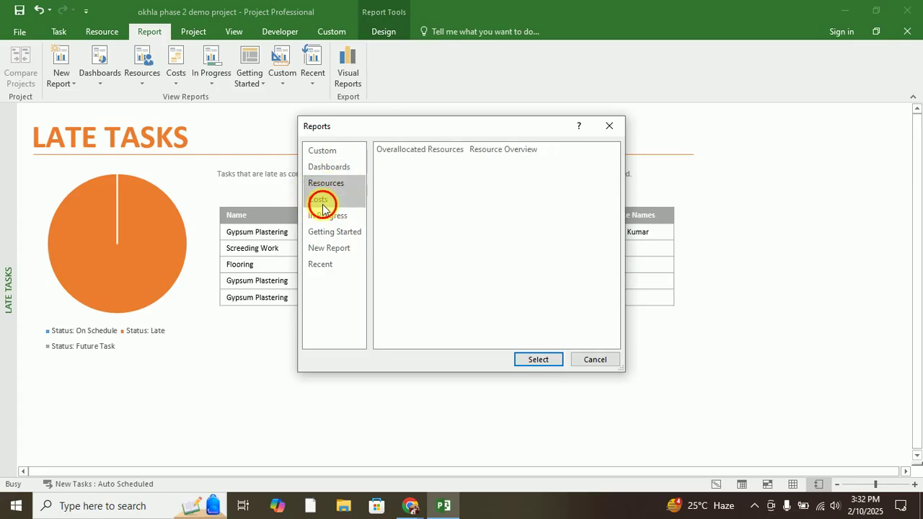
click(321, 204)
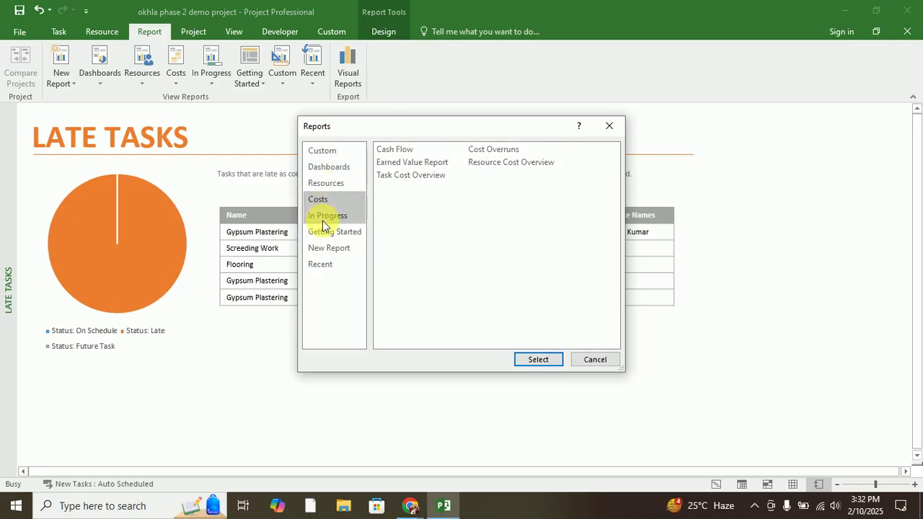
click(322, 221)
click(323, 233)
click(322, 245)
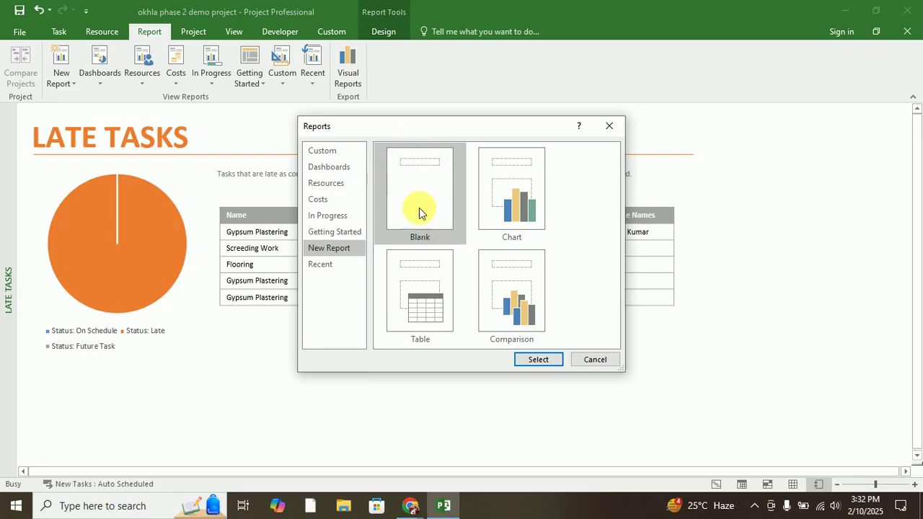
click(595, 360)
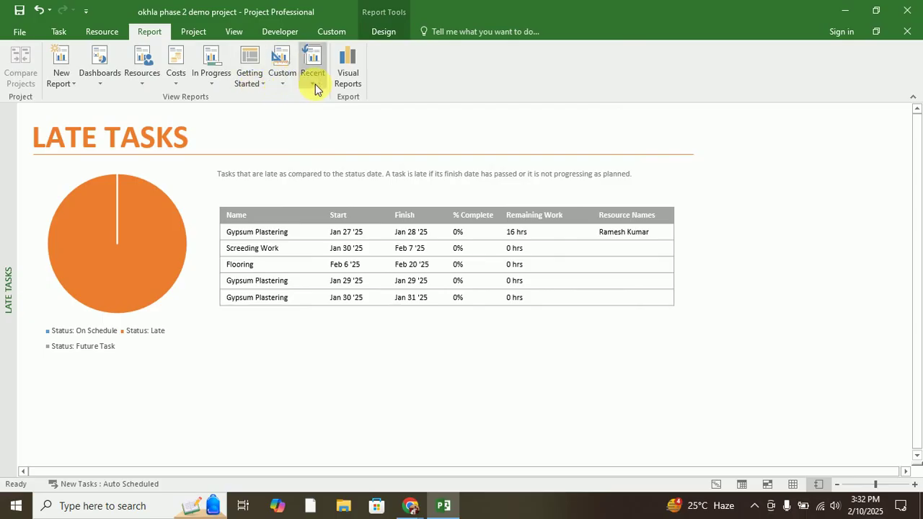
click(72, 85)
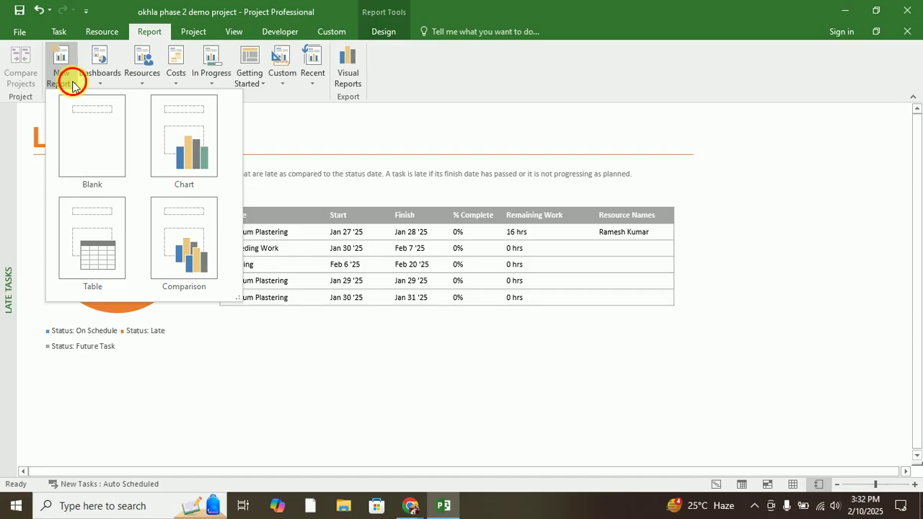
click(72, 85)
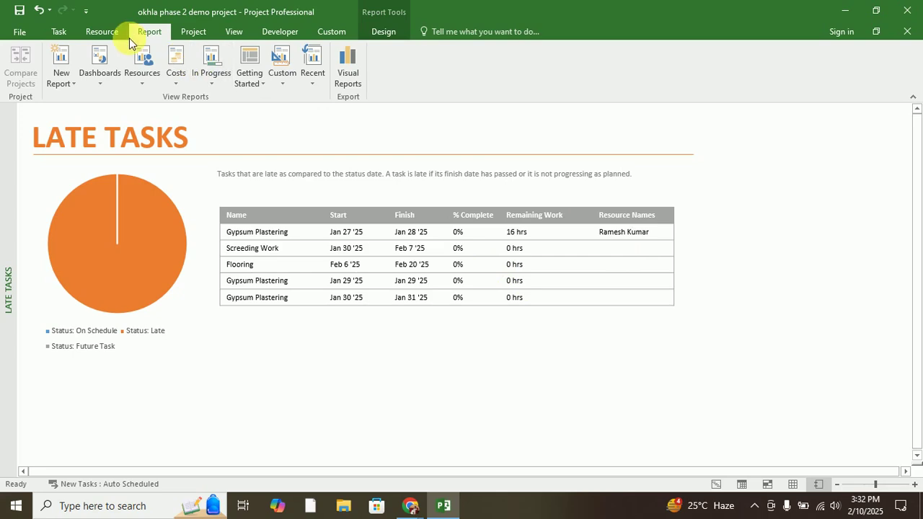
- Browse the visual report templates, choose the Cash Flow Report for Task Usage, and set its usage data level to Months
click(349, 84)
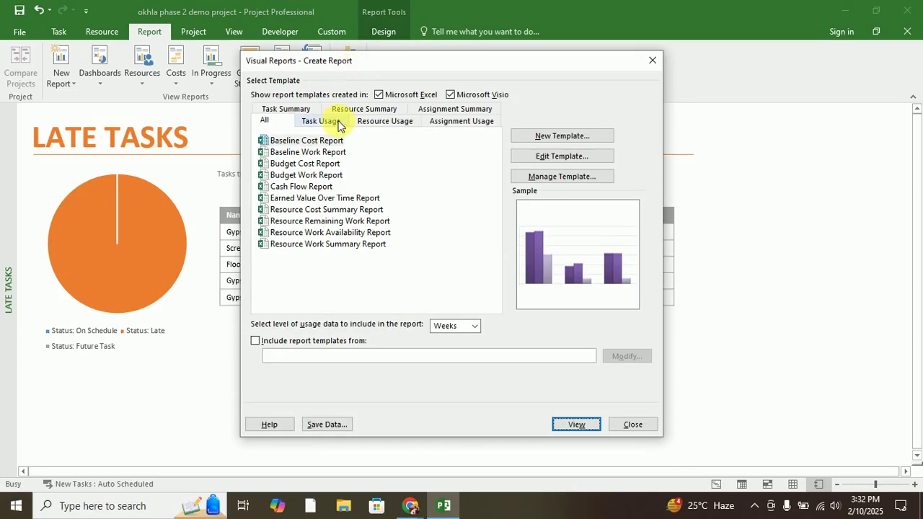
click(276, 110)
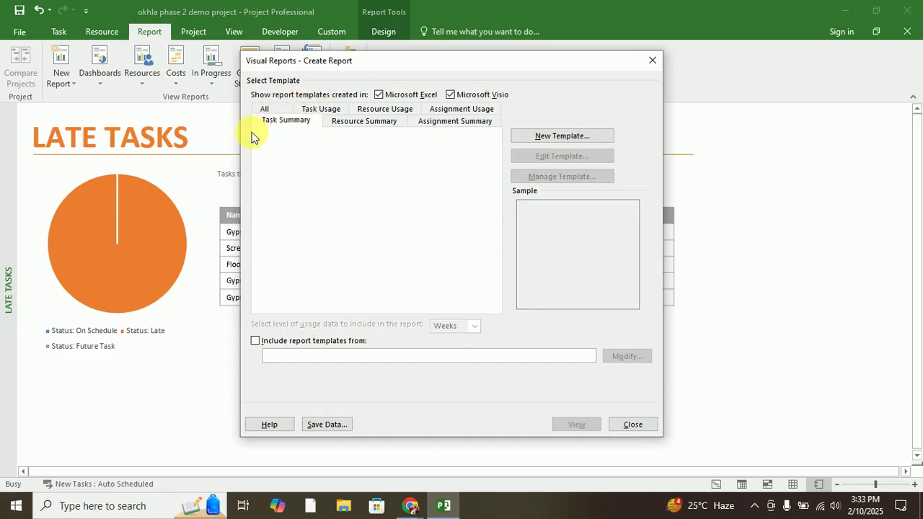
click(356, 128)
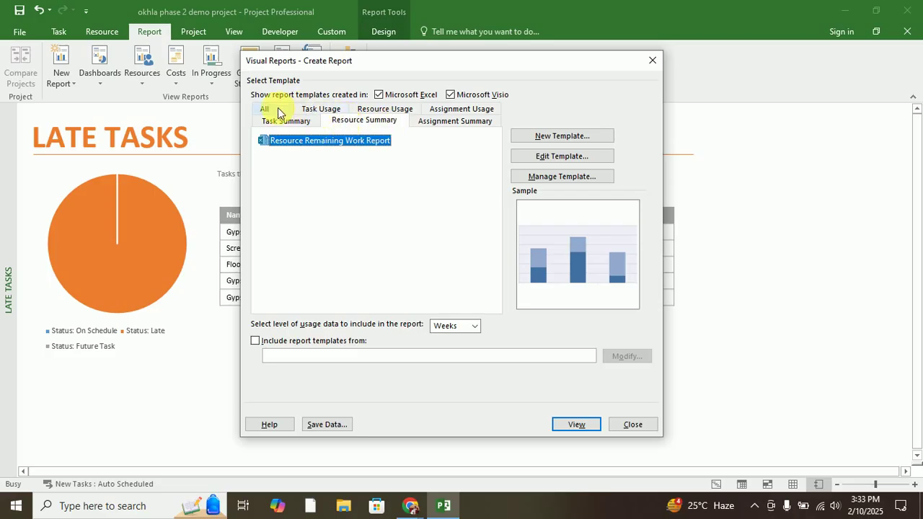
click(313, 109)
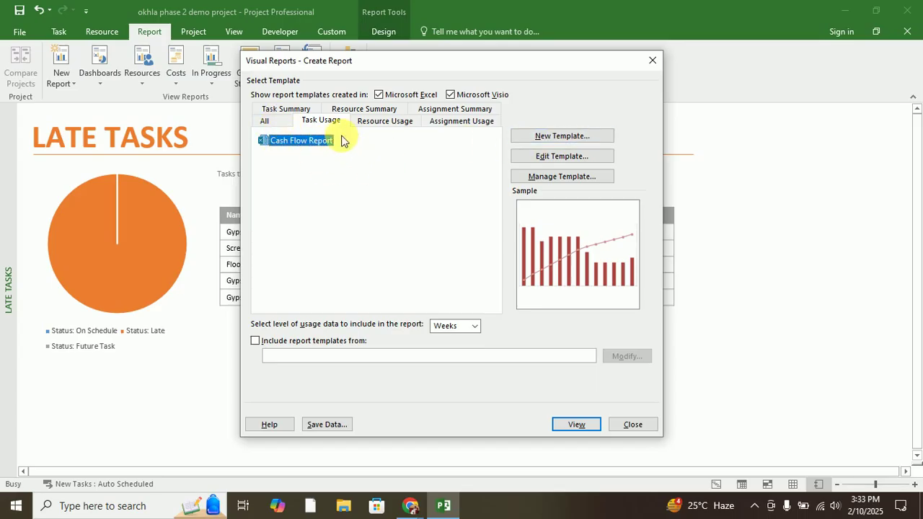
click(474, 326)
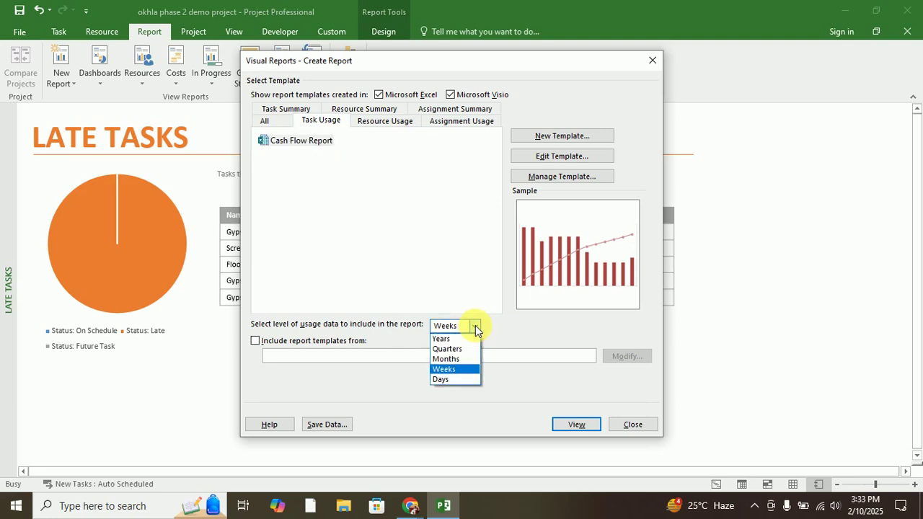
click(461, 359)
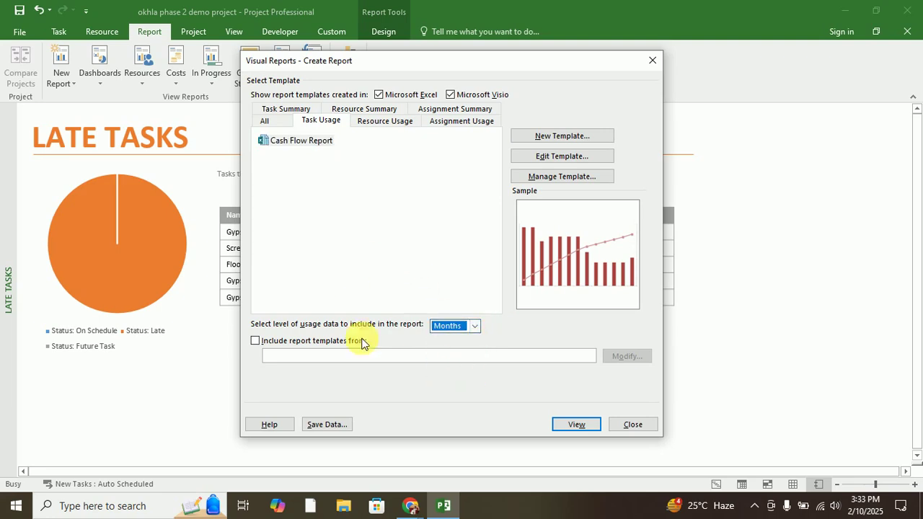
- Examine the available and selected fields for a new Excel visual report template based on Task Usage, and leave without creating it
click(541, 138)
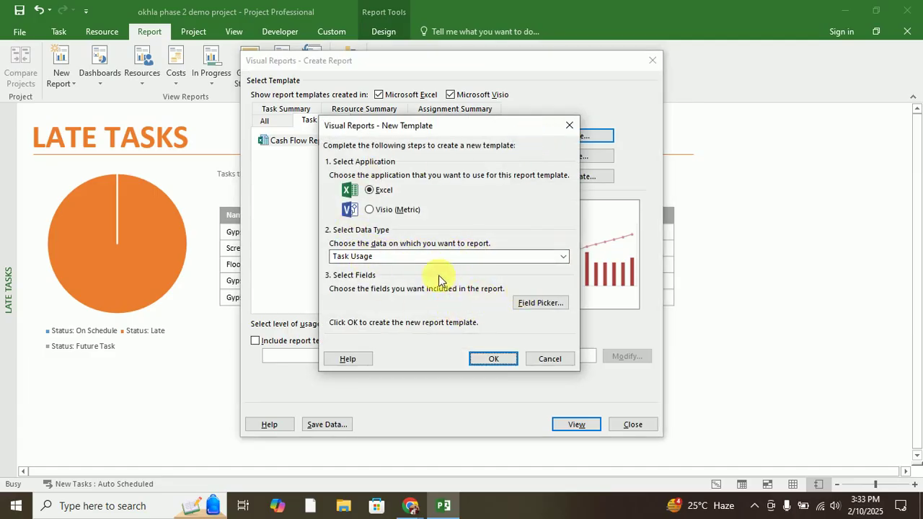
click(541, 303)
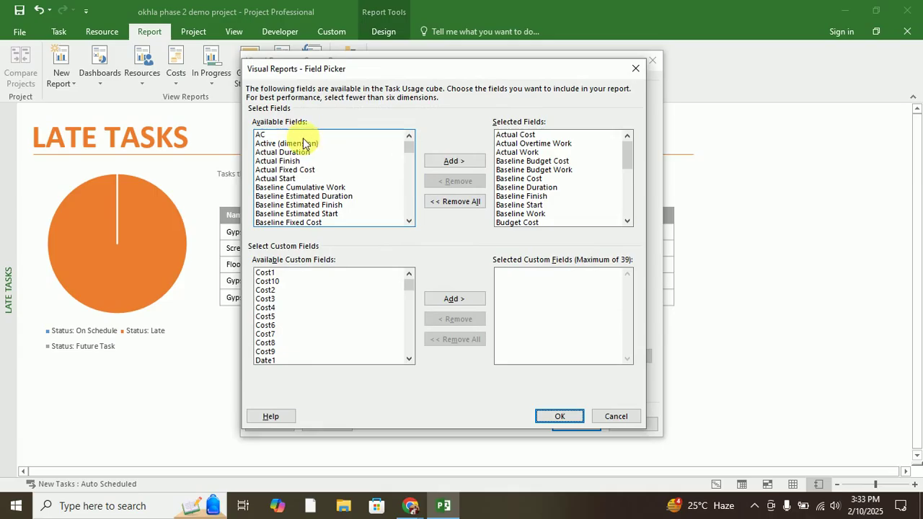
scroll(544, 171, down, 8)
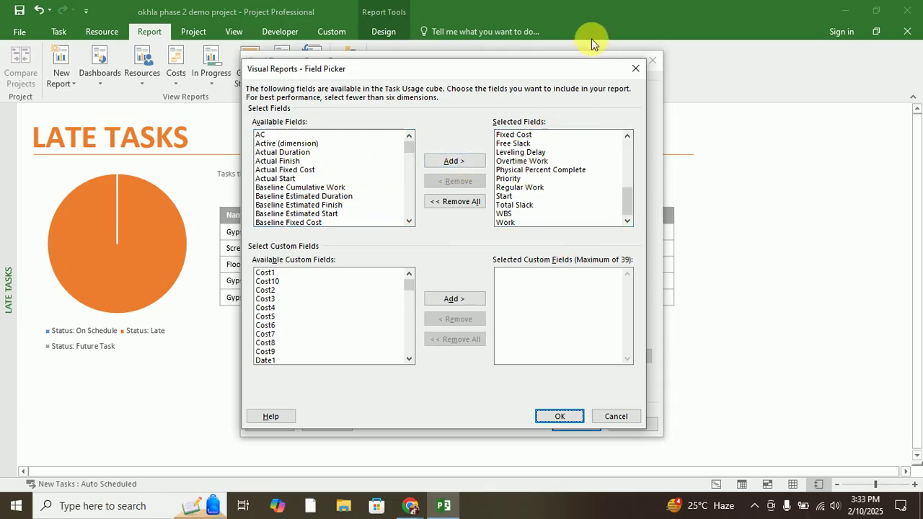
click(631, 69)
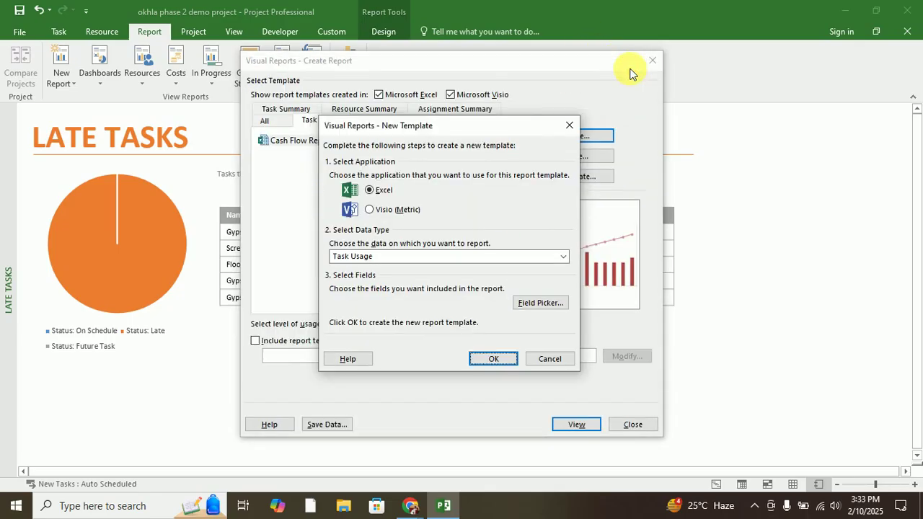
click(571, 126)
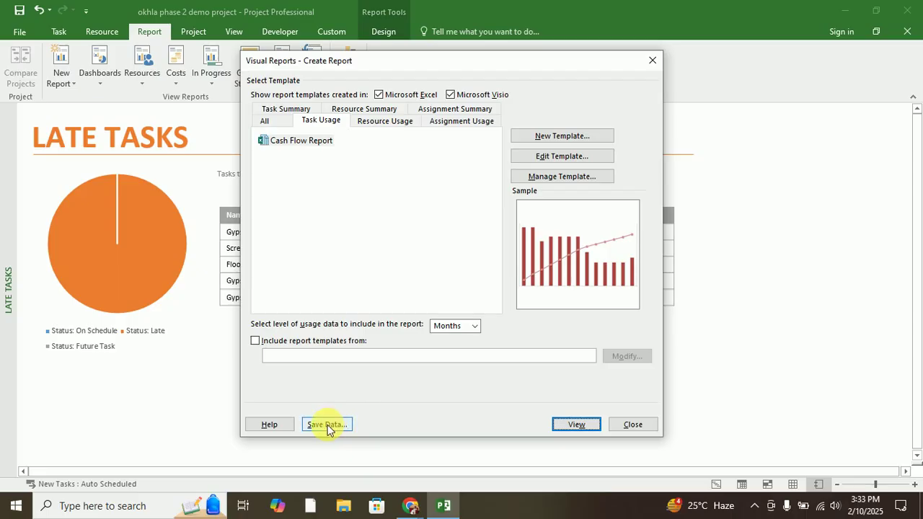
- Generate the Cash Flow visual report in Excel and examine its chart of cost and cumulative cost
click(562, 424)
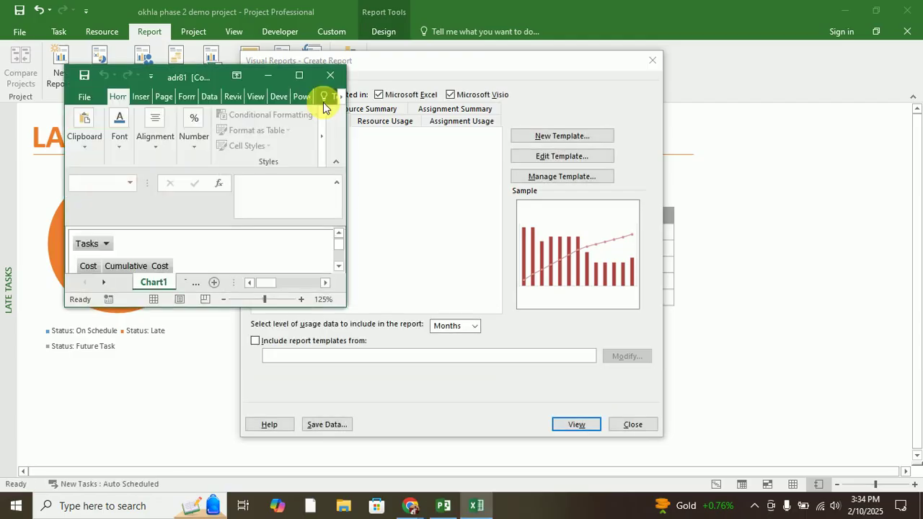
click(298, 75)
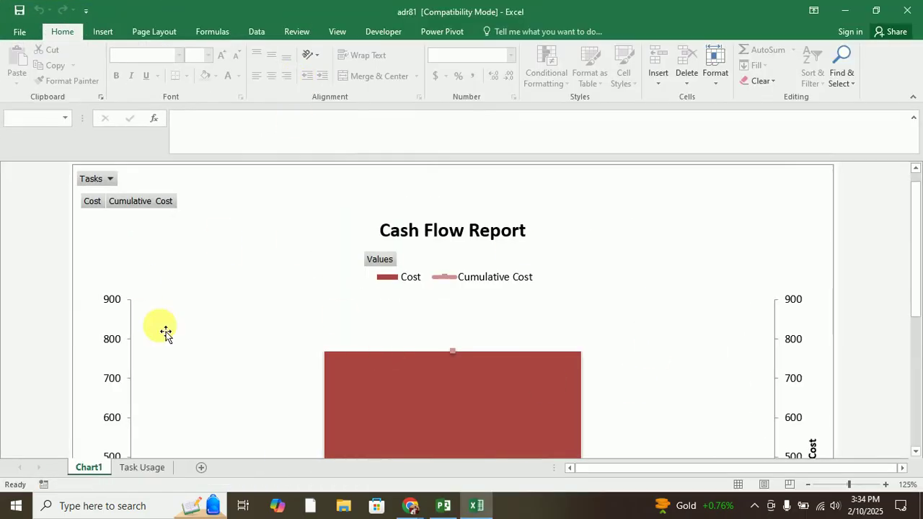
scroll(419, 360, down, 3)
scroll(420, 360, down, 3)
scroll(419, 360, up, 6)
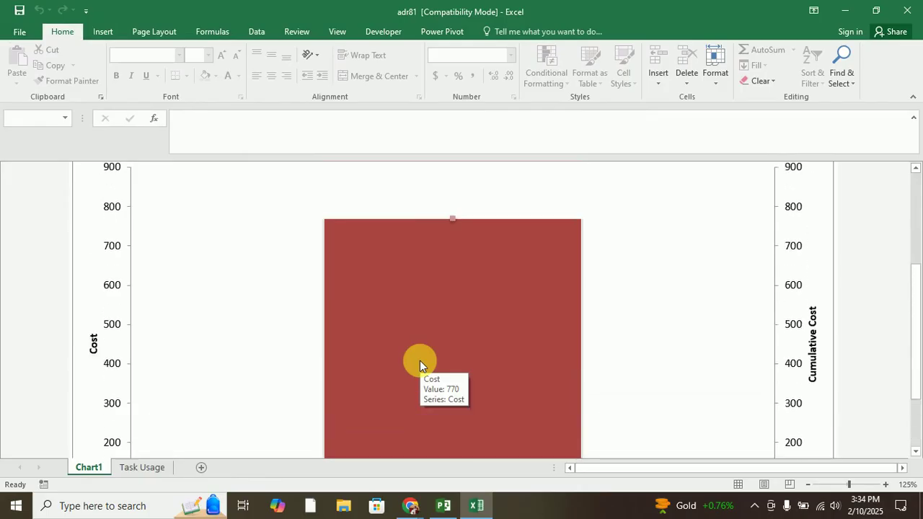
- Examine the Task Usage PivotTable and its fields in the Excel report, then return to Project and close the visual reports dialog
click(137, 467)
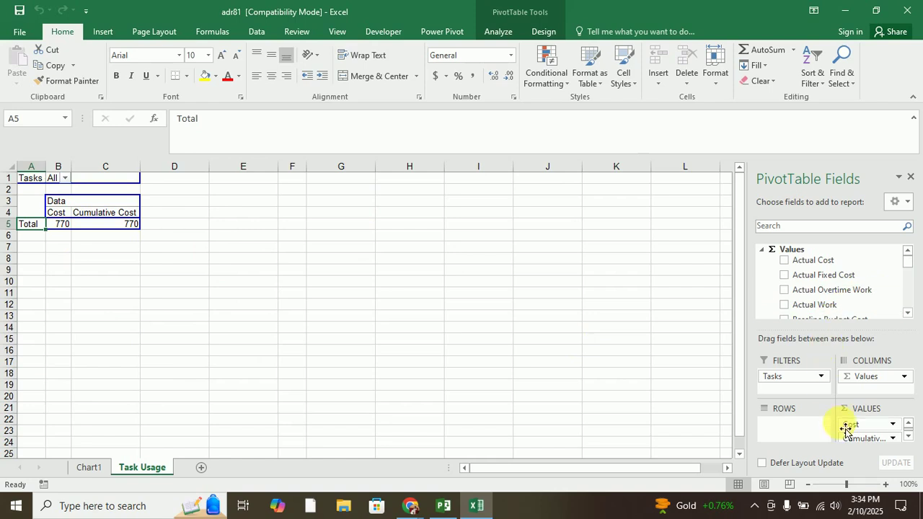
scroll(867, 384, down, 4)
scroll(874, 290, up, 4)
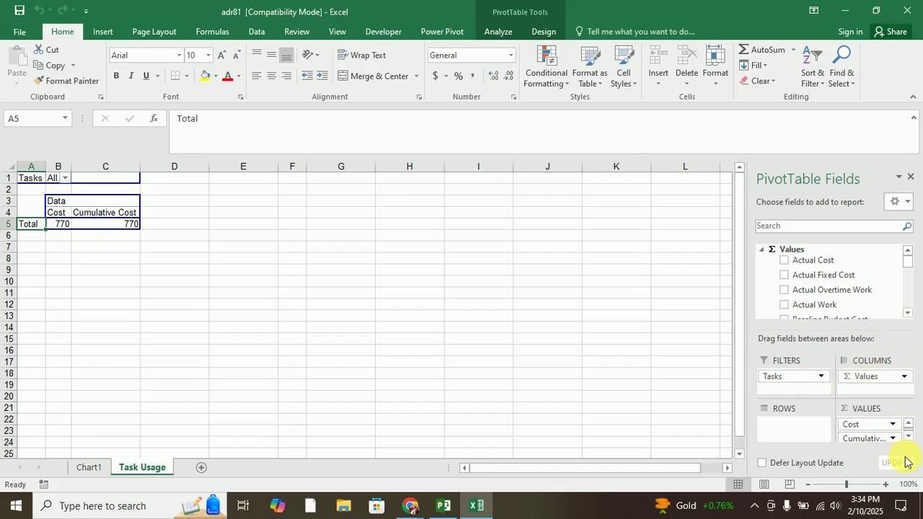
click(68, 248)
click(60, 204)
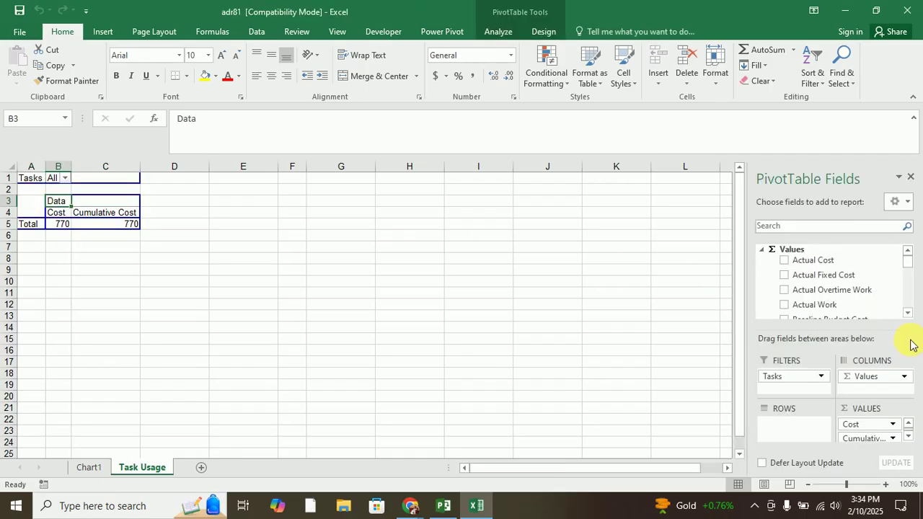
click(847, 11)
click(652, 60)
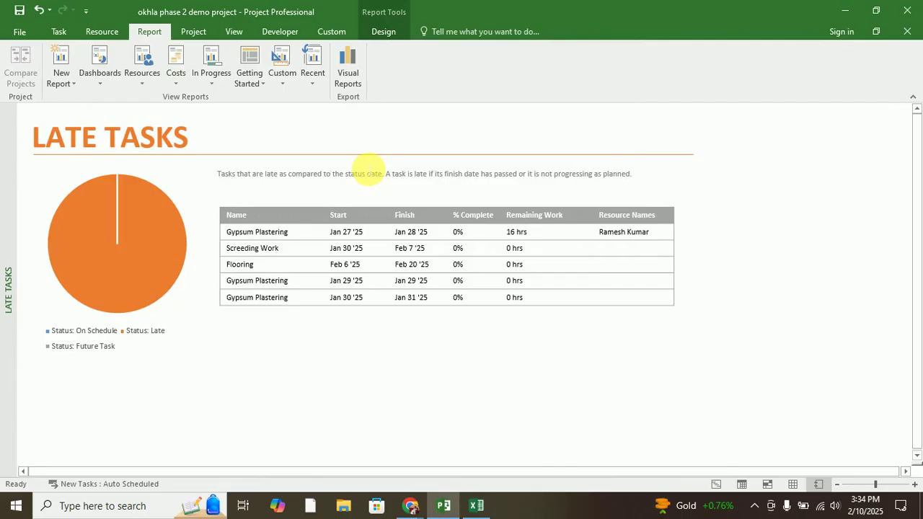
- Return to the Tracking Gantt view and export it as a PDF named okhla phase 2 demo project in the sample Projects folder
click(59, 32)
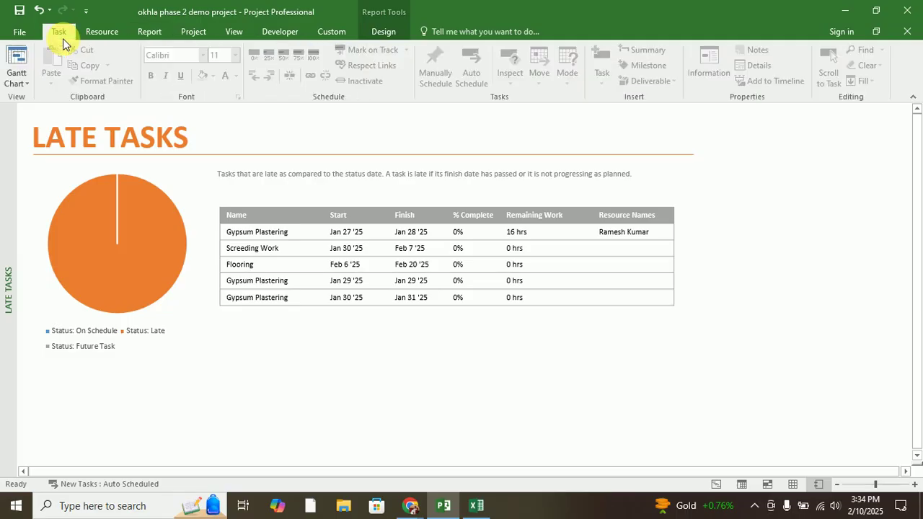
click(715, 483)
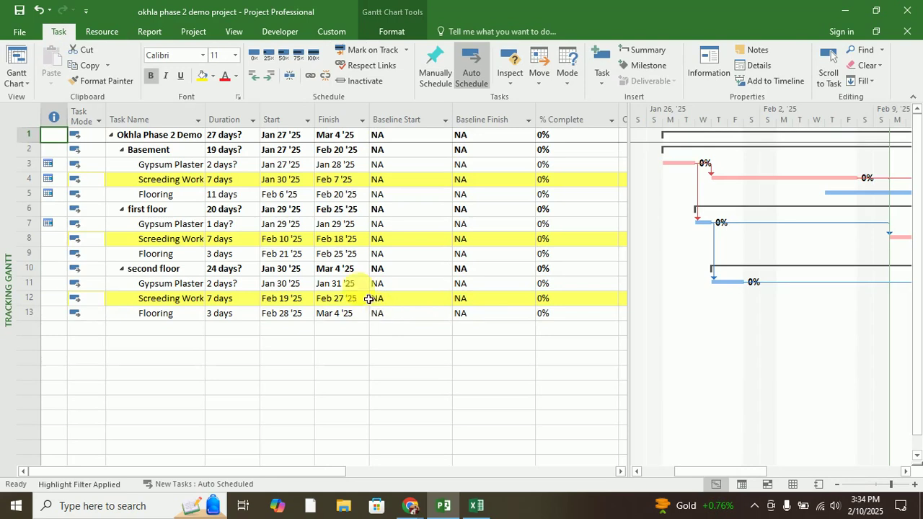
click(21, 33)
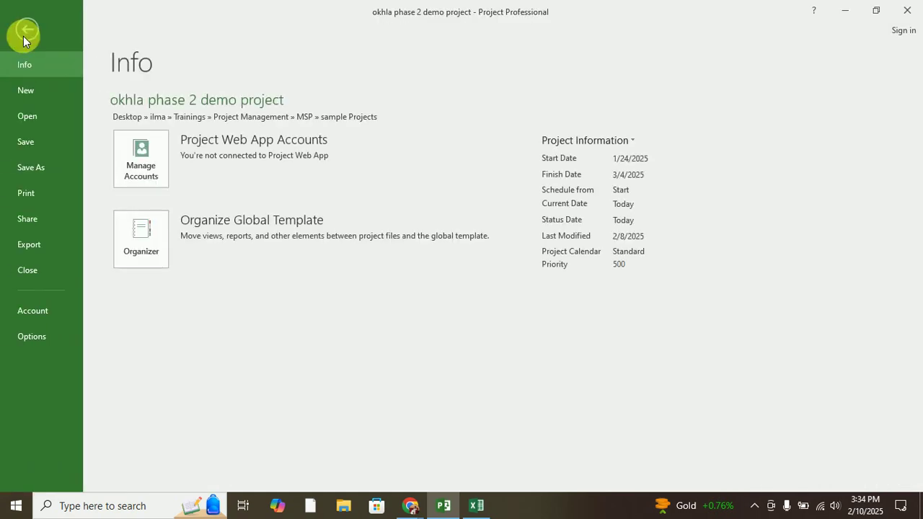
click(33, 247)
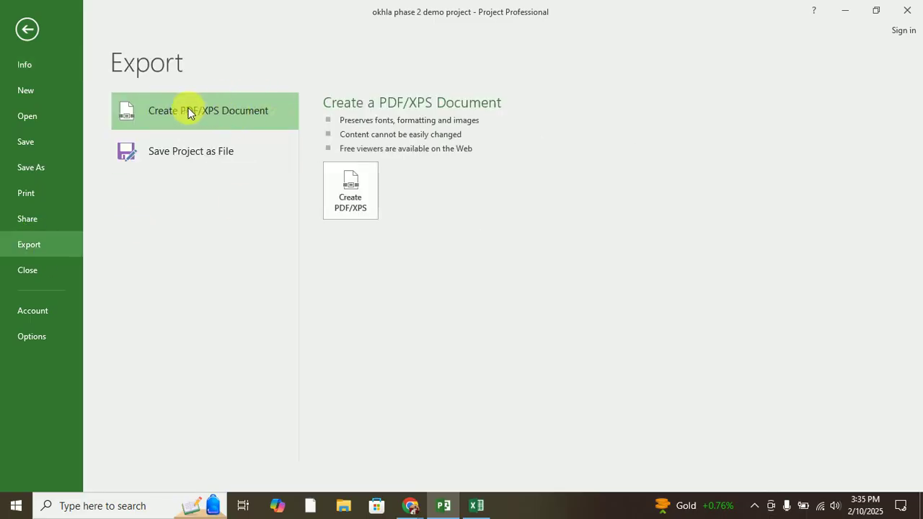
click(333, 205)
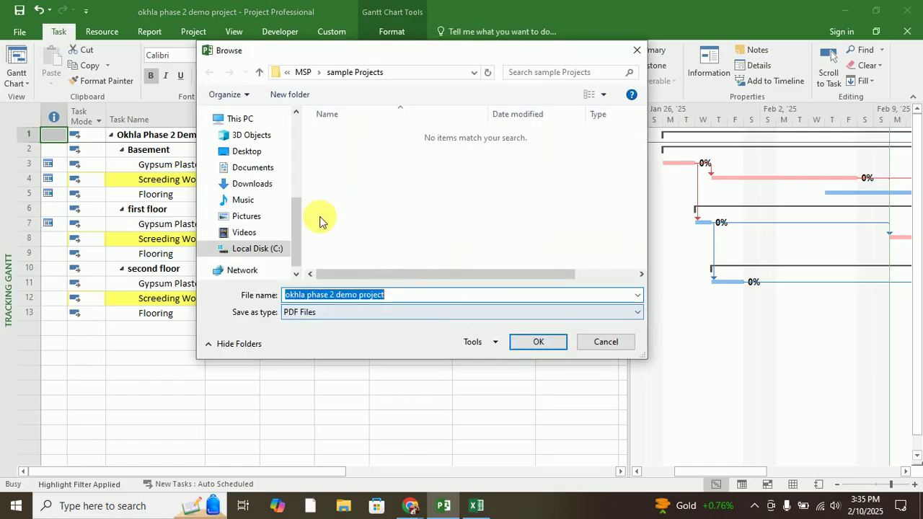
click(534, 343)
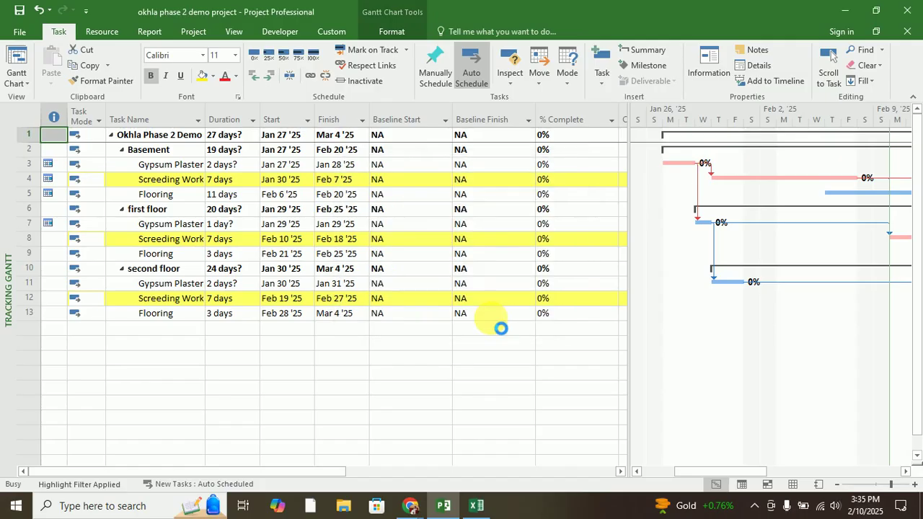
- Switch to File Explorer and open the okhla phase 2 demo project PDF from the sample Projects folder
click(352, 511)
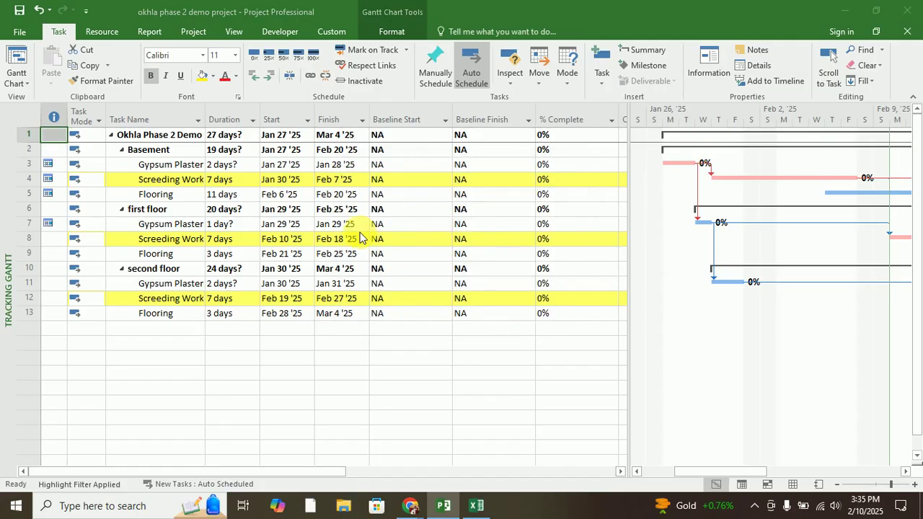
click(346, 505)
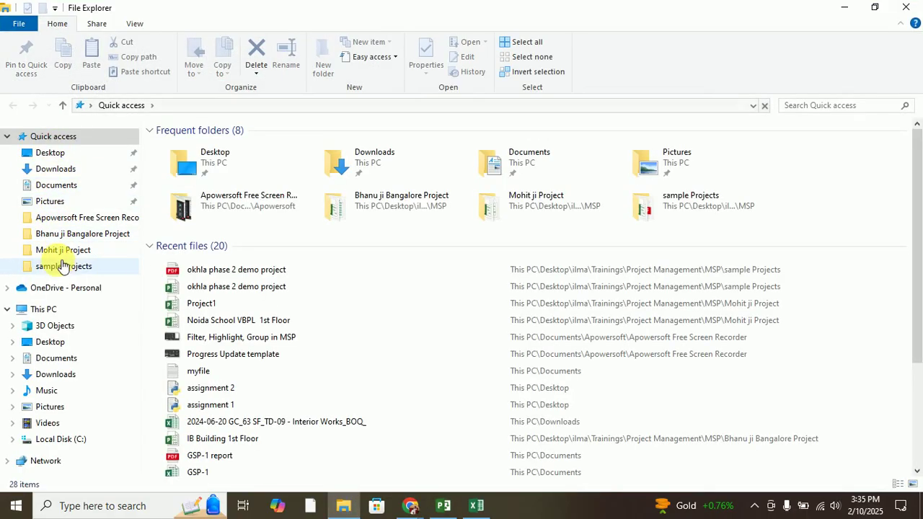
click(62, 264)
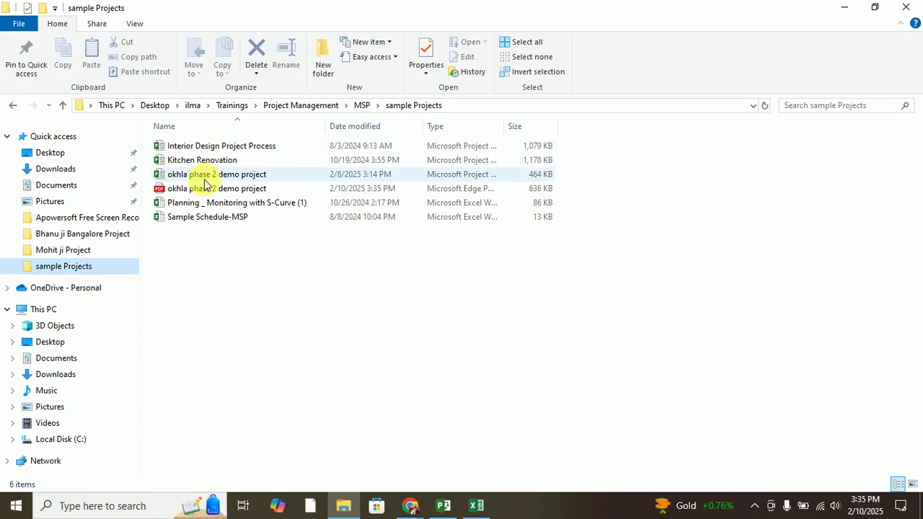
double_click(208, 189)
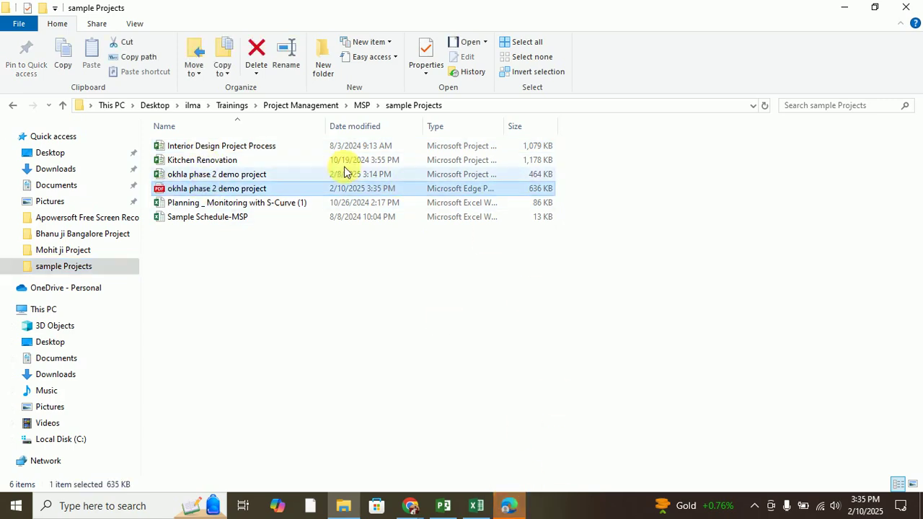
click(504, 510)
- Examine the task table, Gantt chart and legend across both PDF pages, then close the PDF and return to Project
scroll(564, 365, down, 10)
scroll(565, 365, down, 4)
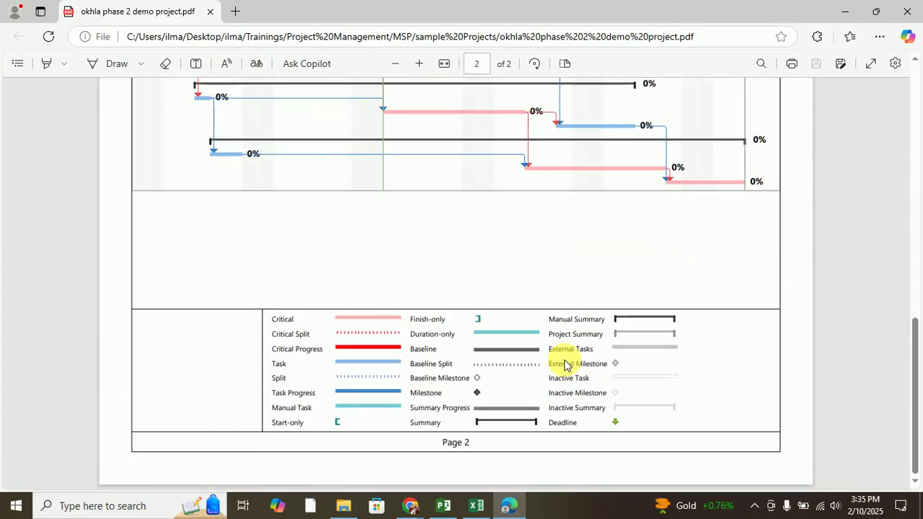
scroll(565, 365, up, 10)
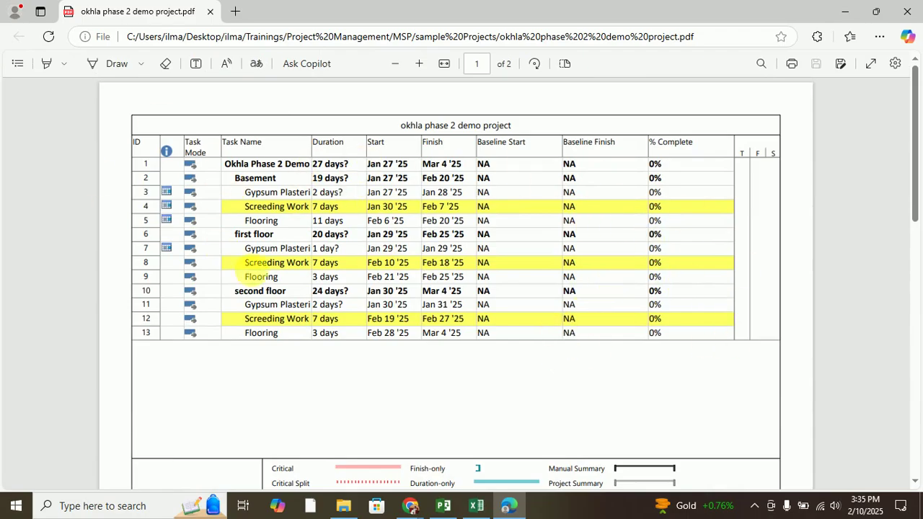
scroll(382, 217, down, 2)
scroll(383, 214, down, 7)
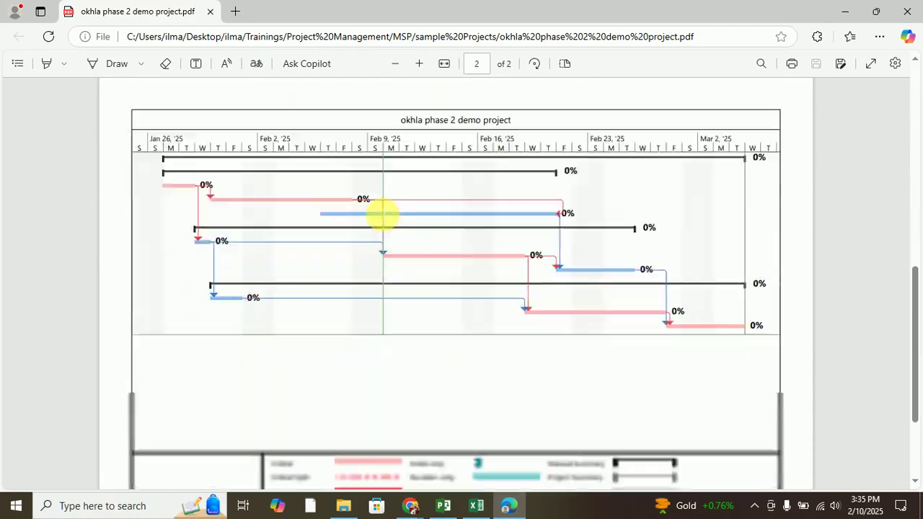
scroll(382, 217, up, 3)
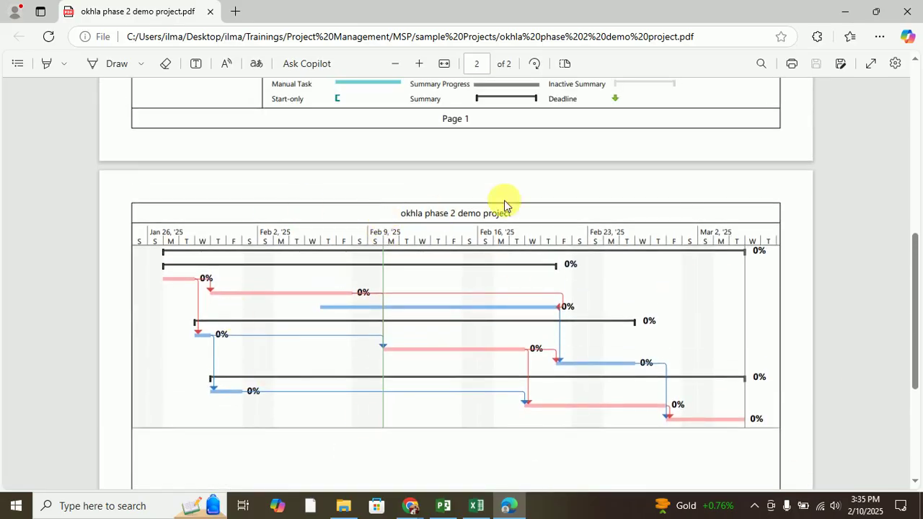
scroll(611, 301, up, 4)
scroll(611, 301, up, 1)
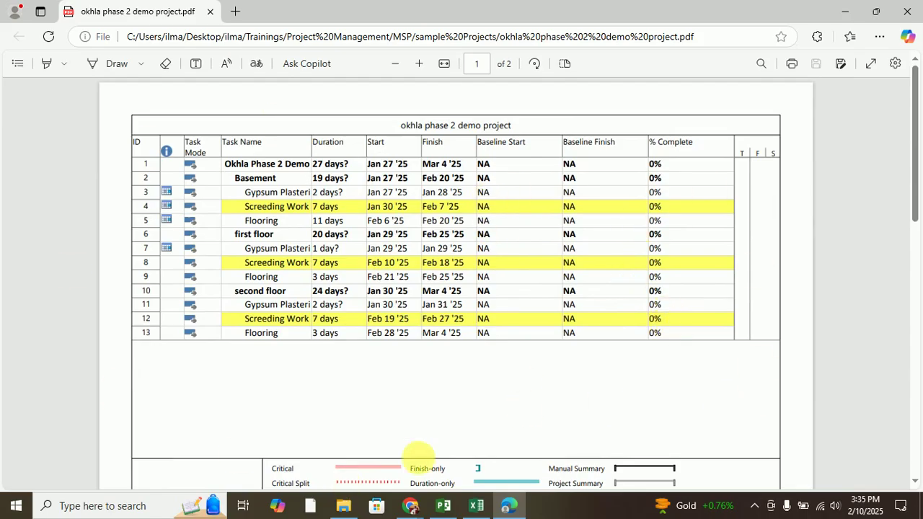
scroll(399, 391, down, 3)
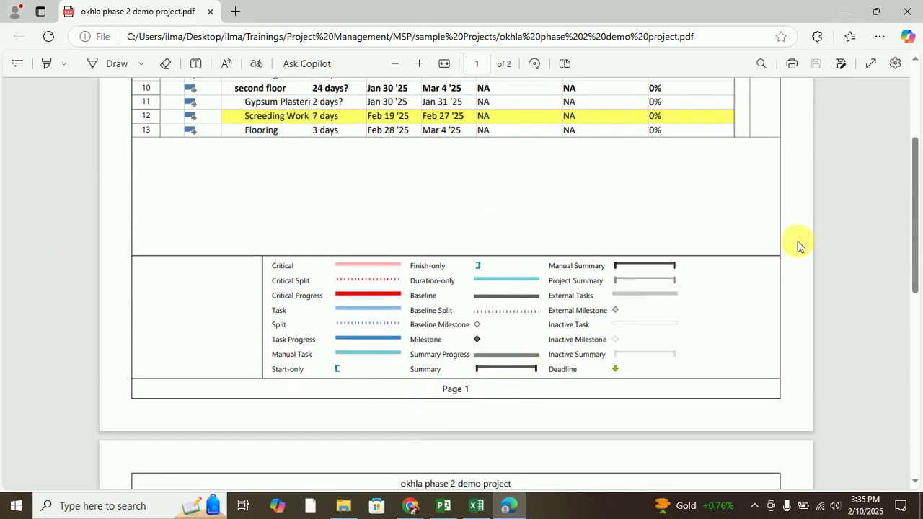
scroll(509, 253, up, 2)
scroll(509, 251, up, 1)
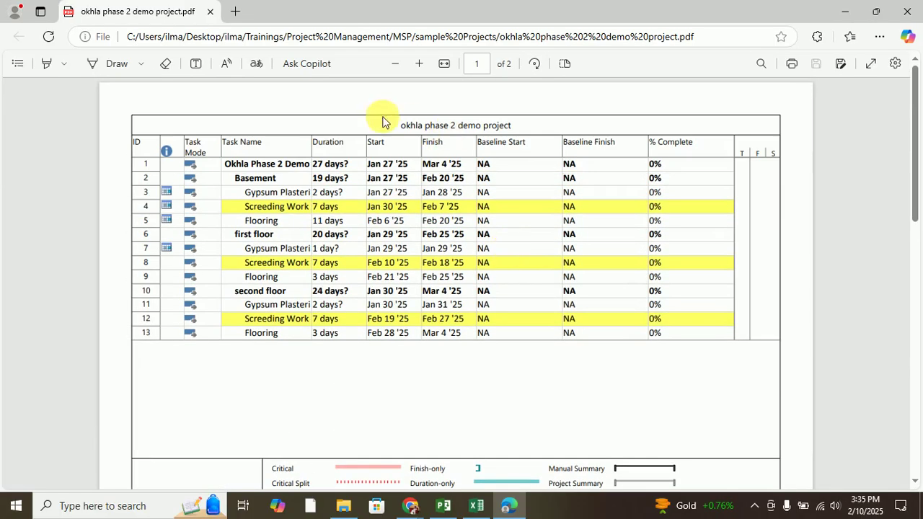
scroll(513, 247, down, 5)
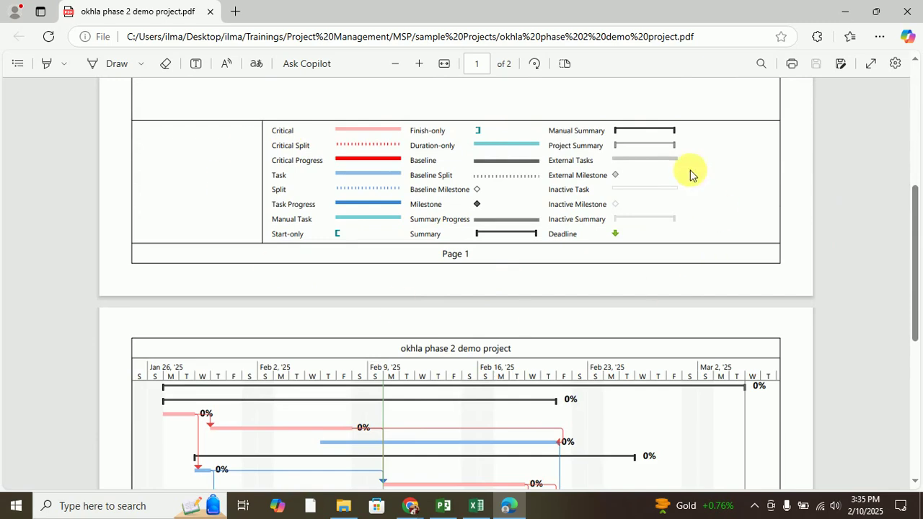
scroll(482, 285, up, 5)
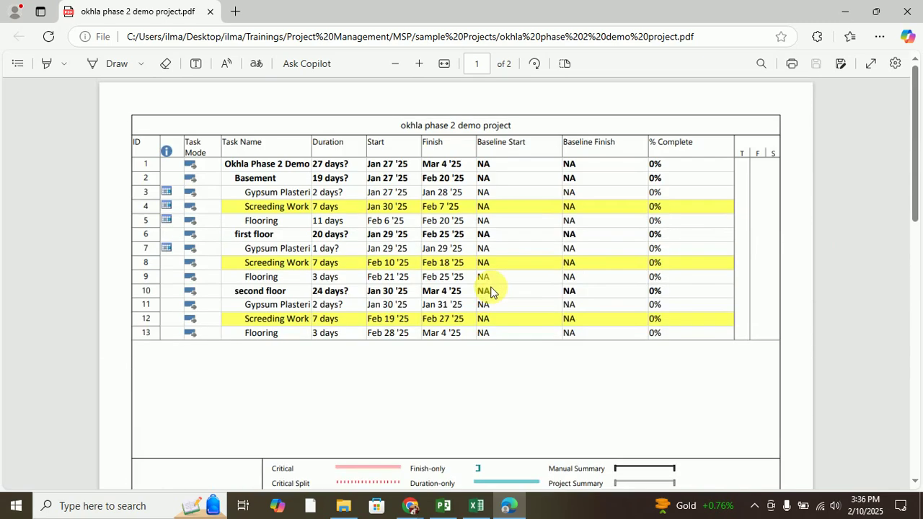
scroll(495, 158, down, 4)
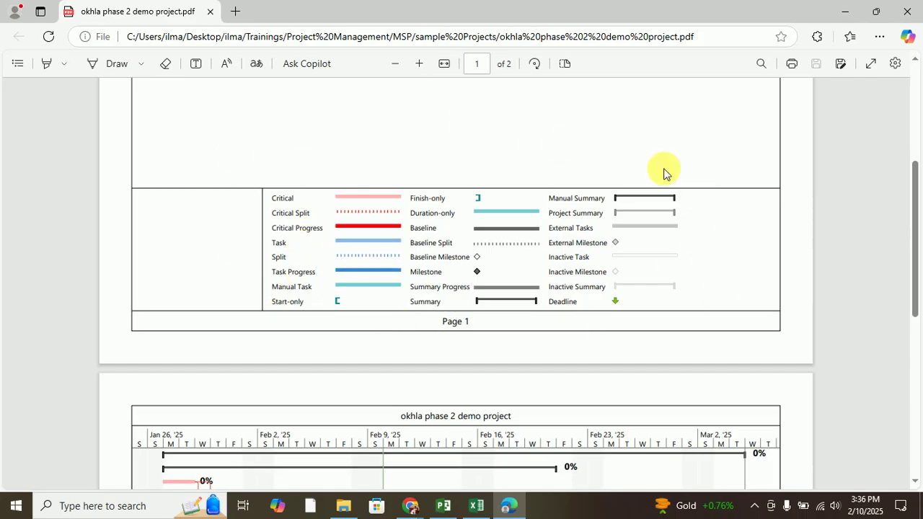
scroll(344, 229, up, 1)
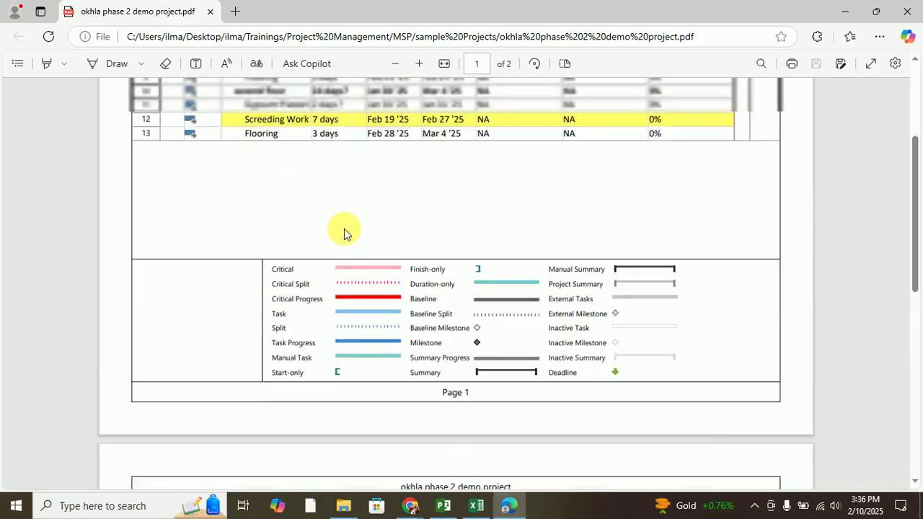
scroll(344, 229, down, 1)
scroll(344, 229, down, 3)
scroll(347, 238, up, 1)
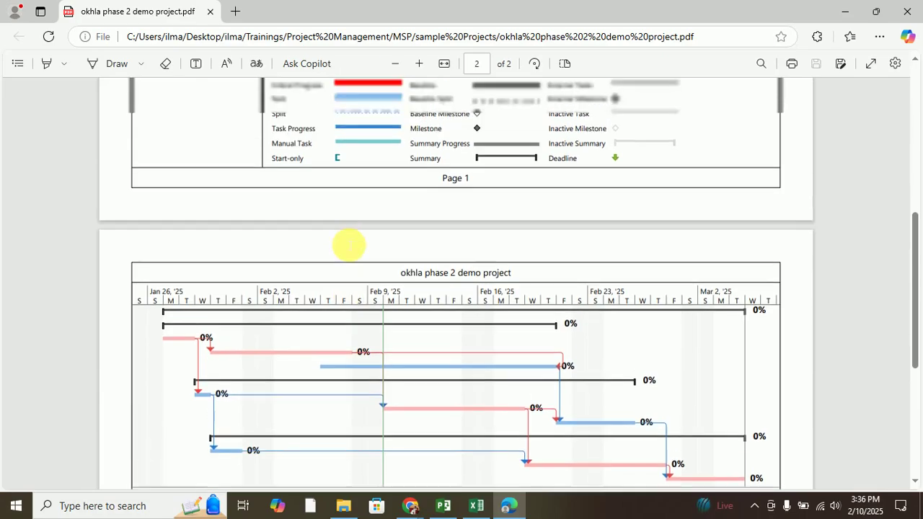
scroll(348, 246, up, 1)
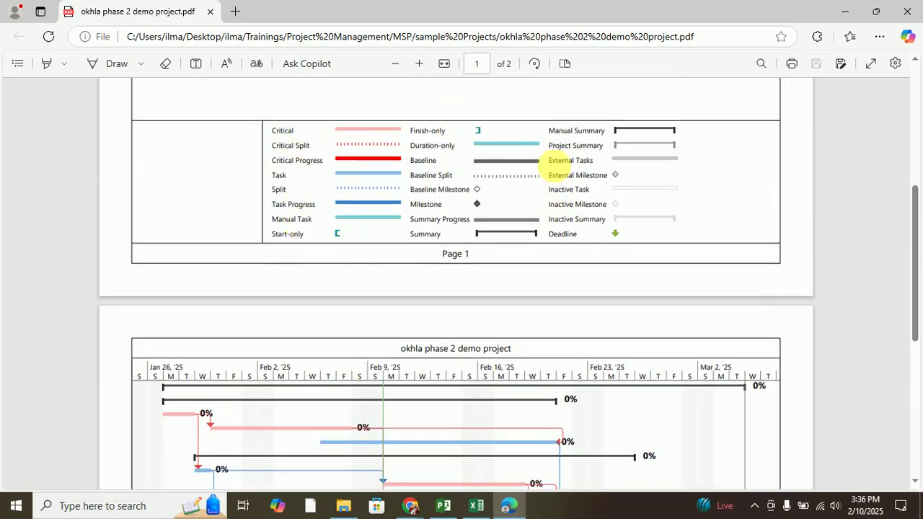
scroll(446, 255, down, 1)
scroll(447, 255, down, 3)
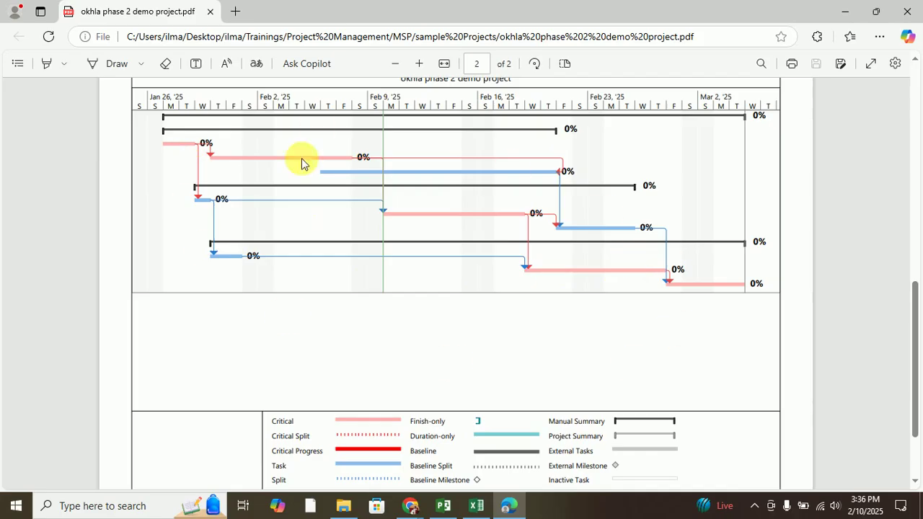
scroll(443, 312, up, 8)
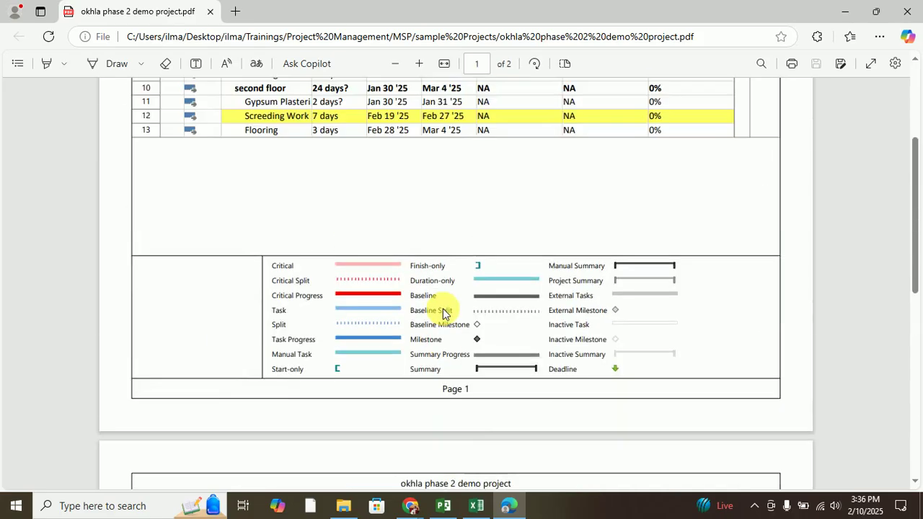
click(903, 16)
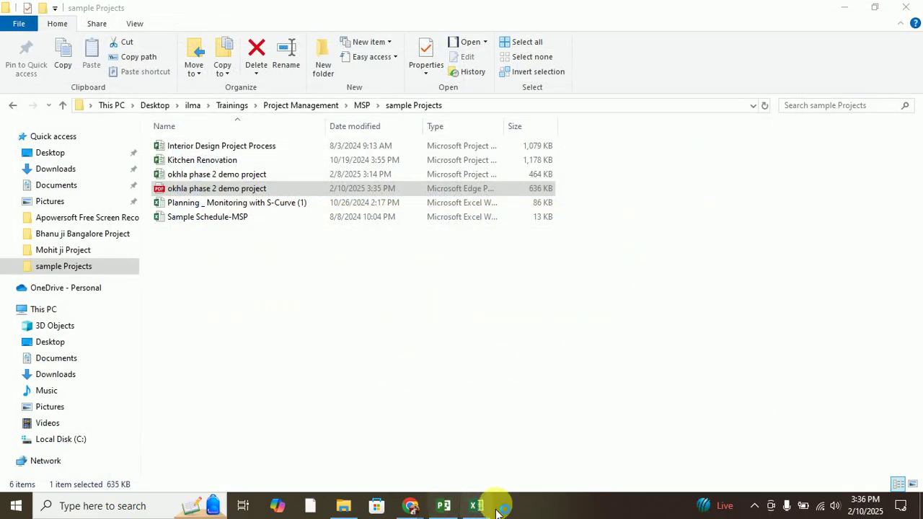
click(446, 496)
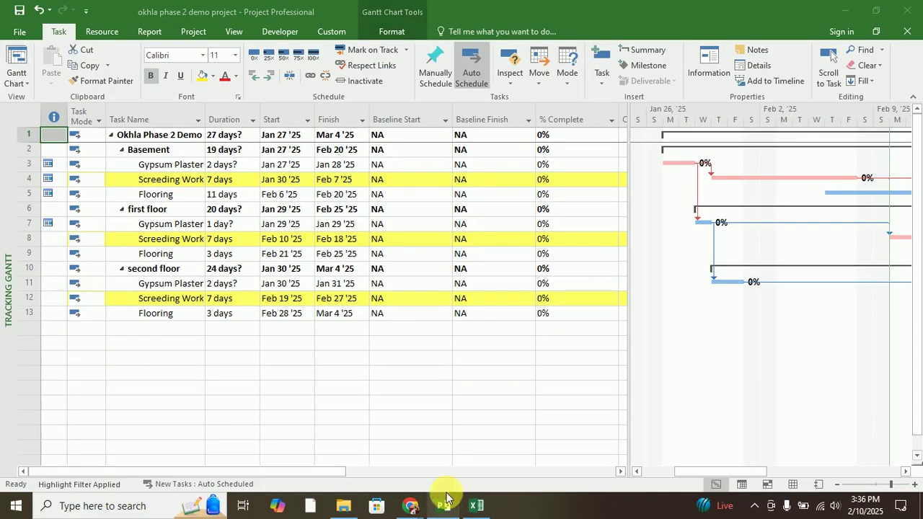
- Start exporting the project as an Excel Workbook named okhla phase 2 demo project in the sample Projects folder
click(22, 33)
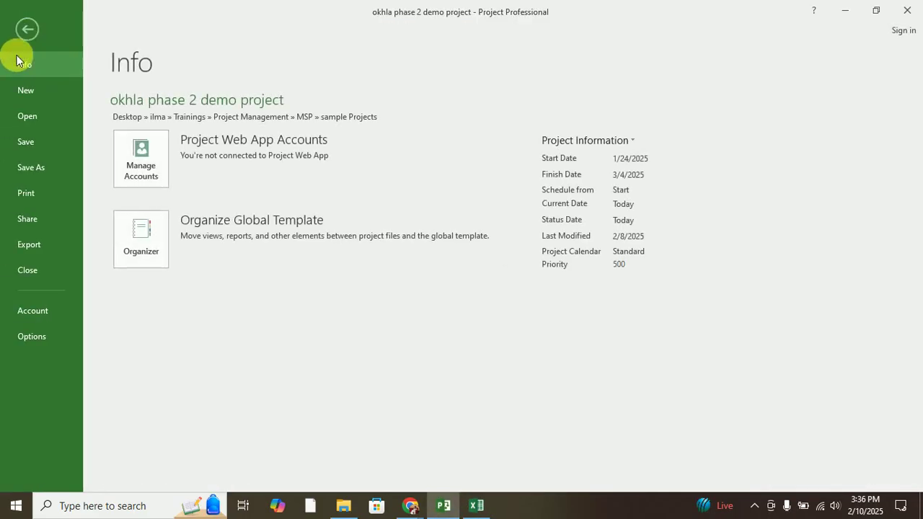
click(33, 244)
click(192, 155)
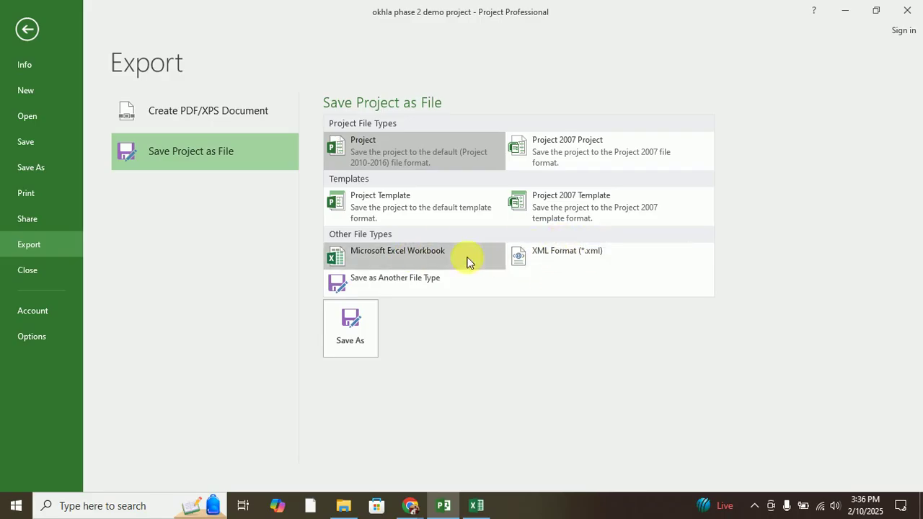
click(367, 252)
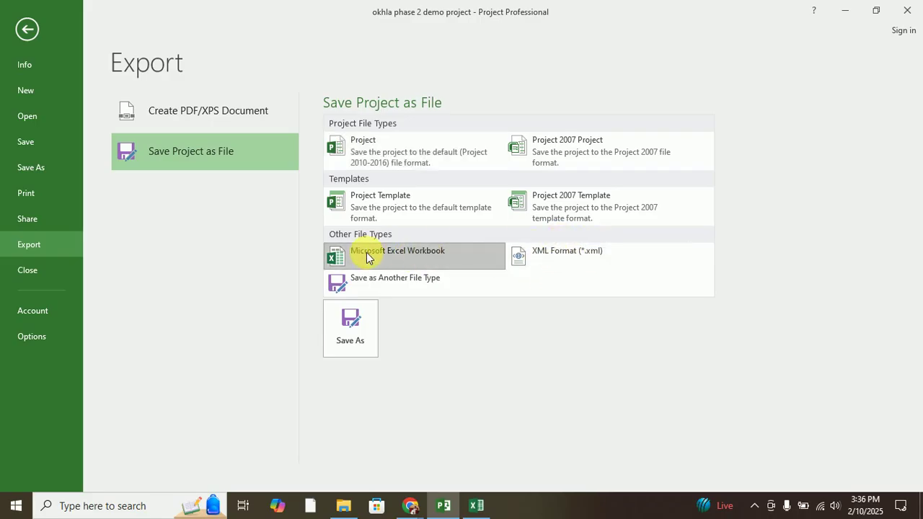
click(354, 342)
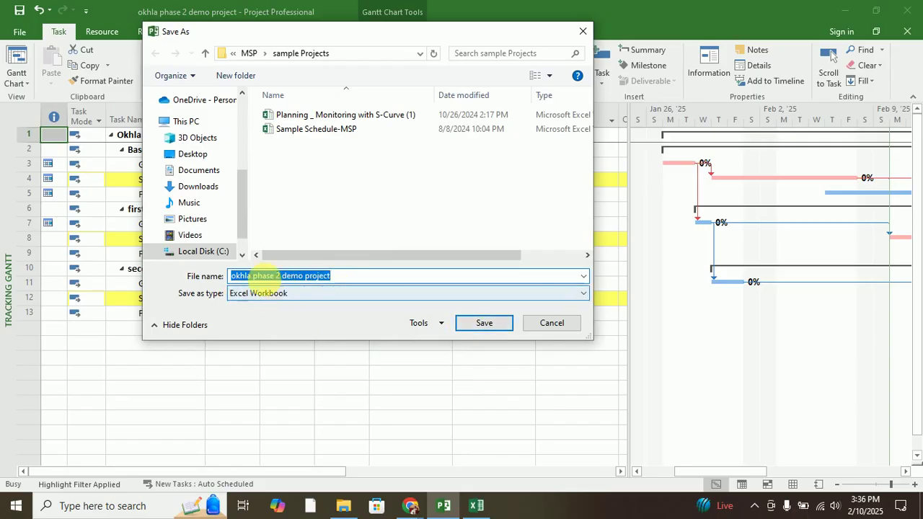
click(584, 295)
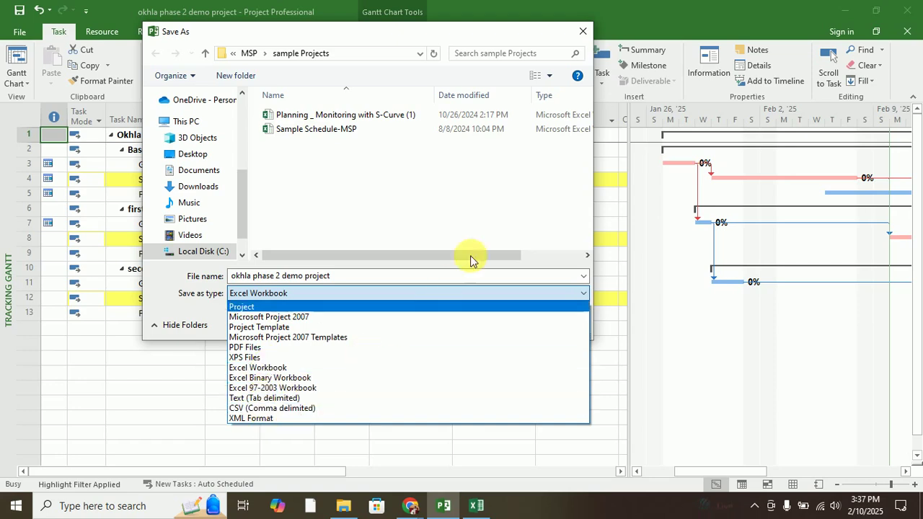
click(514, 241)
click(502, 325)
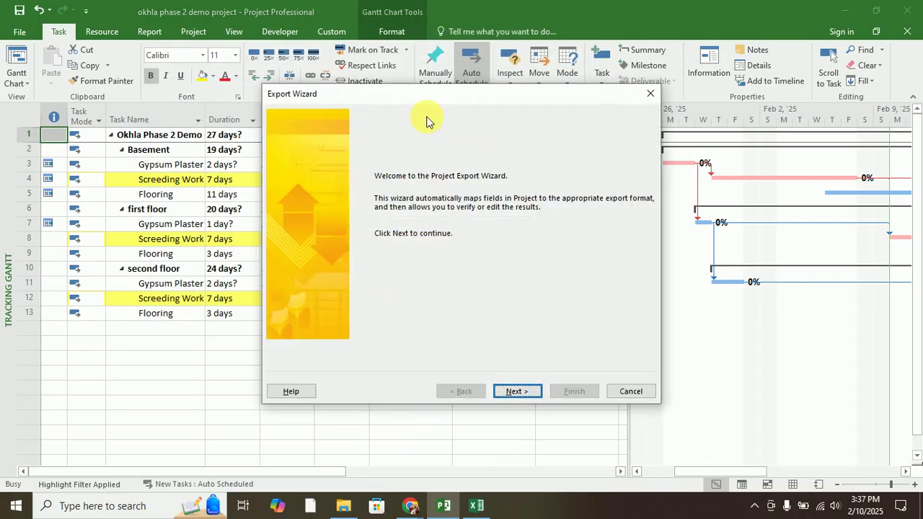
- Set the Export Wizard to export Selected Data using a new map, and continue to the map options
drag(387, 101, 441, 127)
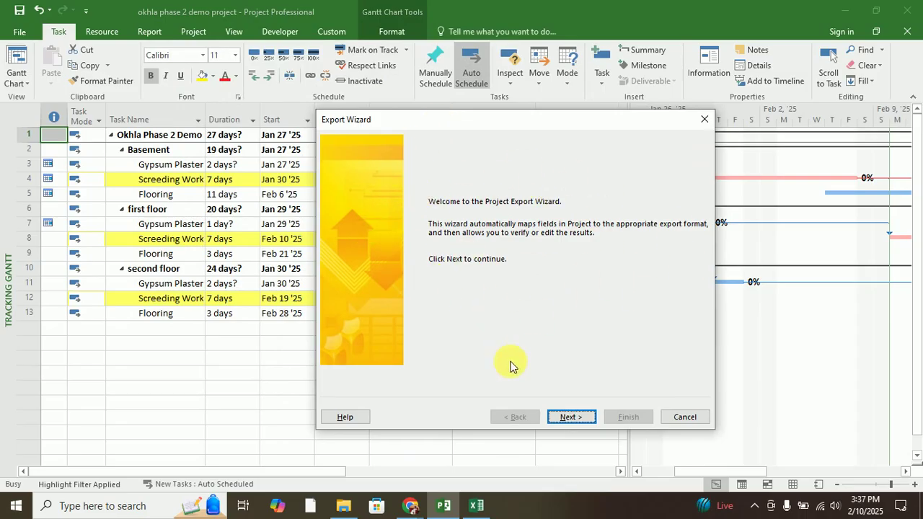
click(572, 417)
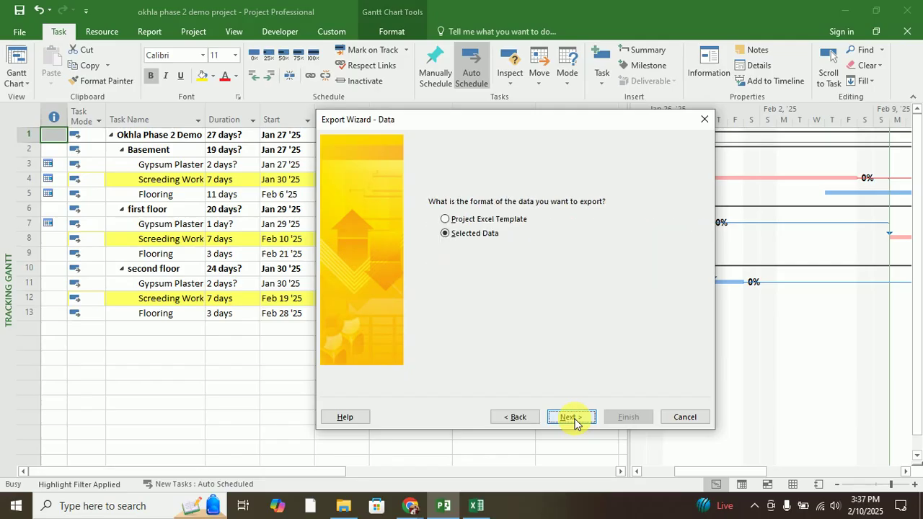
click(465, 225)
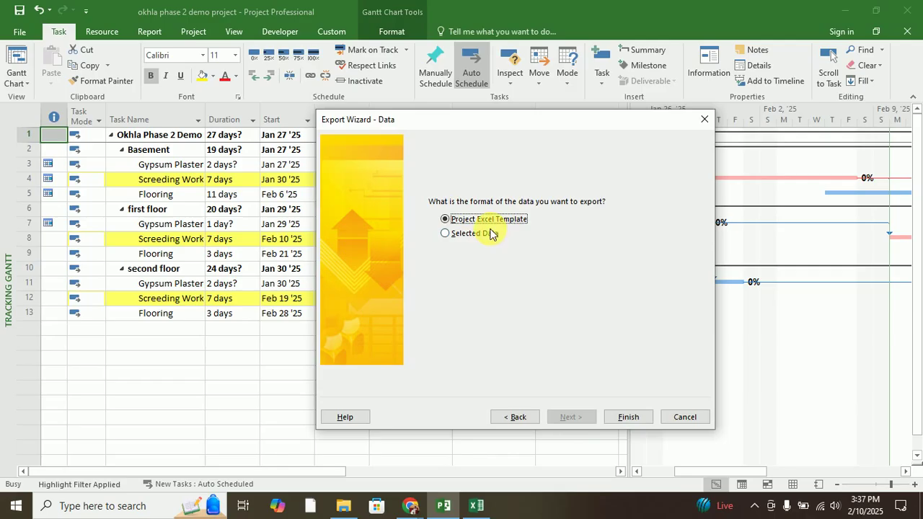
click(486, 233)
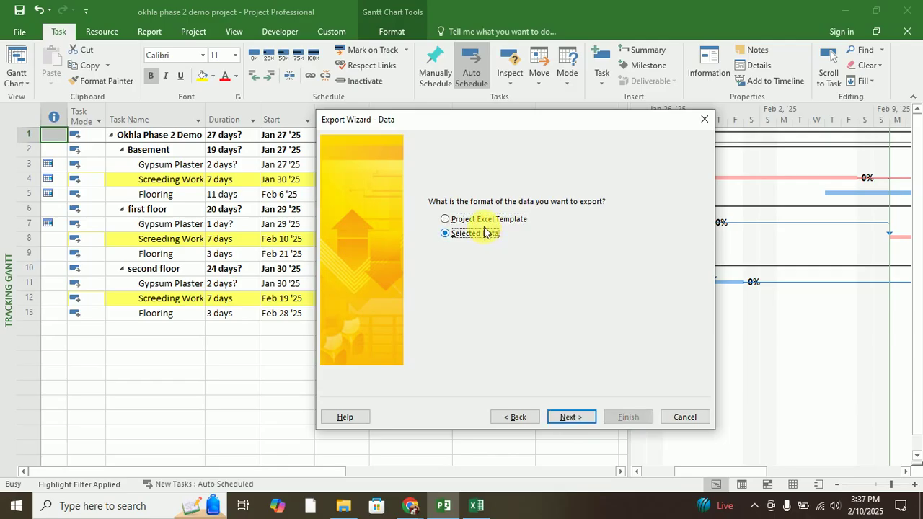
click(484, 220)
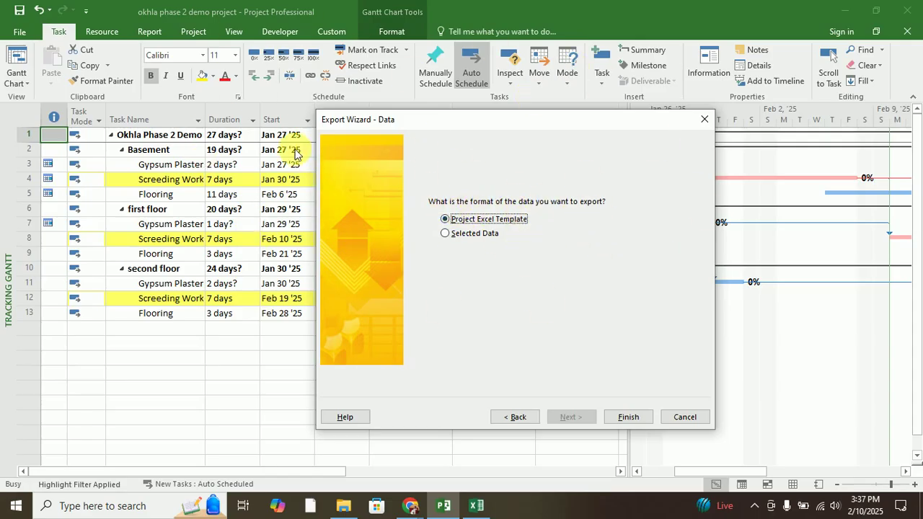
click(457, 234)
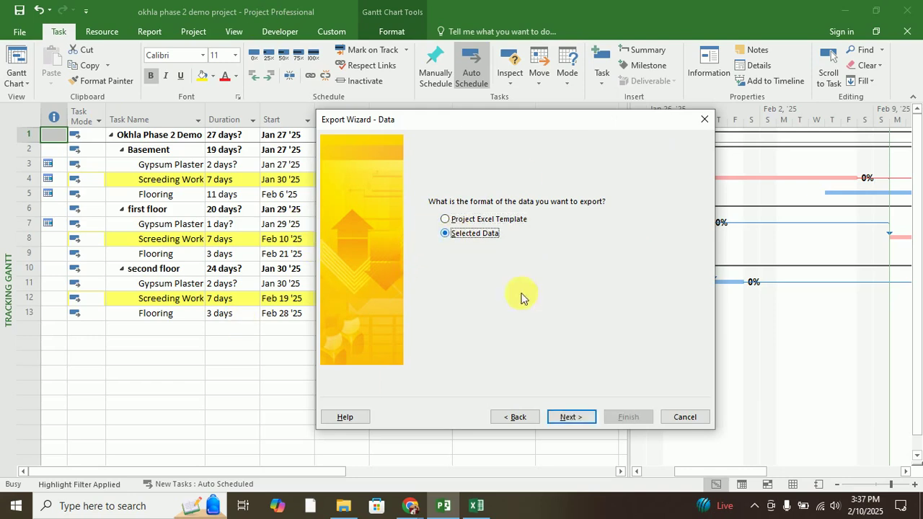
click(577, 419)
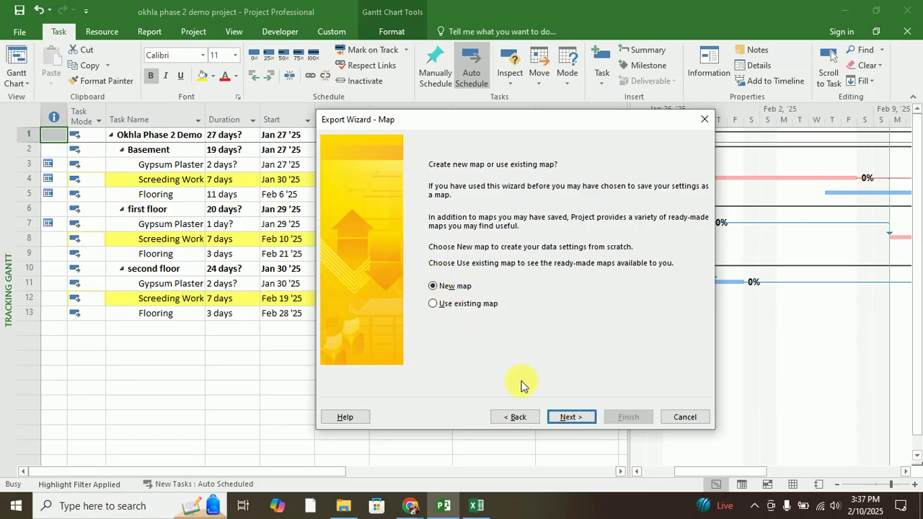
click(556, 421)
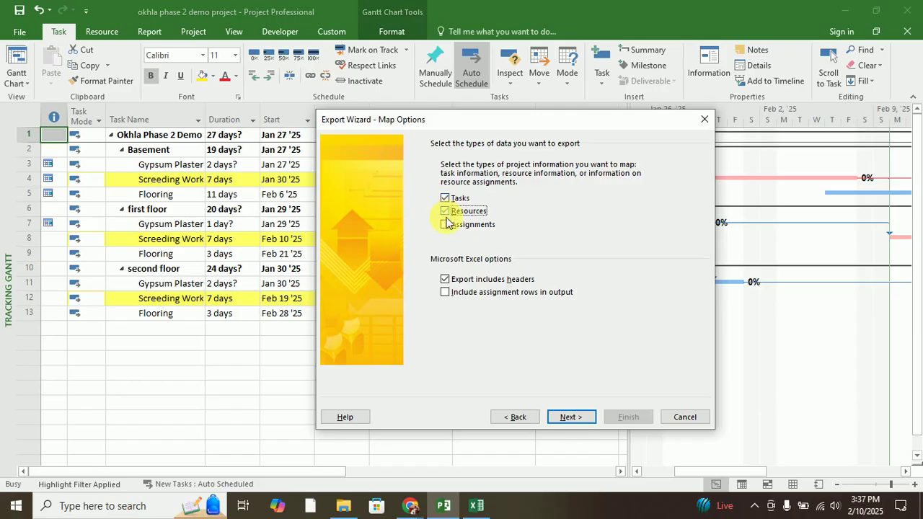
- Continue to the task mapping of the Excel export and map the Name field as the first row
click(570, 417)
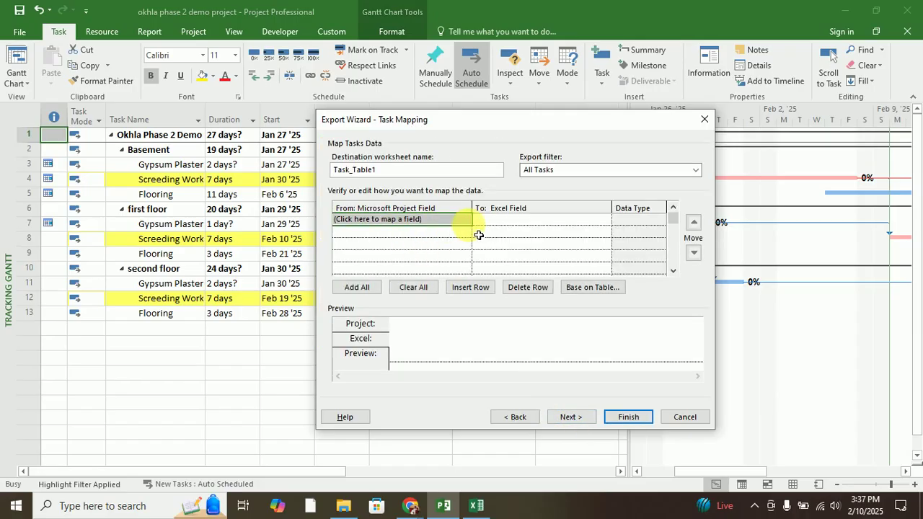
click(465, 224)
click(465, 224)
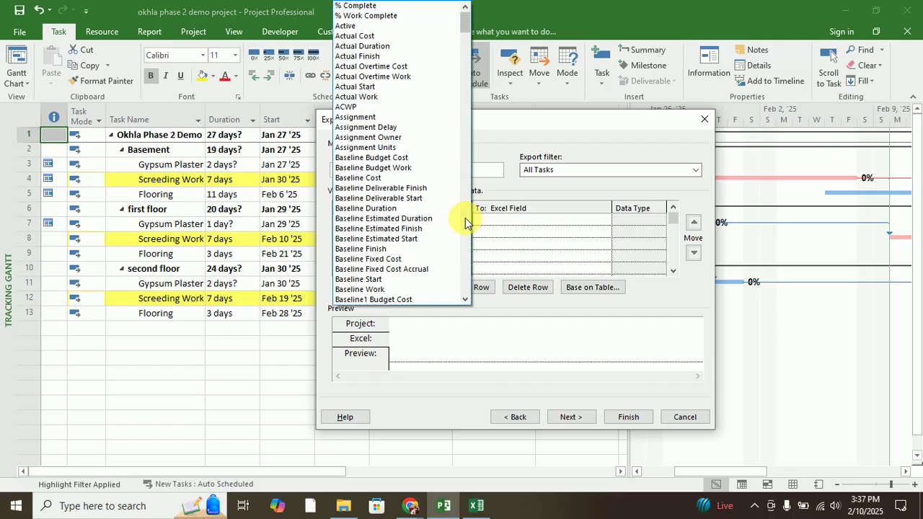
click(464, 224)
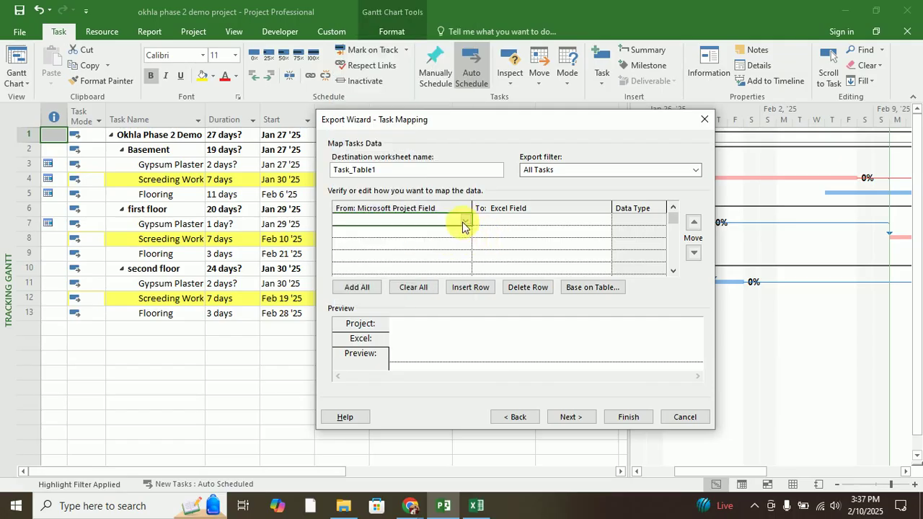
click(464, 223)
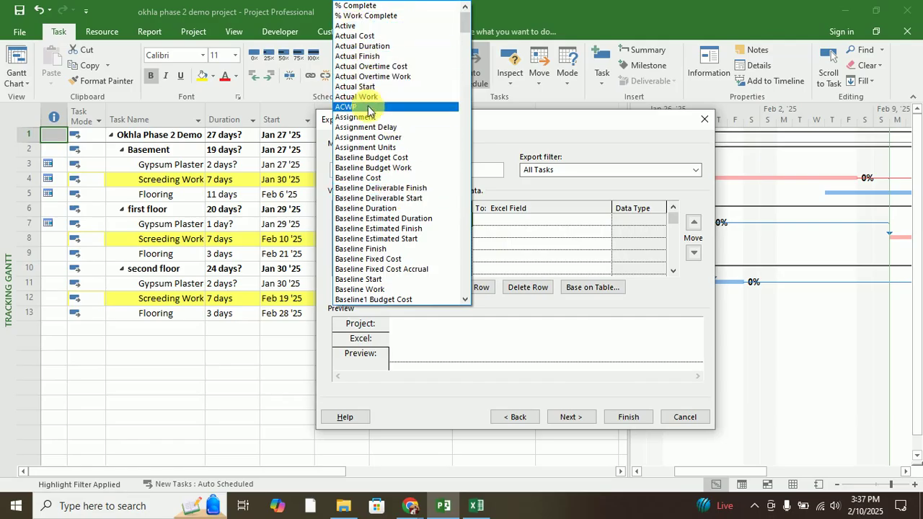
scroll(382, 109, down, 20)
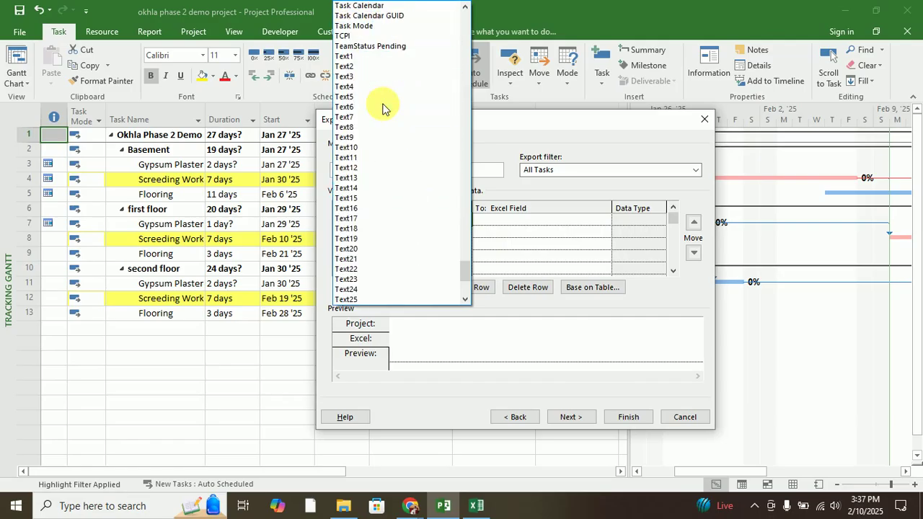
scroll(382, 108, up, 20)
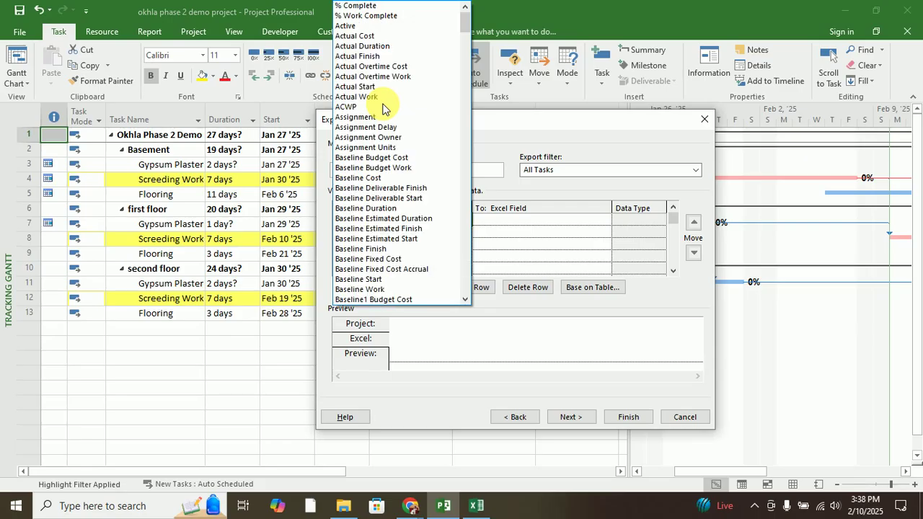
scroll(378, 194, down, 20)
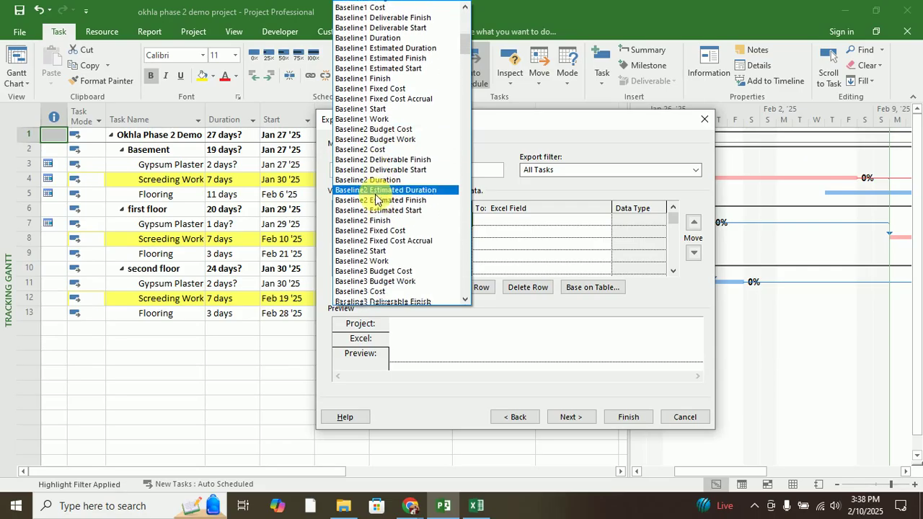
drag(465, 62, 465, 212)
click(346, 28)
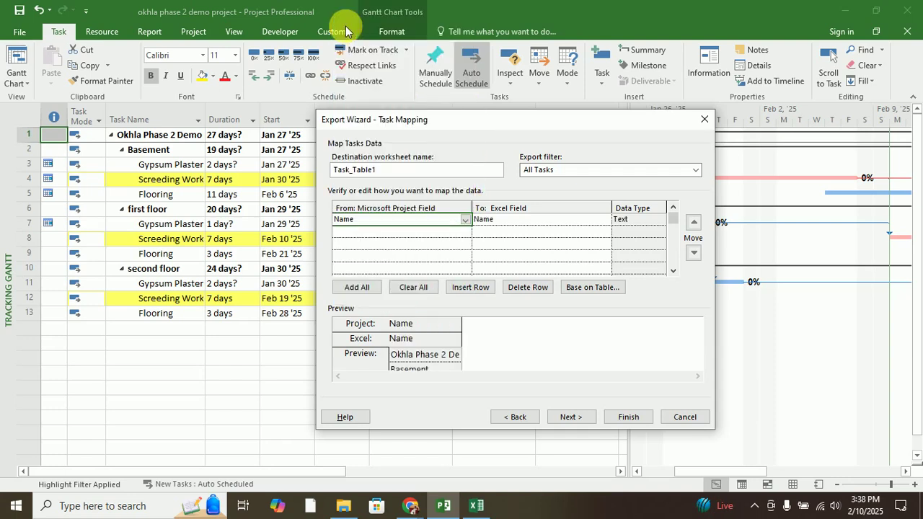
- Rename the Excel field mapped from Name to Task Name
click(527, 220)
click(433, 219)
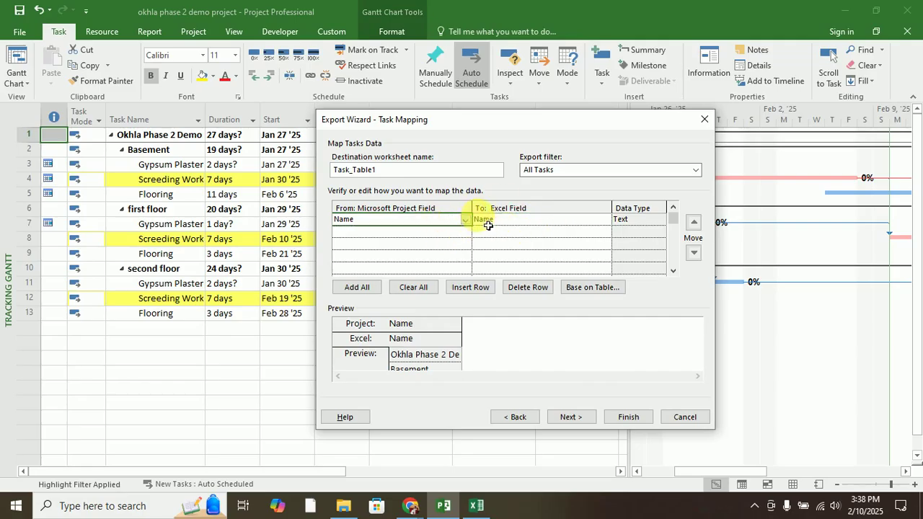
click(486, 222)
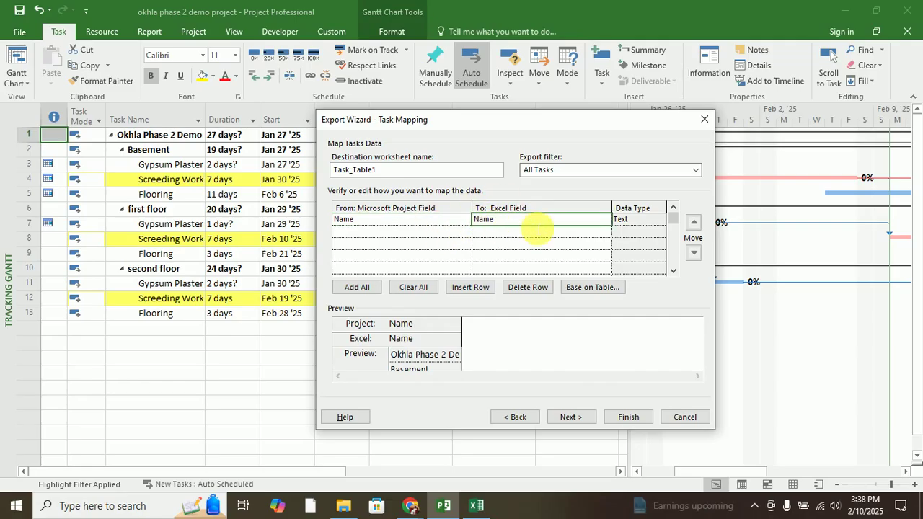
text(N)
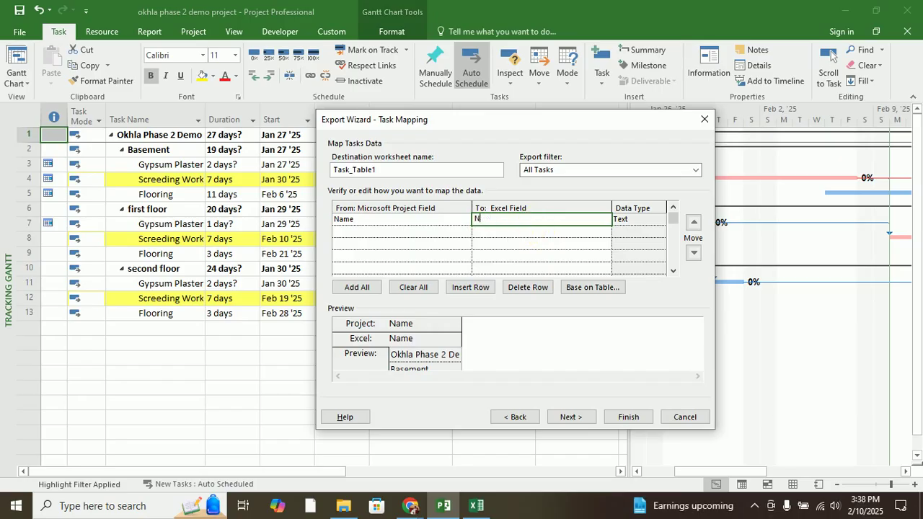
text(Task Name)
- Map the Duration field in the second row of the task mapping
click(461, 232)
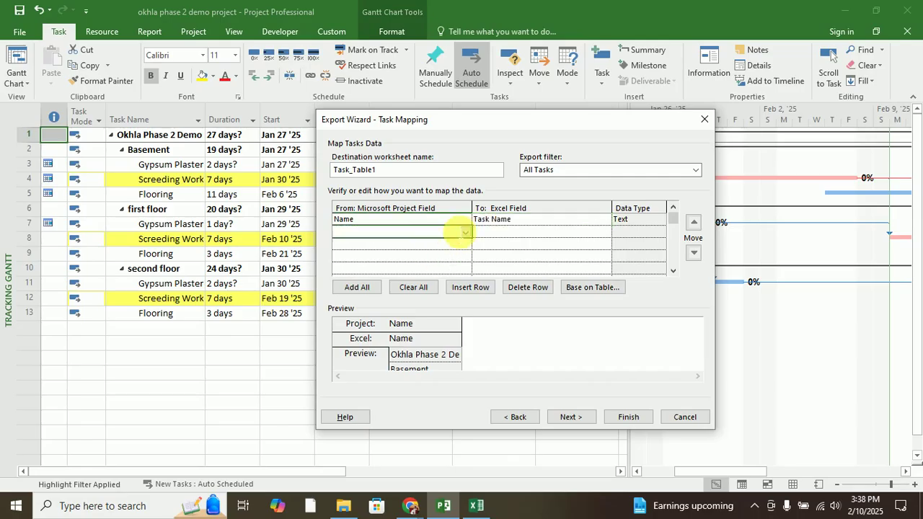
click(461, 231)
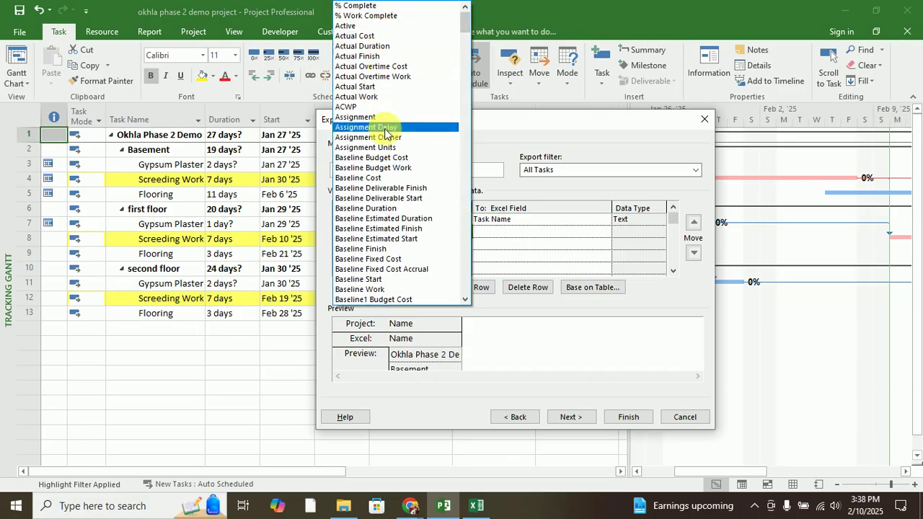
scroll(416, 254, down, 1)
scroll(416, 254, down, 19)
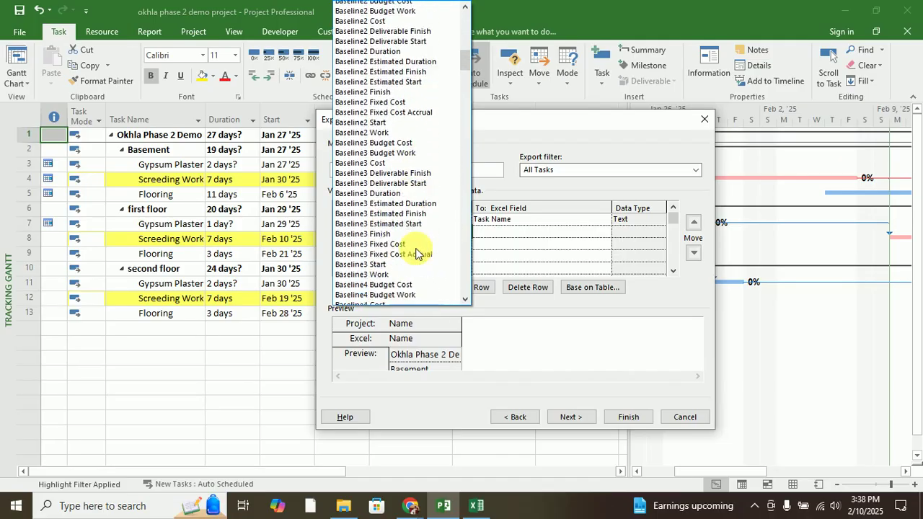
scroll(416, 254, down, 20)
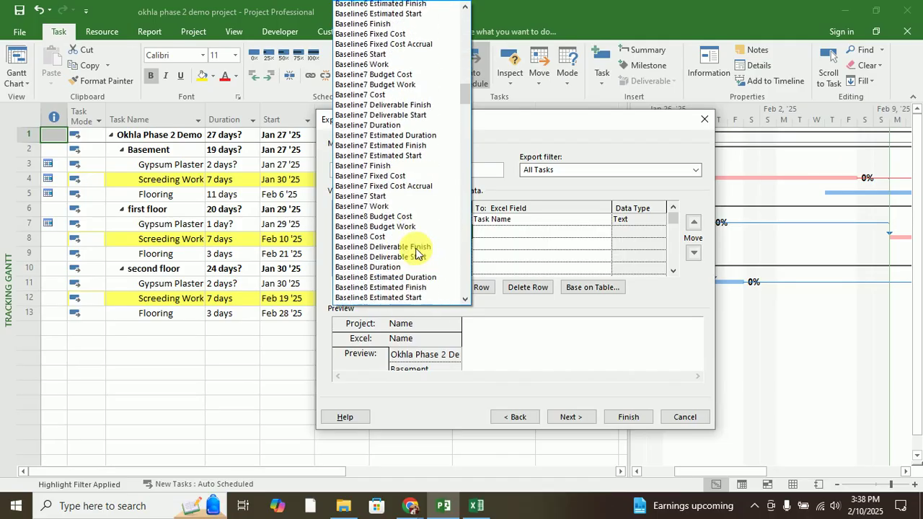
scroll(416, 254, down, 20)
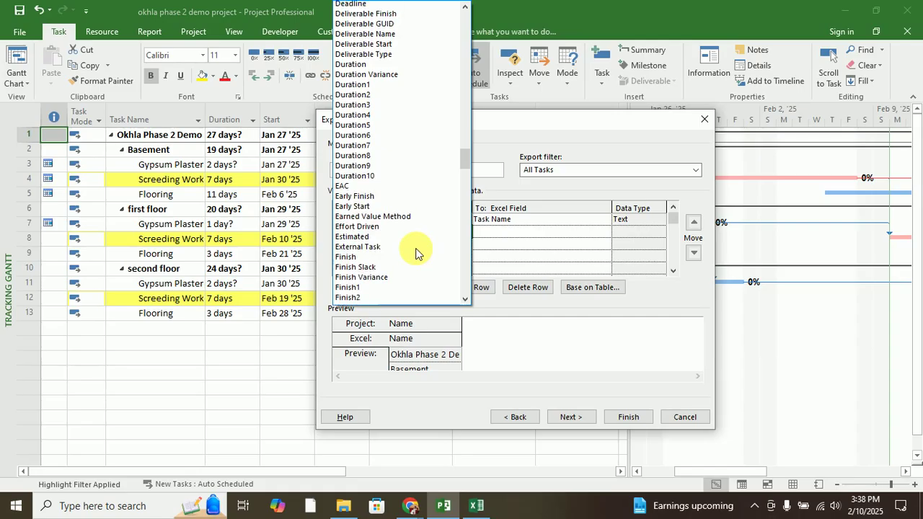
click(357, 107)
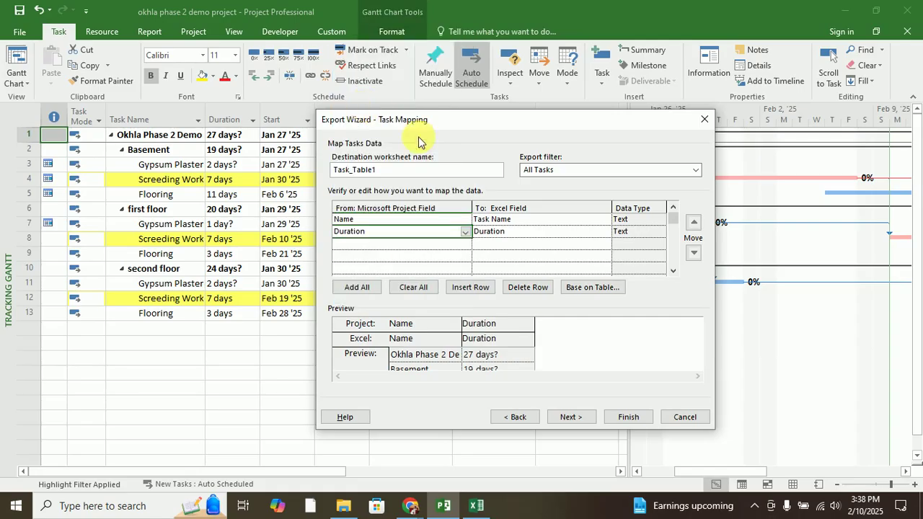
click(398, 255)
click(450, 247)
click(461, 241)
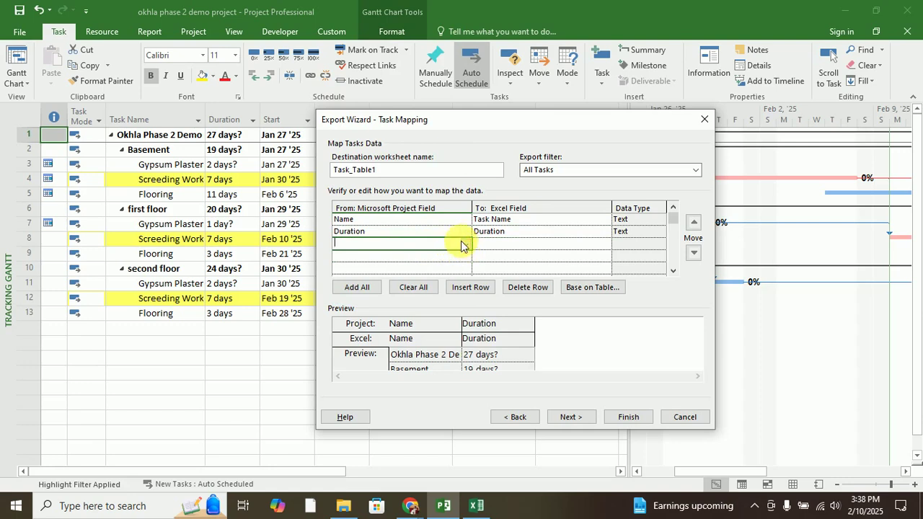
click(466, 245)
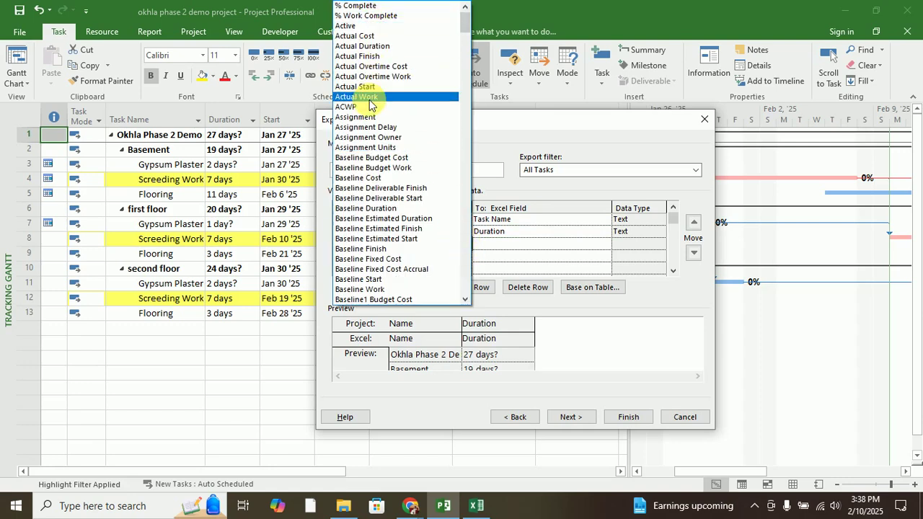
scroll(368, 101, down, 12)
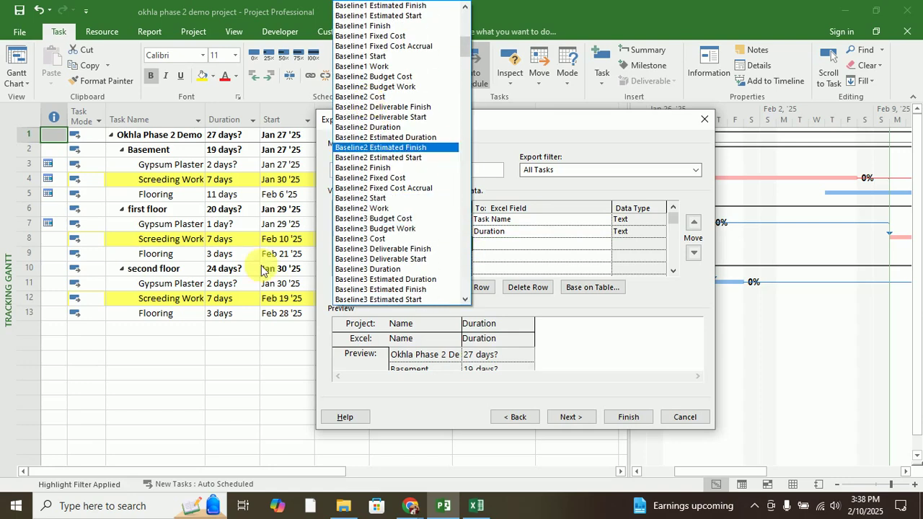
click(519, 254)
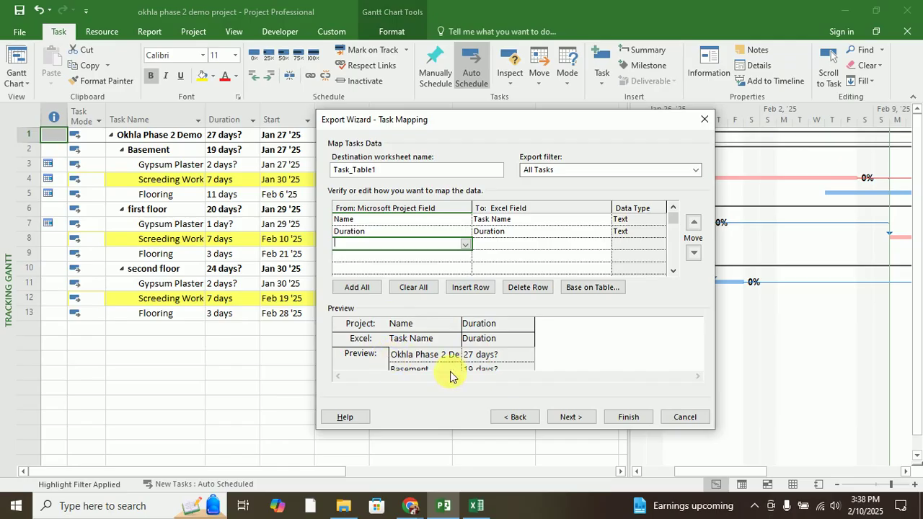
- Return to the export data format choice, select Project Excel Template and finish the export
click(512, 418)
click(512, 418)
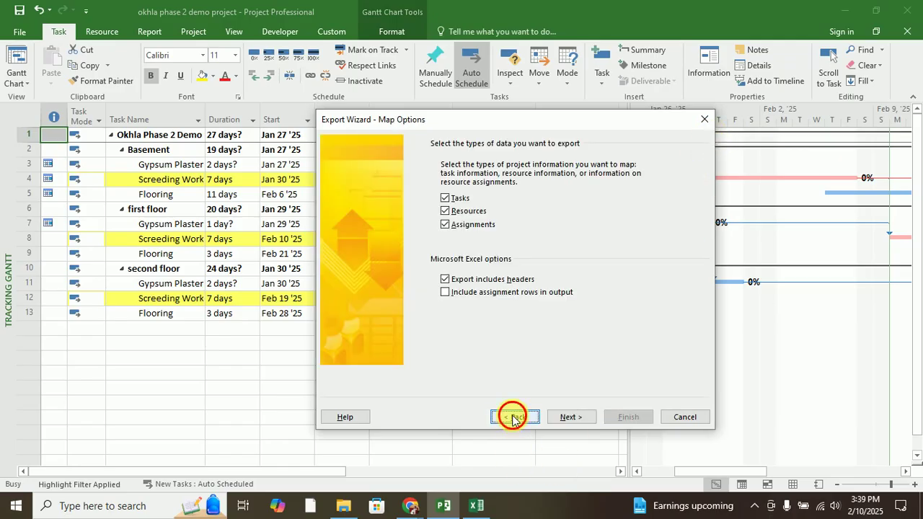
click(512, 418)
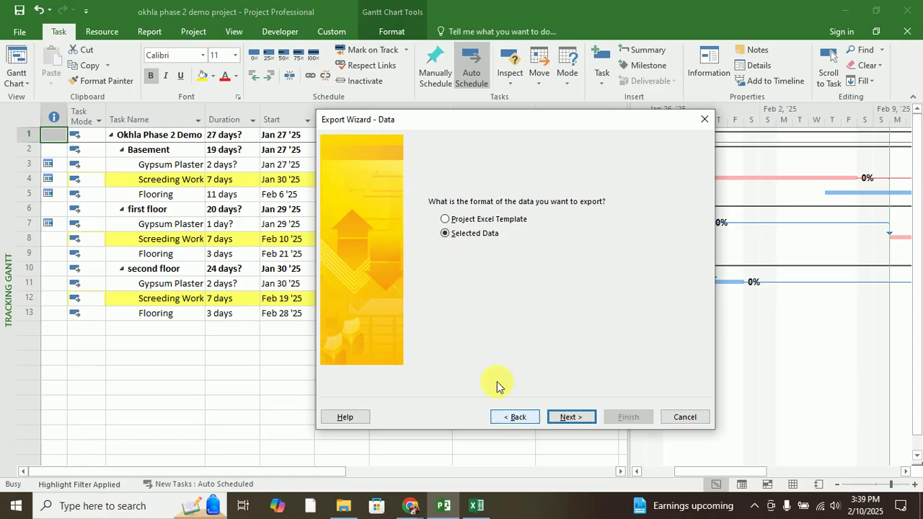
click(447, 220)
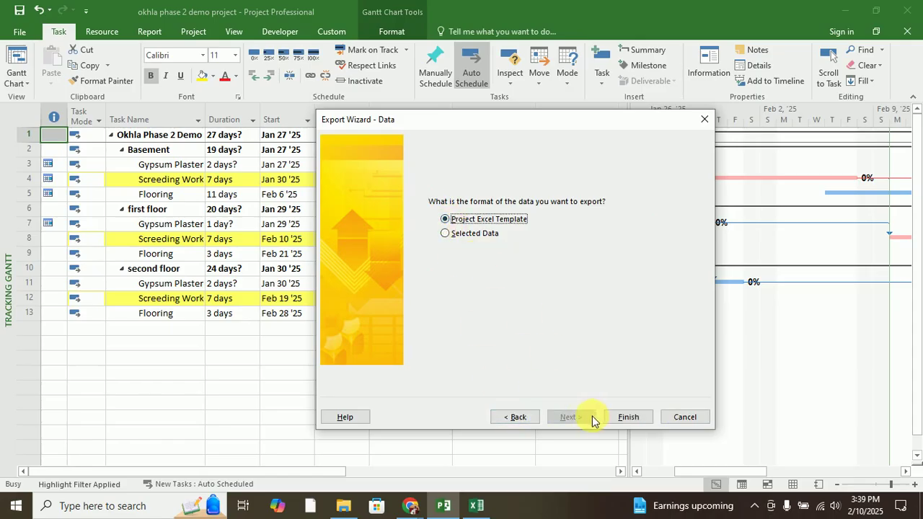
click(626, 418)
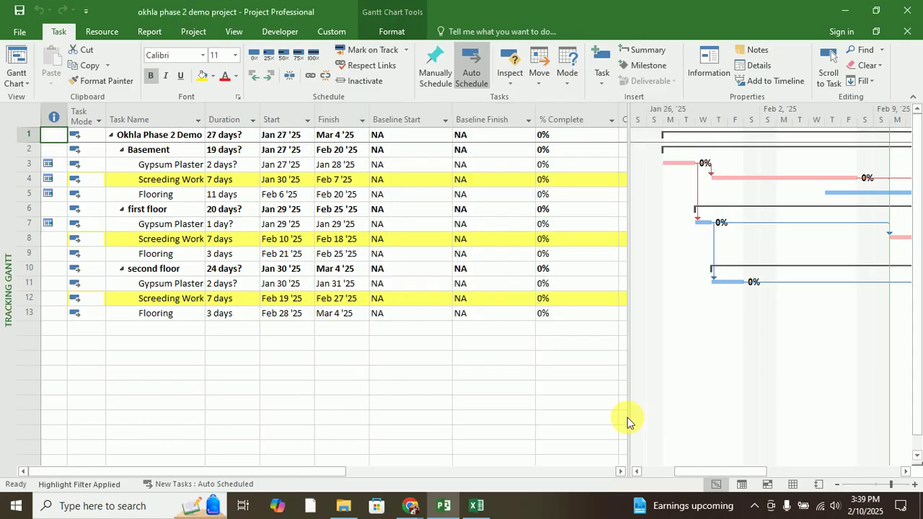
- Switch to File Explorer, open the exported okhla phase 2 demo project workbook and view its Resource_Table and Assignment_Table sheets
click(340, 507)
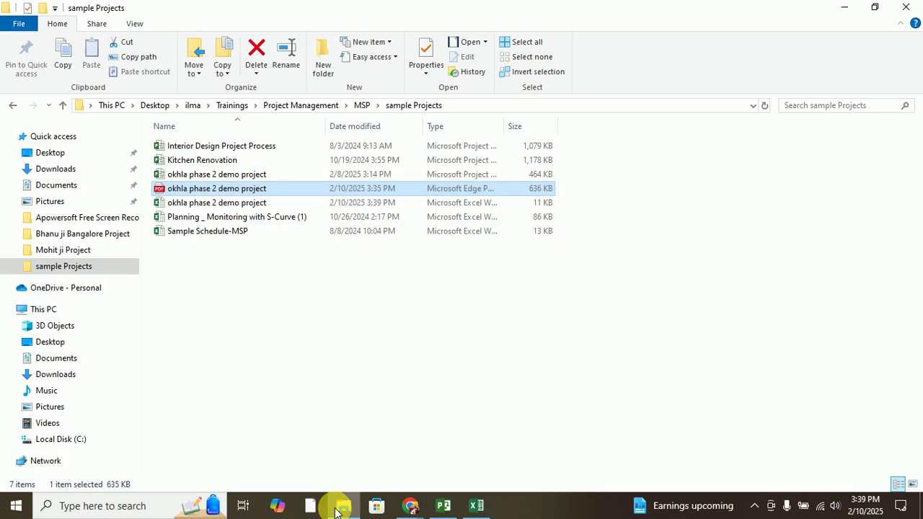
click(305, 327)
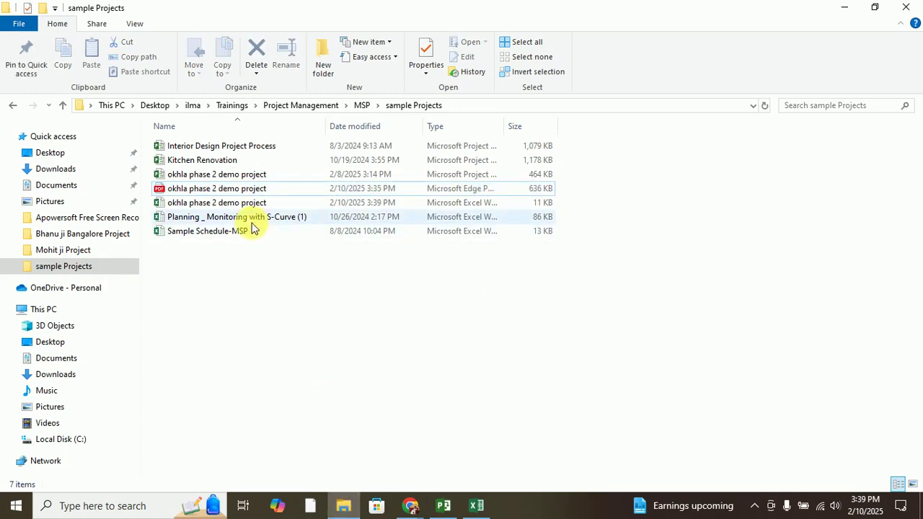
double_click(232, 204)
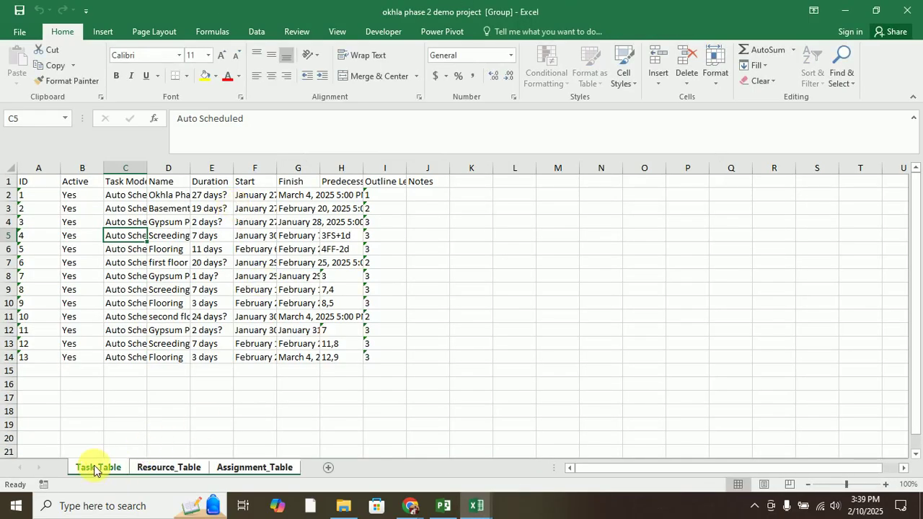
click(160, 469)
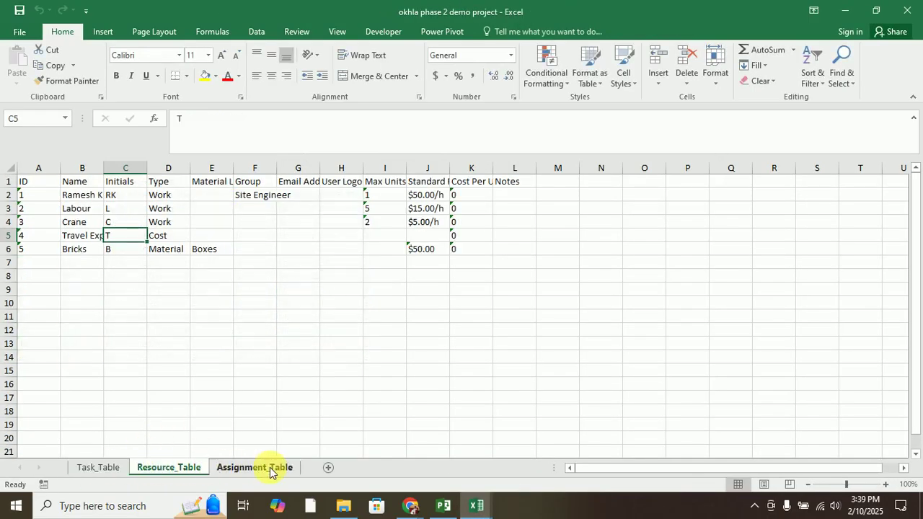
click(270, 469)
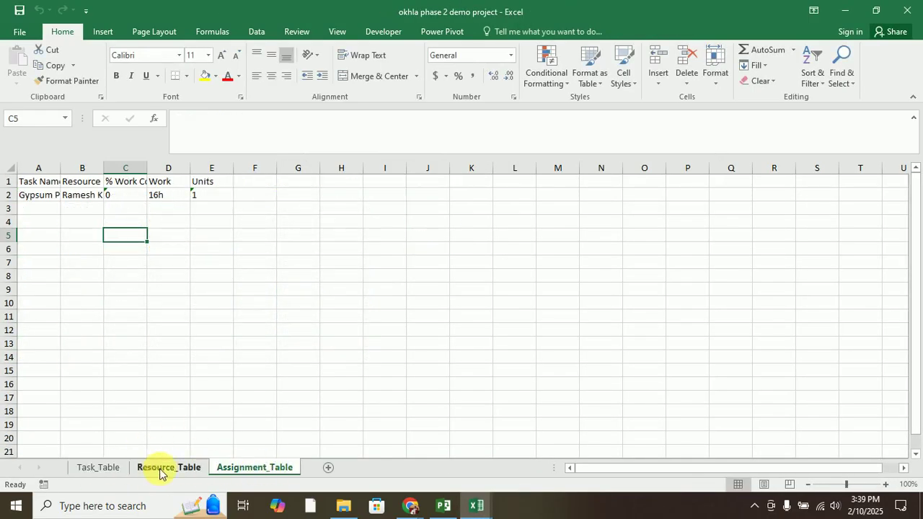
- Widen the Task Mode, Name and Outline Level columns on the Task_Table sheet
click(101, 469)
drag(154, 169, 439, 172)
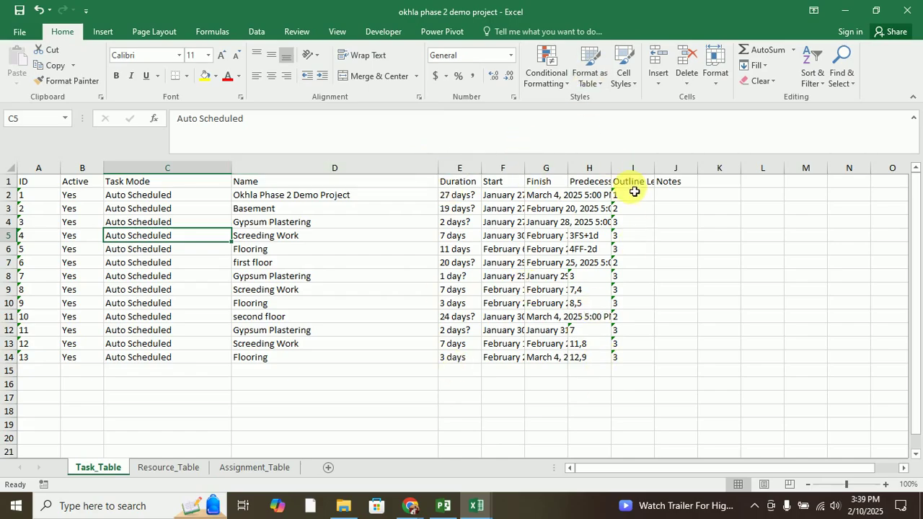
drag(659, 170, 784, 173)
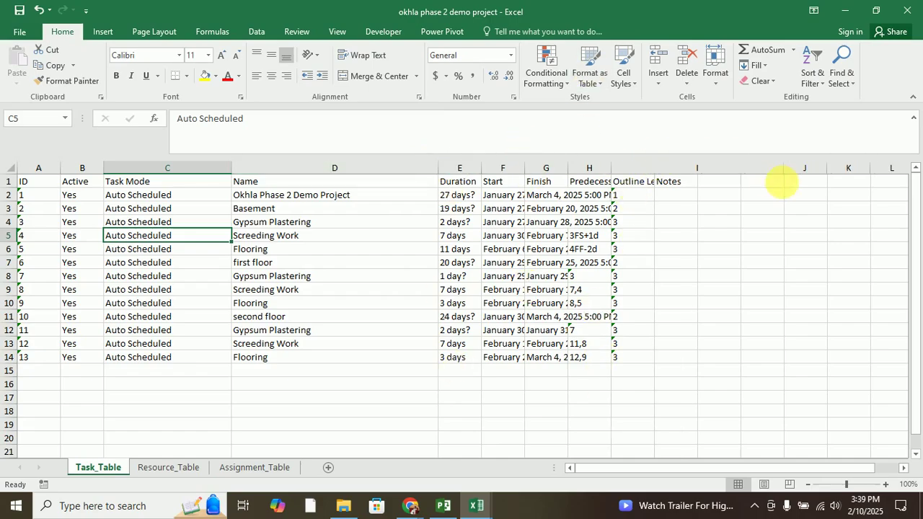
- View the Resource_Table sheet, then switch back to Project and open the project's Info page
click(170, 467)
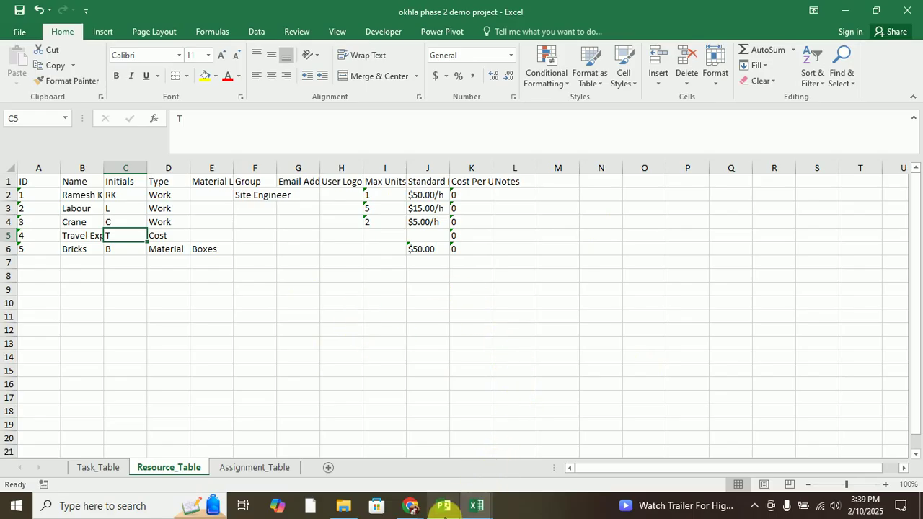
click(444, 505)
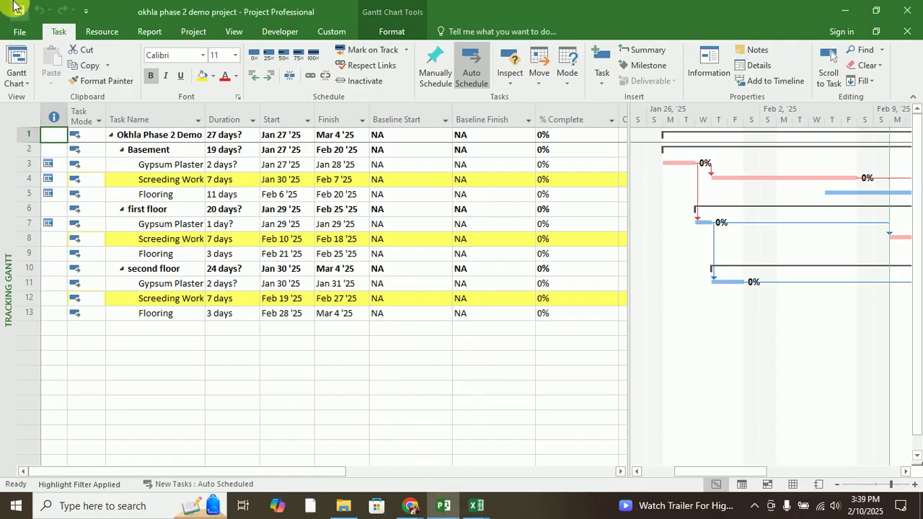
click(17, 31)
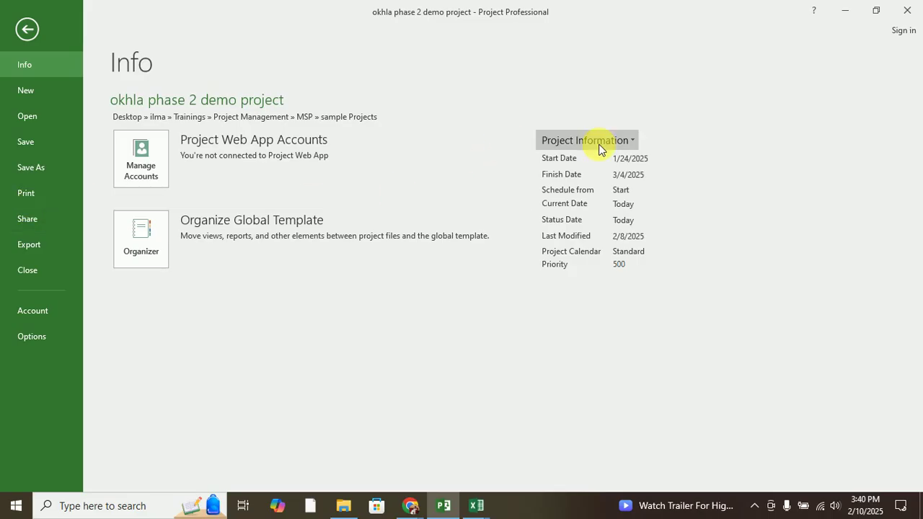
- Open the print preview of the schedule, zoom in on the first page and look through its pages
click(21, 196)
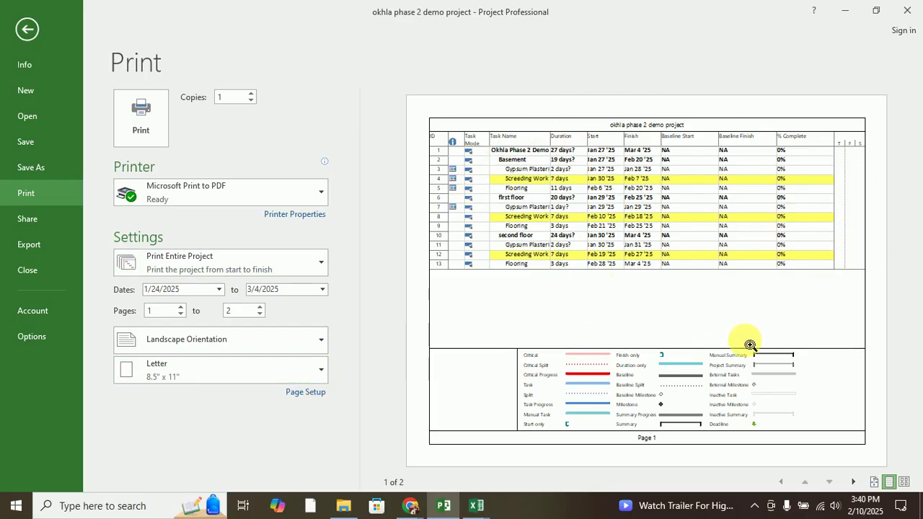
click(649, 323)
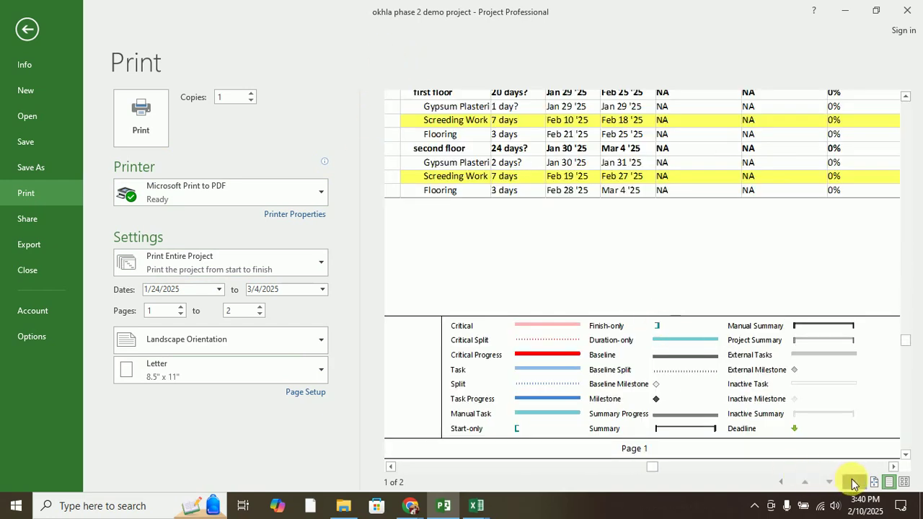
click(853, 482)
click(780, 482)
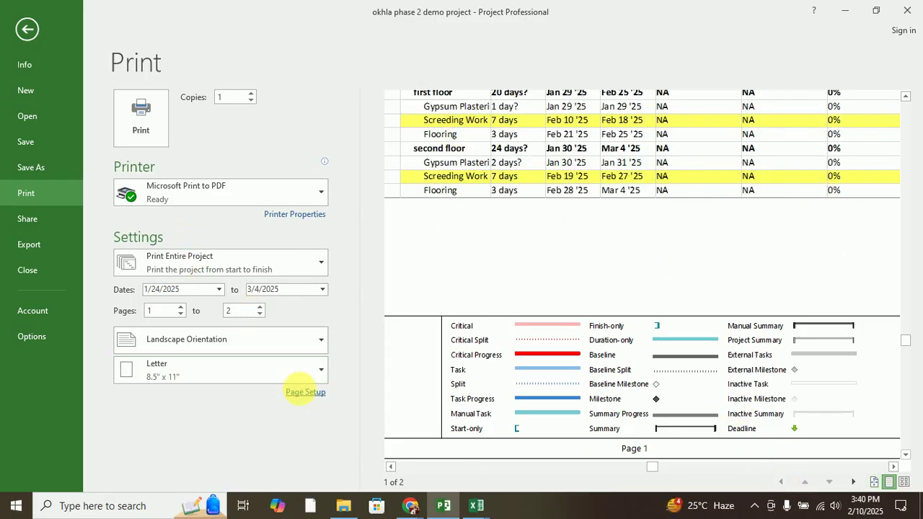
- Scale the printout to 80% of normal size and preview both pages side by side
click(302, 393)
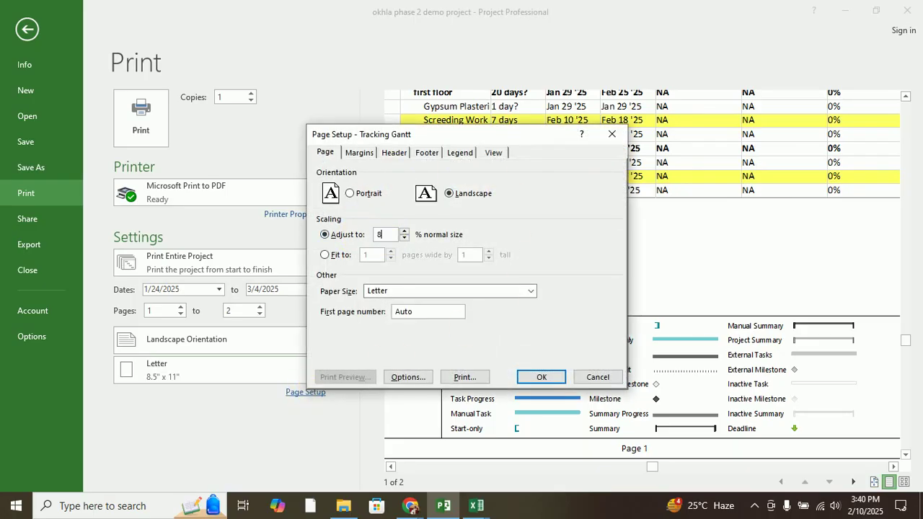
click(535, 378)
scroll(670, 324, up, 6)
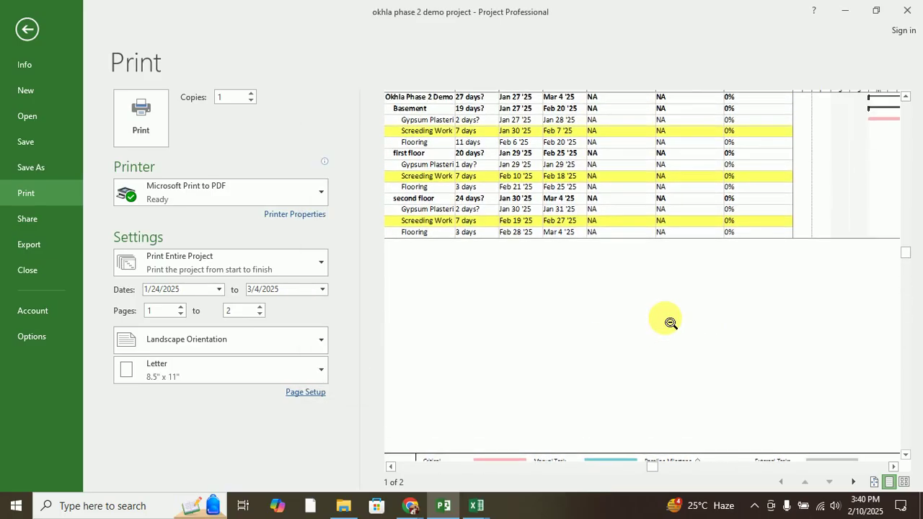
scroll(667, 324, up, 3)
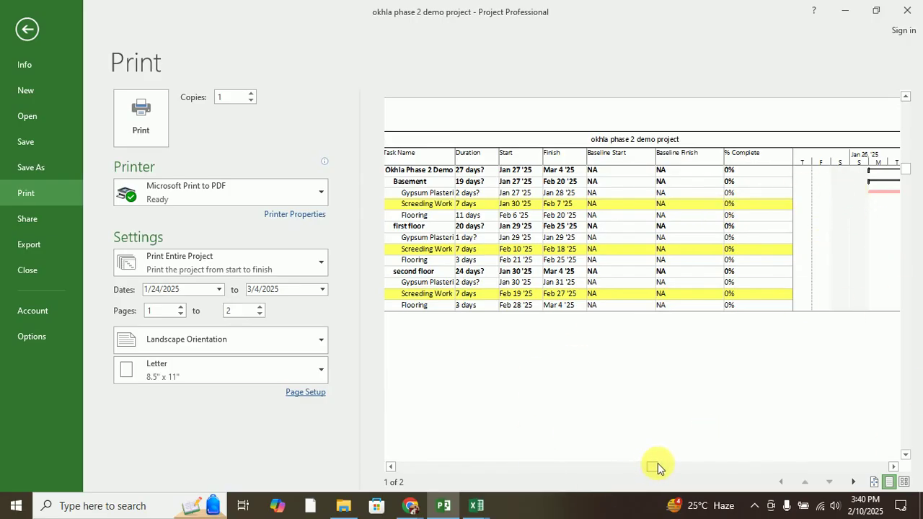
drag(657, 469, 862, 468)
click(905, 482)
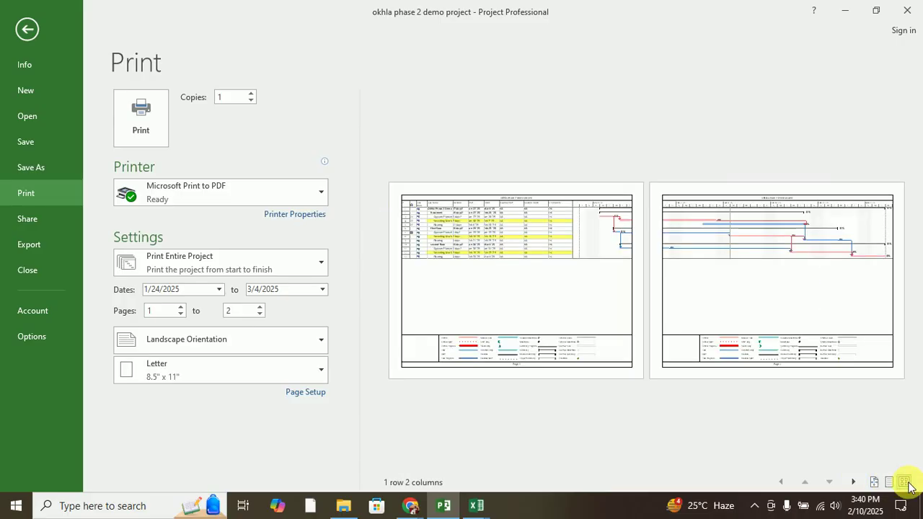
- Set the print paper size to A4 and fit the schedule to 1 page wide by 1 tall
click(303, 392)
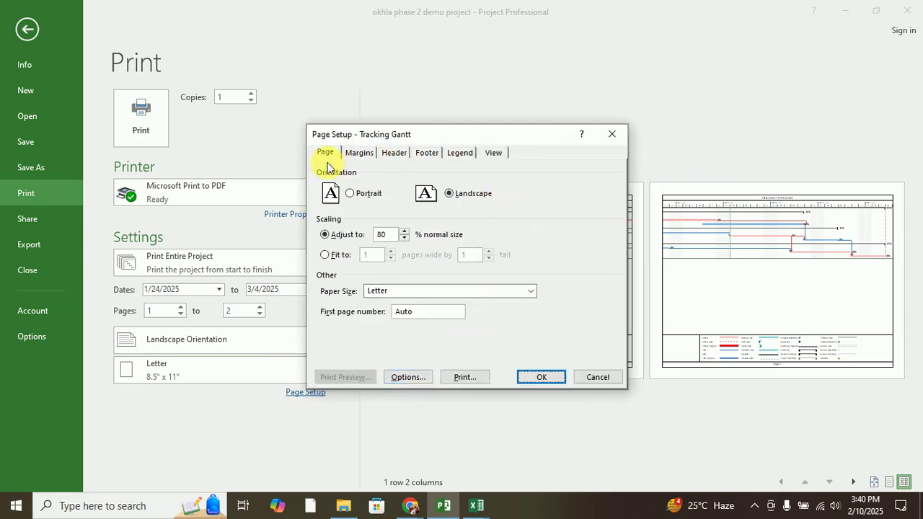
click(531, 291)
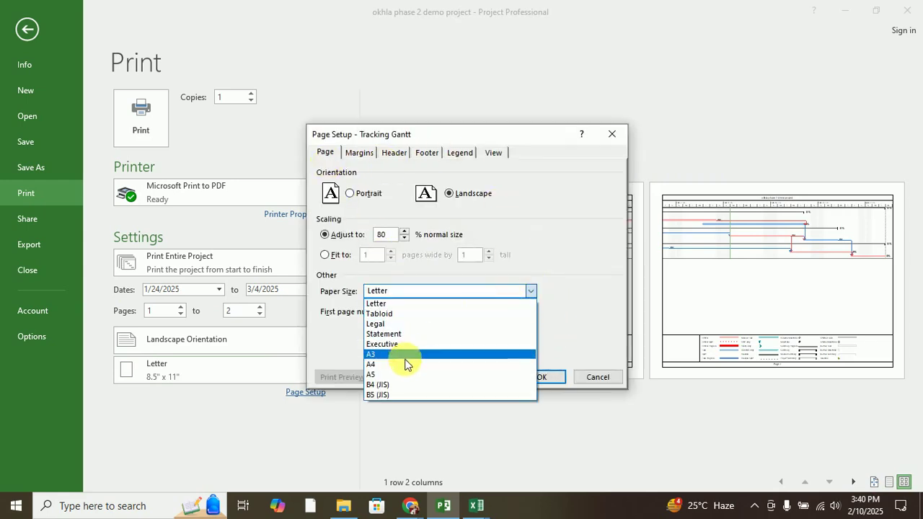
click(404, 365)
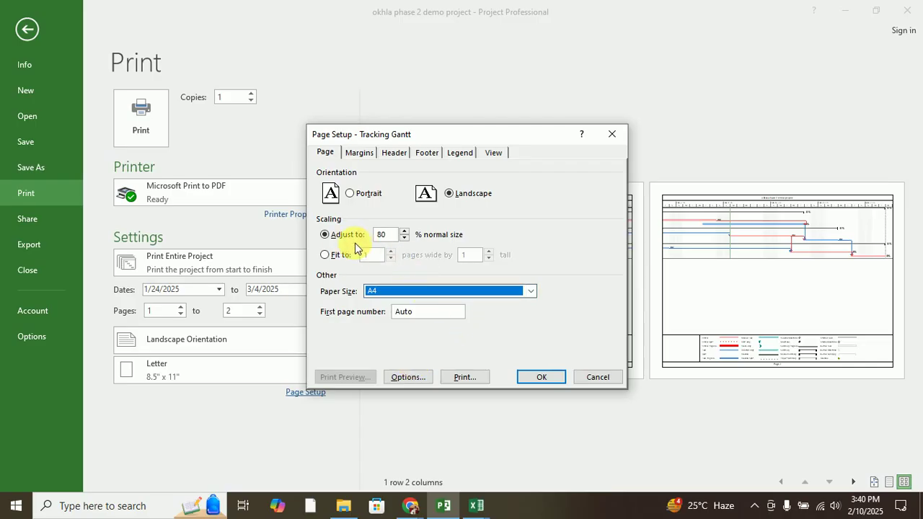
click(326, 255)
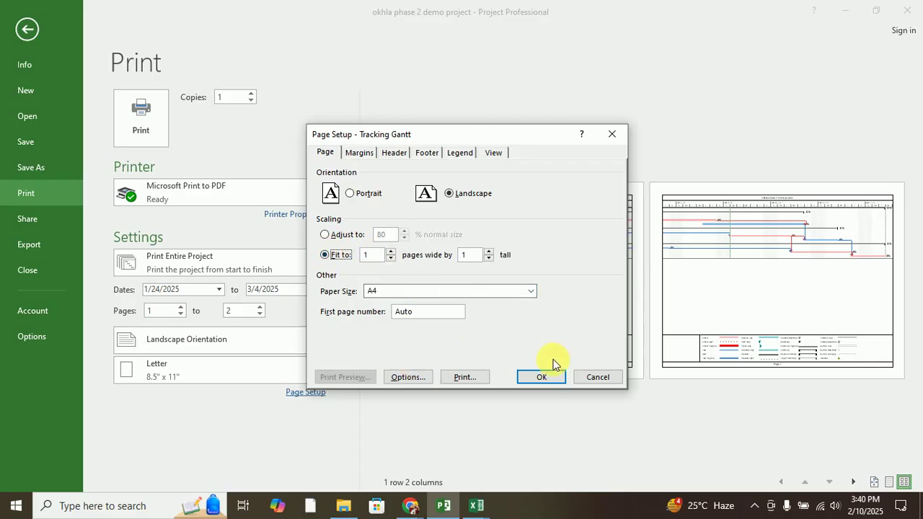
click(542, 377)
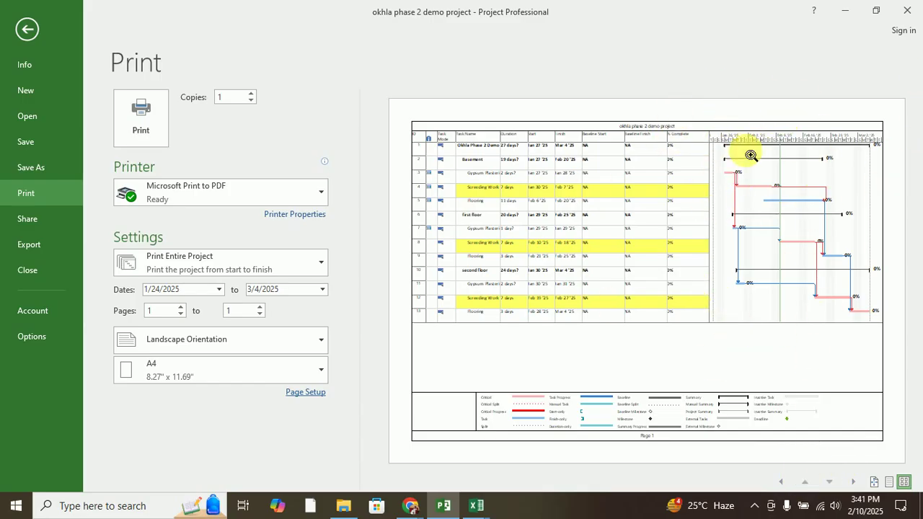
- Open the header settings in the page setup and review the left and center header sections
click(305, 394)
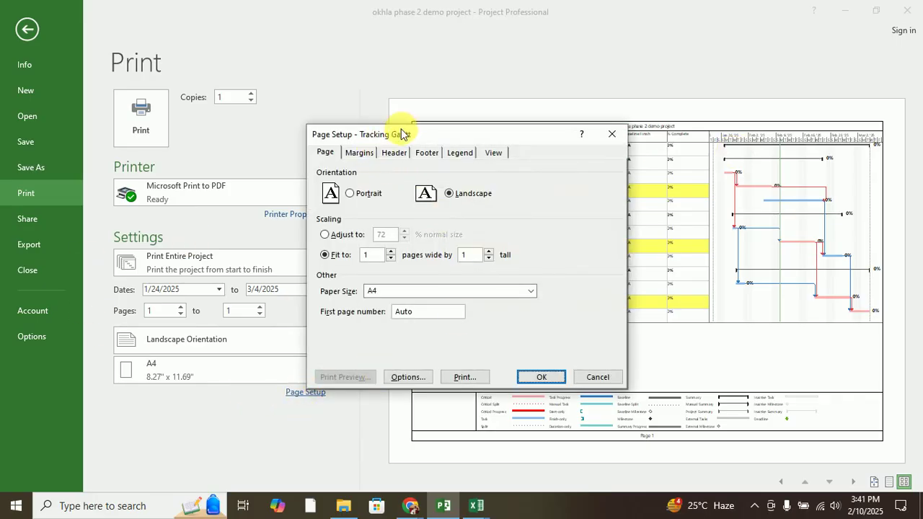
drag(401, 130, 403, 162)
click(394, 183)
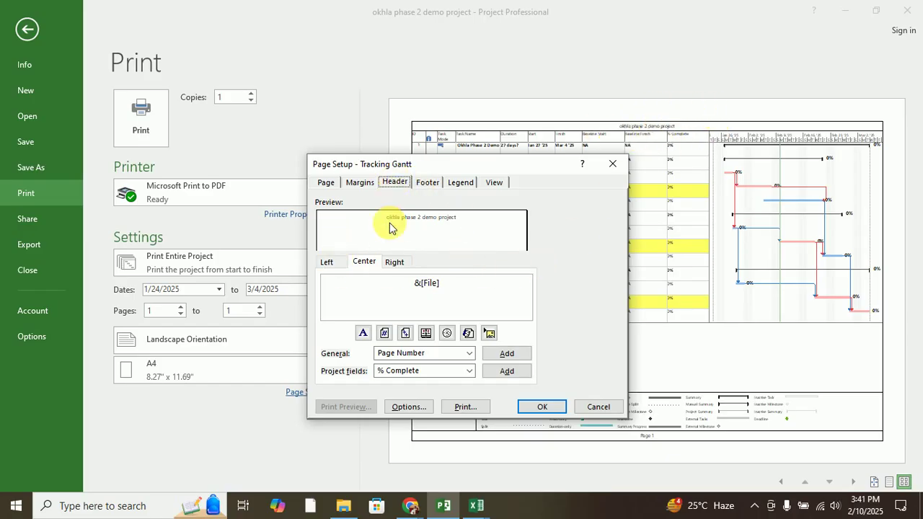
click(327, 262)
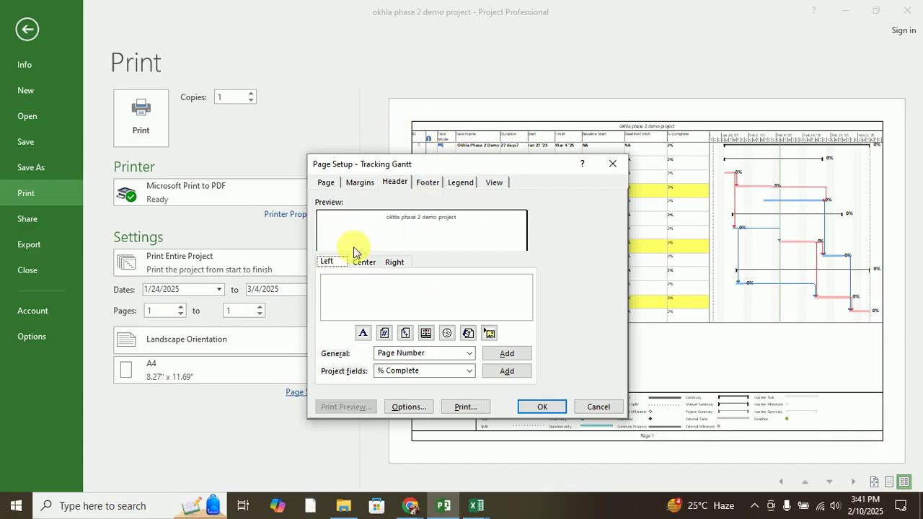
click(413, 293)
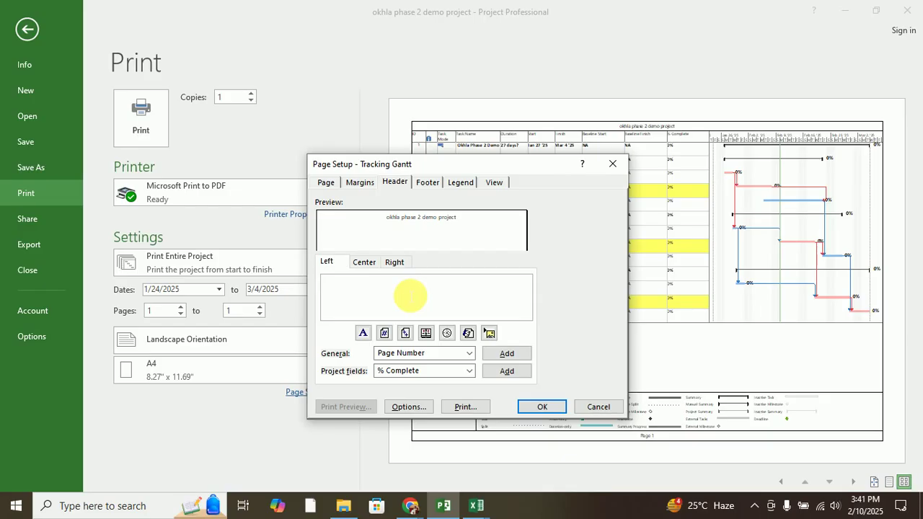
click(369, 263)
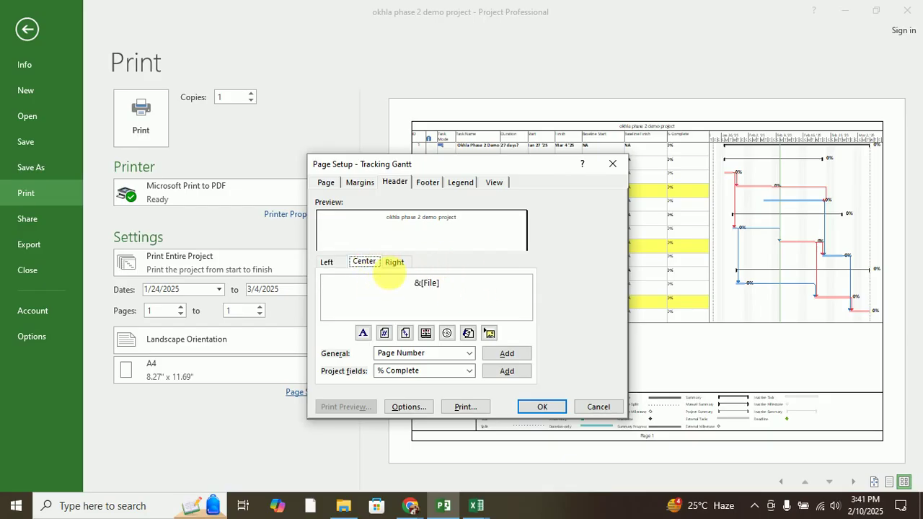
- Add the Scheduled Start project field to the right section of the header
click(393, 265)
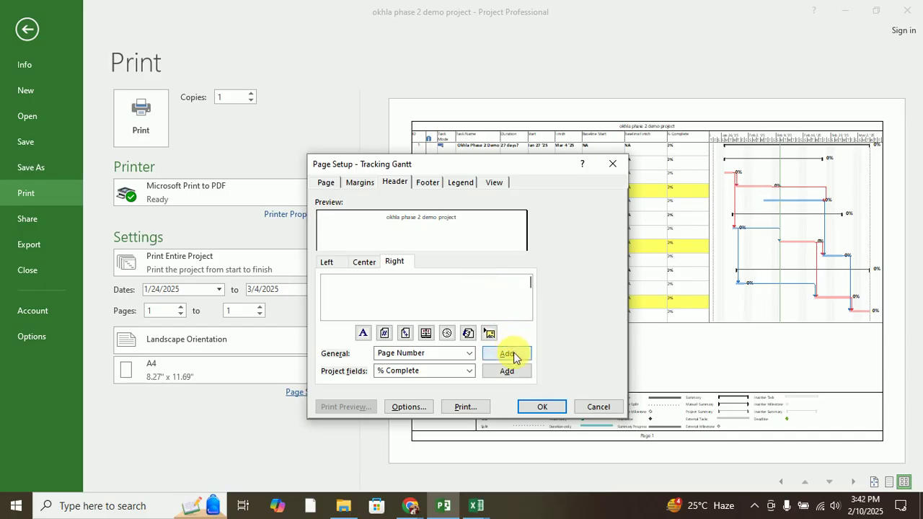
click(470, 372)
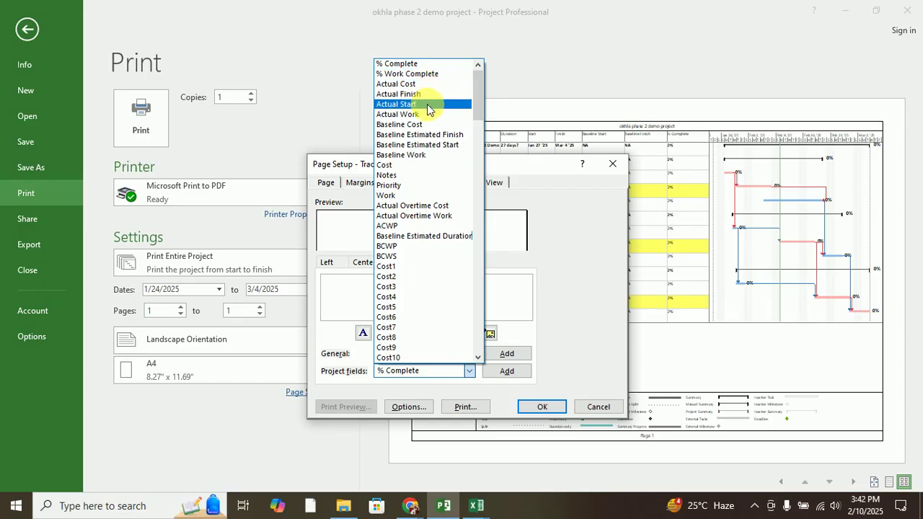
scroll(435, 286, down, 2)
scroll(435, 286, down, 18)
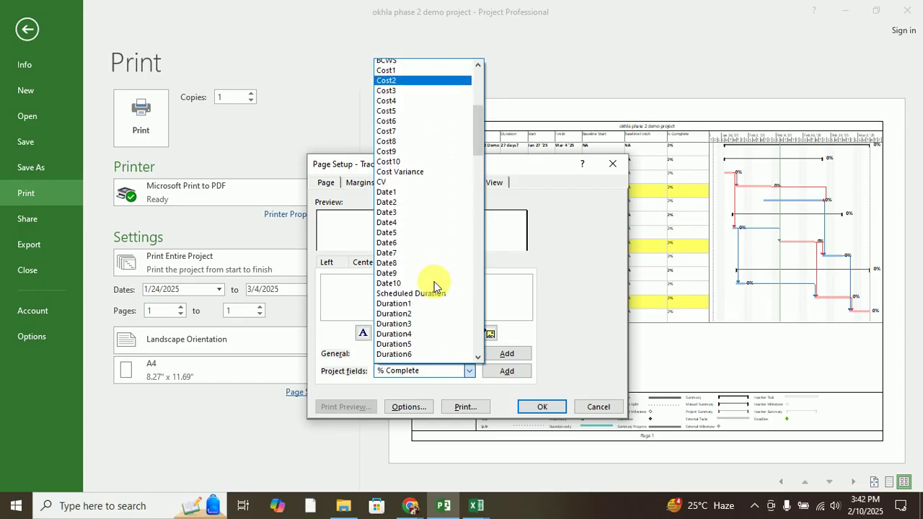
scroll(435, 286, down, 12)
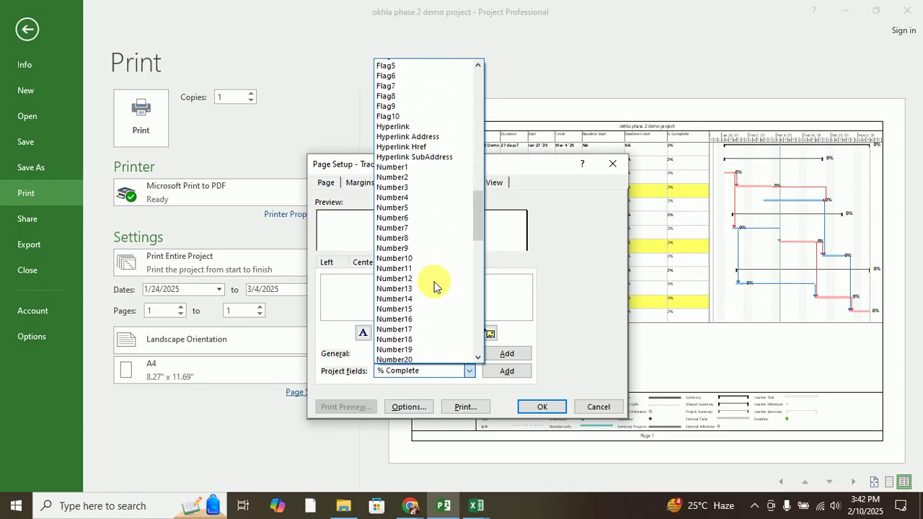
scroll(435, 286, down, 1)
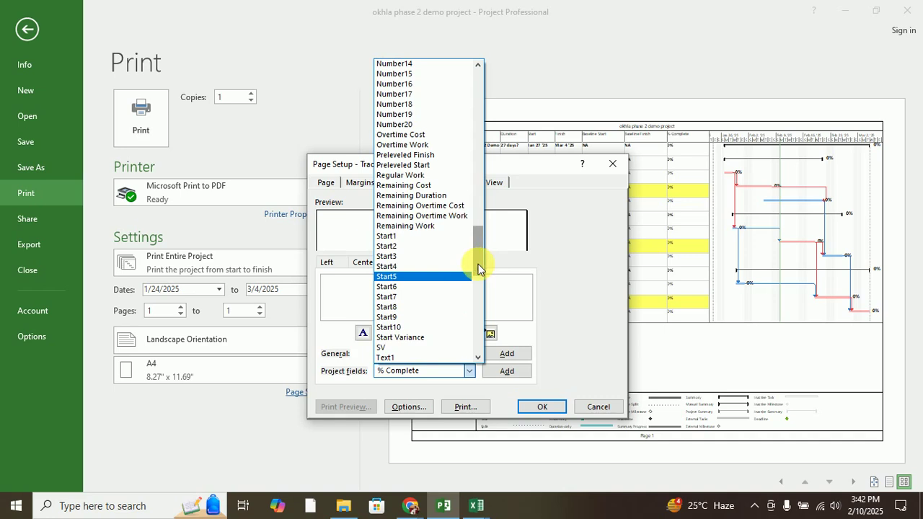
drag(478, 264, 480, 94)
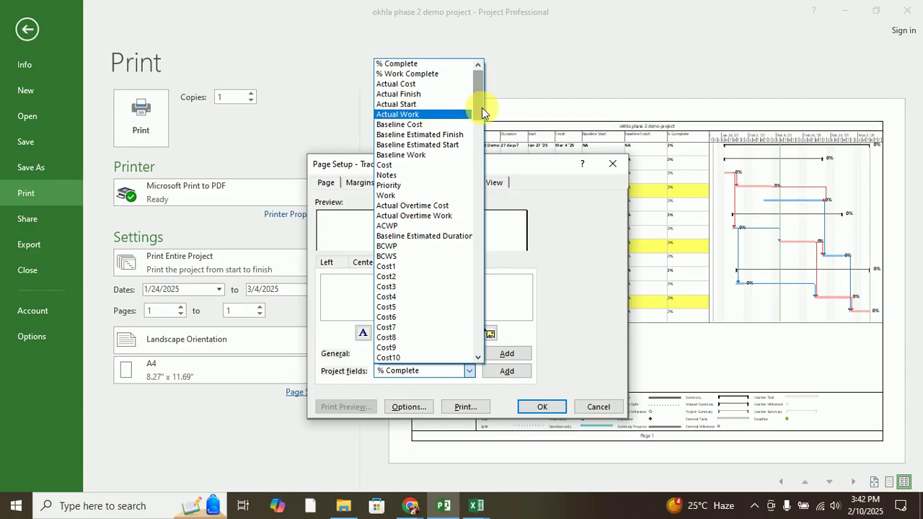
scroll(482, 119, down, 3)
drag(481, 130, 480, 355)
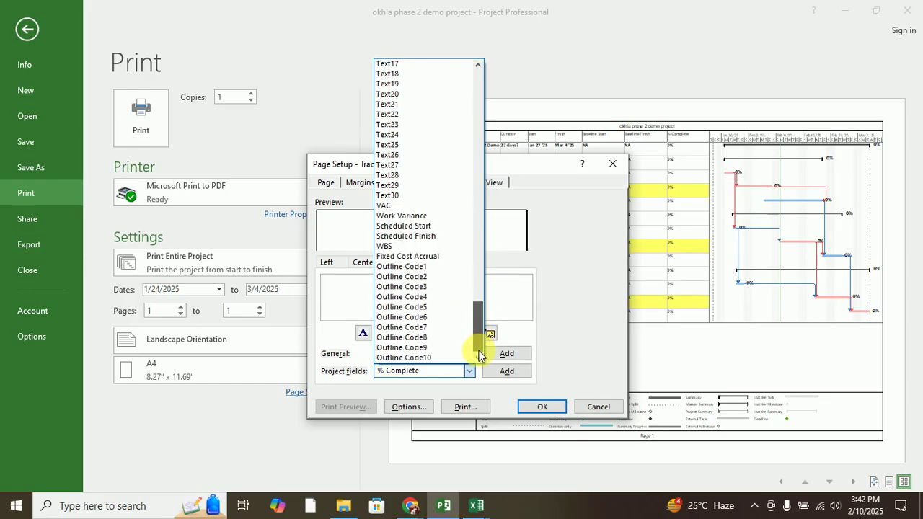
click(425, 227)
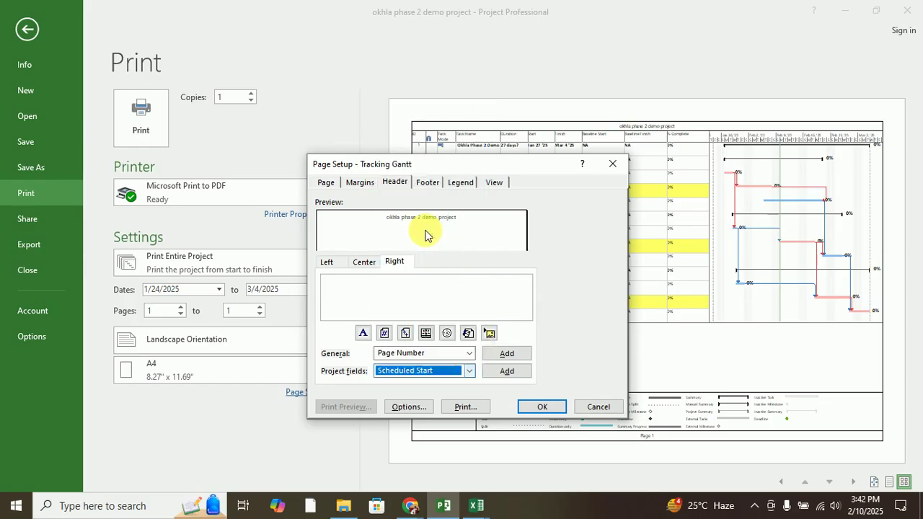
click(517, 377)
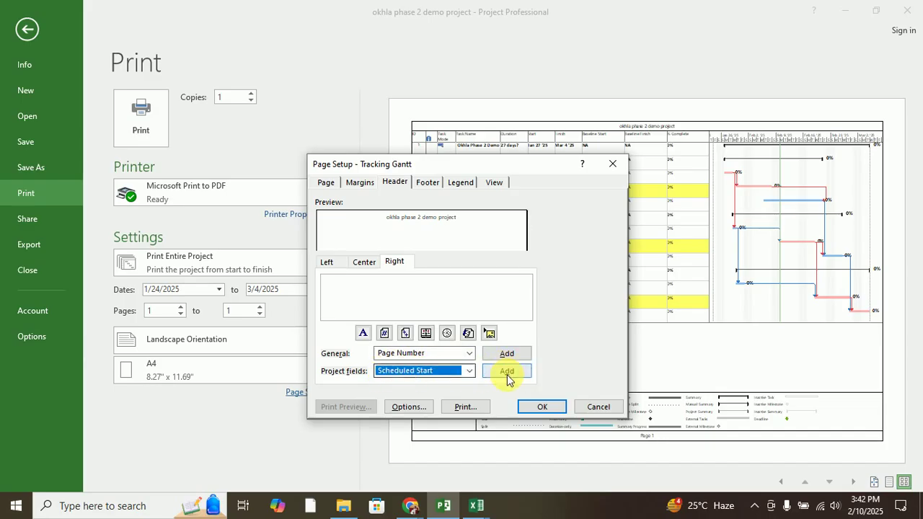
click(507, 375)
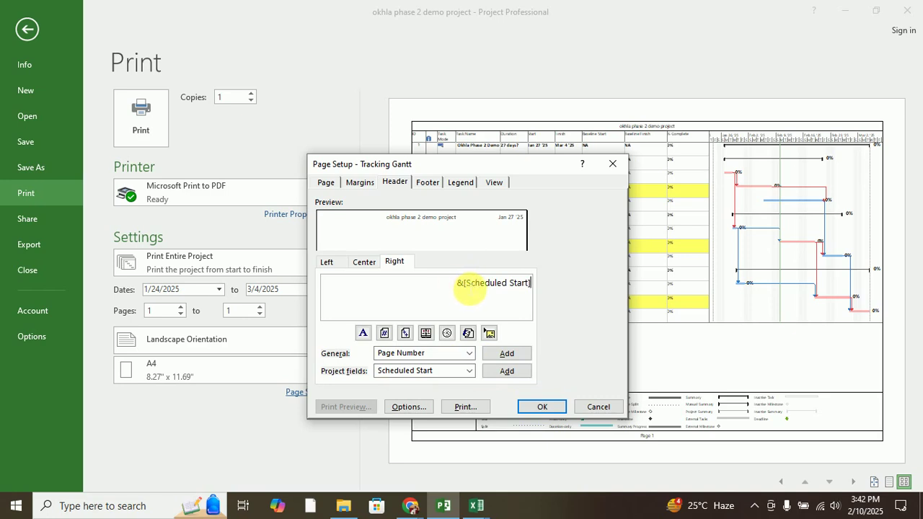
- Insert the label "Start : " in front of the Scheduled Start field in the right header section
drag(464, 283, 532, 287)
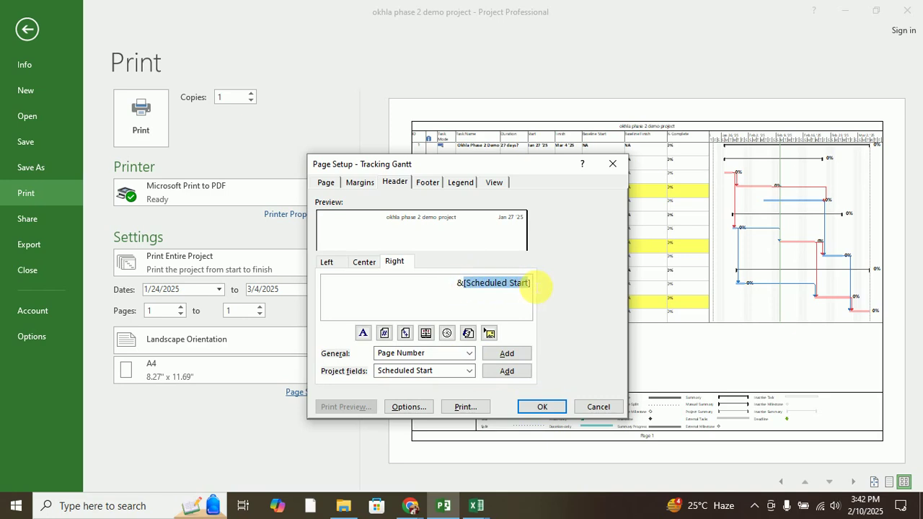
drag(455, 282, 538, 287)
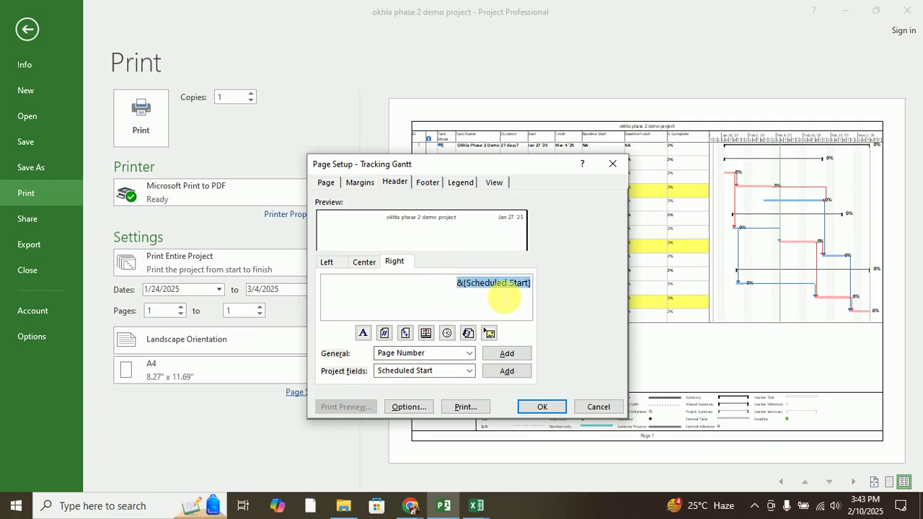
click(444, 295)
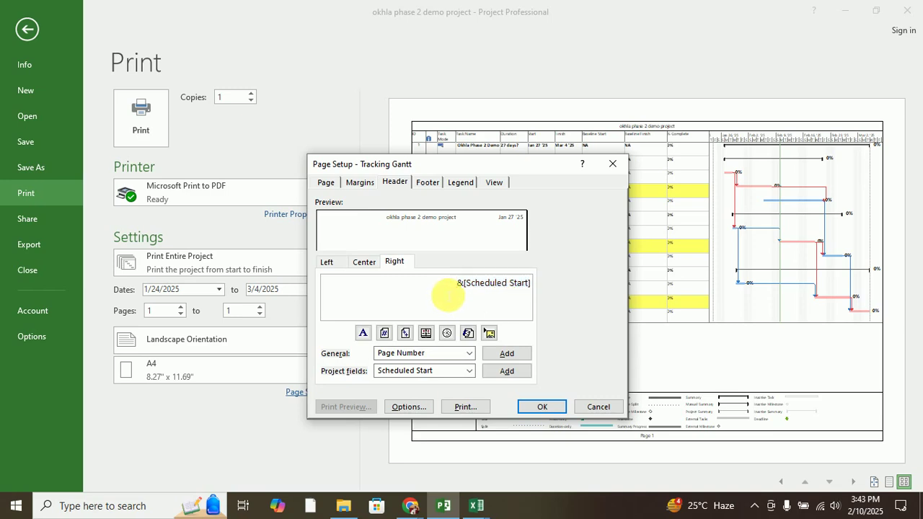
text(St)
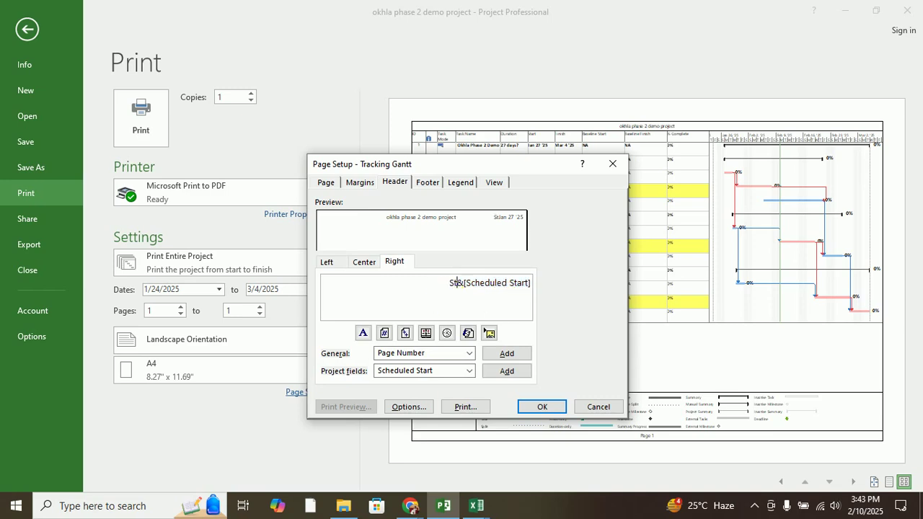
text(art :)
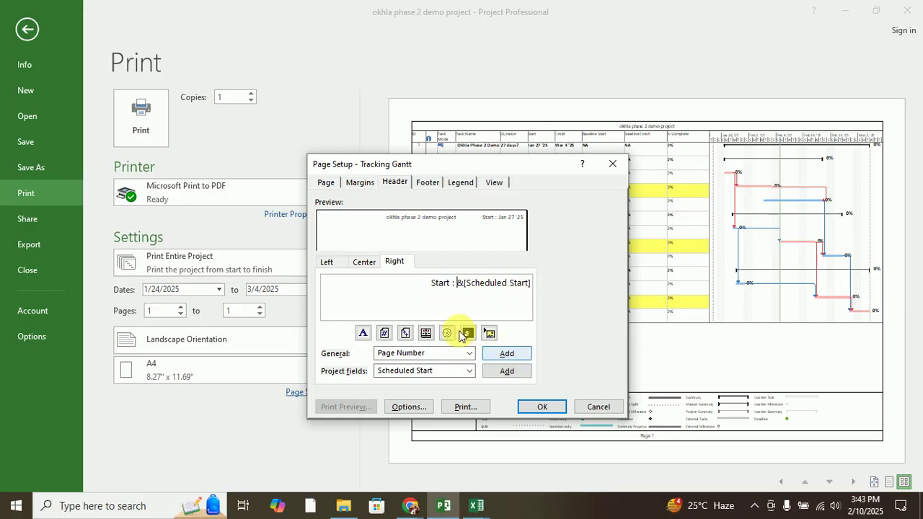
- Move the &[File] field from the center section of the header to the left section
click(363, 263)
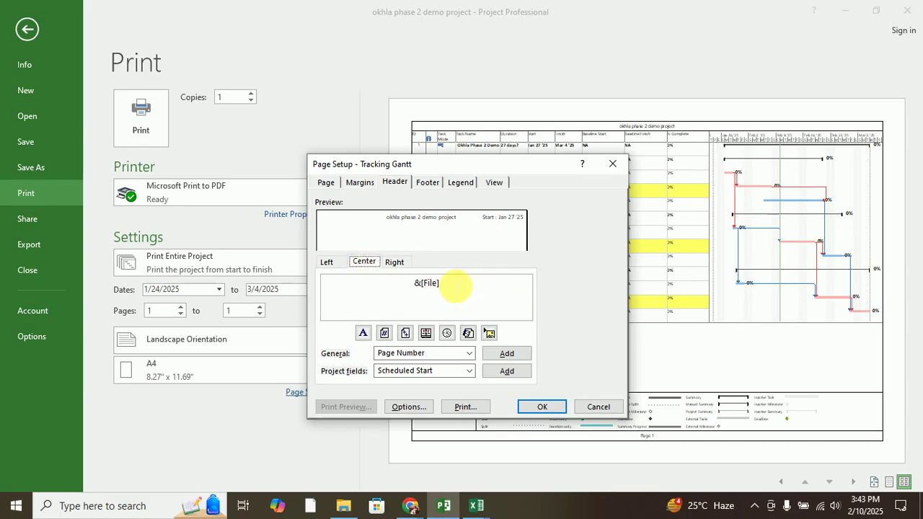
drag(454, 285, 339, 287)
key(ctrl+c)
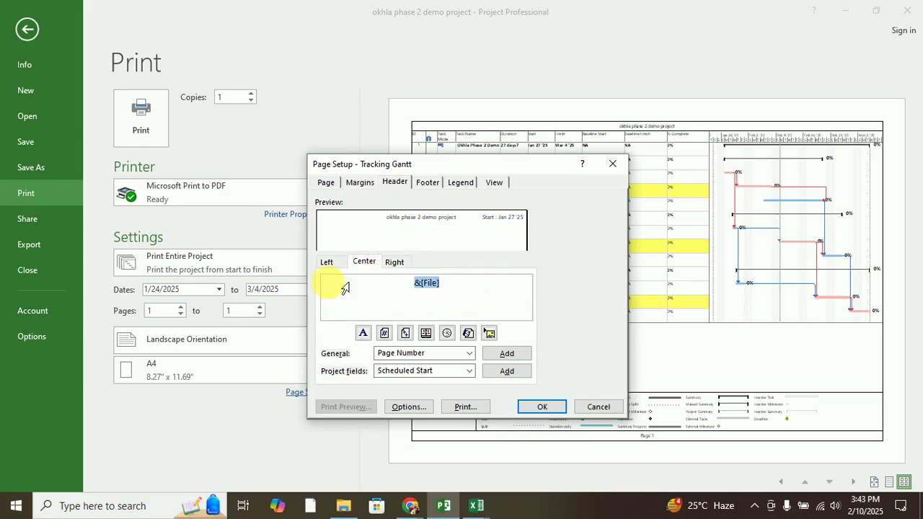
key(Delete)
click(327, 262)
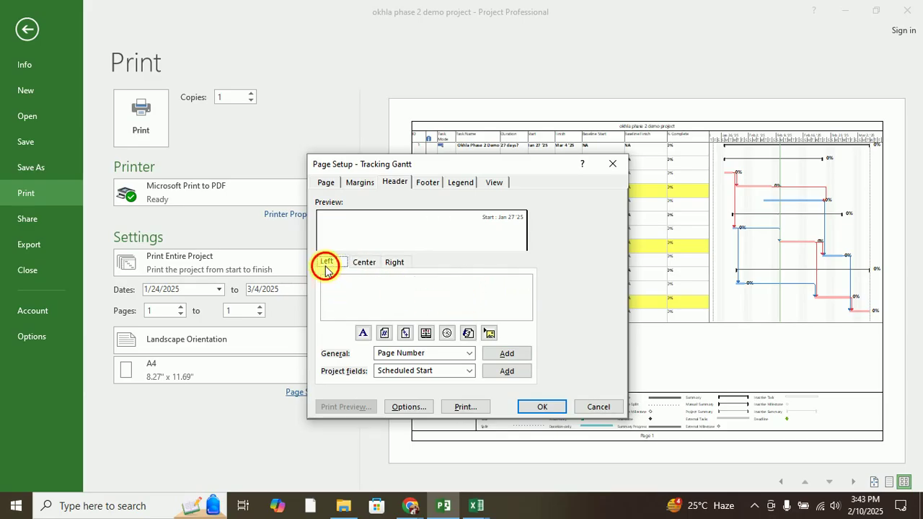
click(358, 291)
key(ctrl+v)
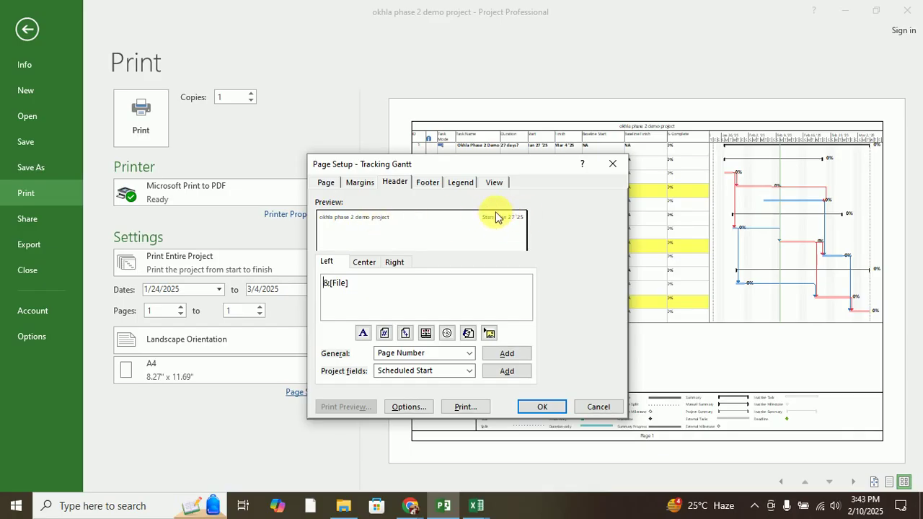
- Add a second line to the right header section with the label "Finish:" followed by the Scheduled Finish project field
click(394, 262)
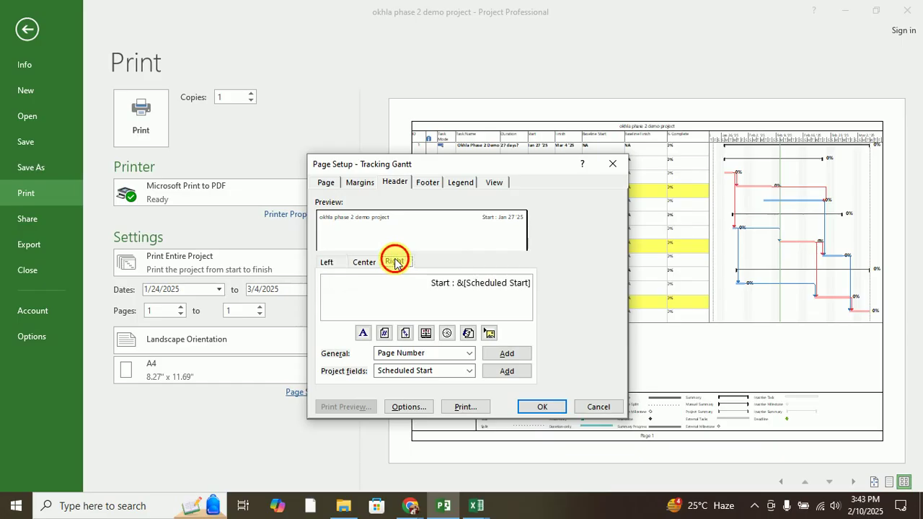
click(531, 288)
key(Return)
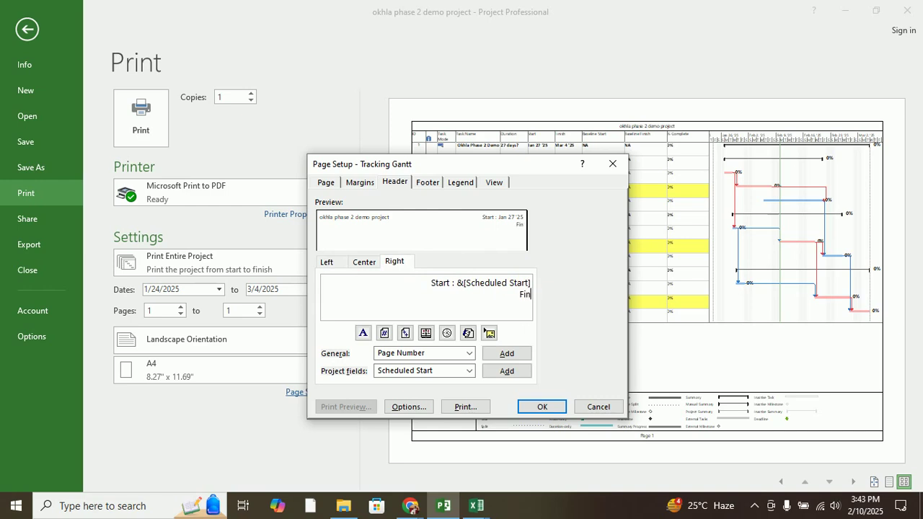
text(Finish:)
click(469, 371)
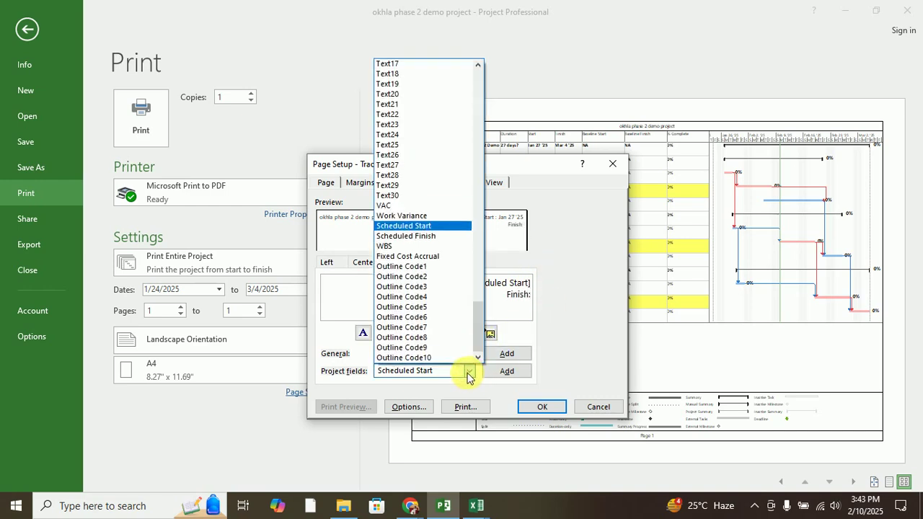
click(429, 236)
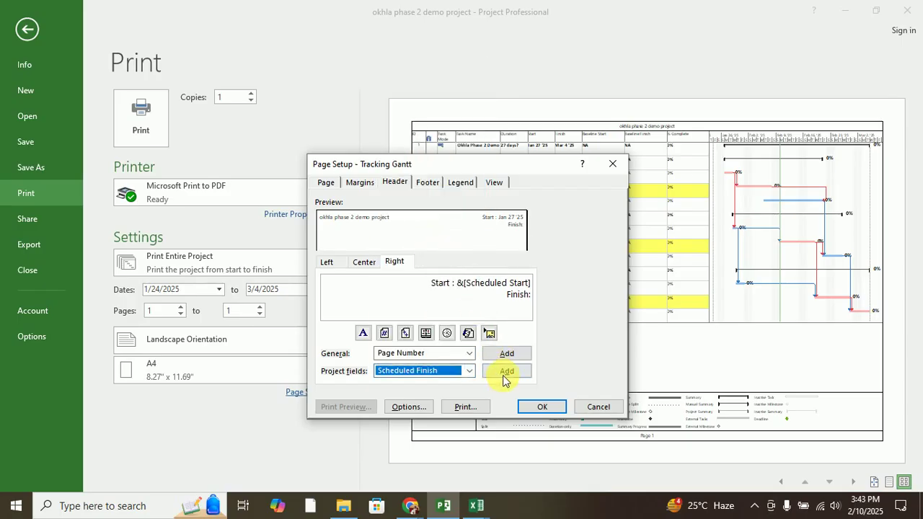
click(505, 373)
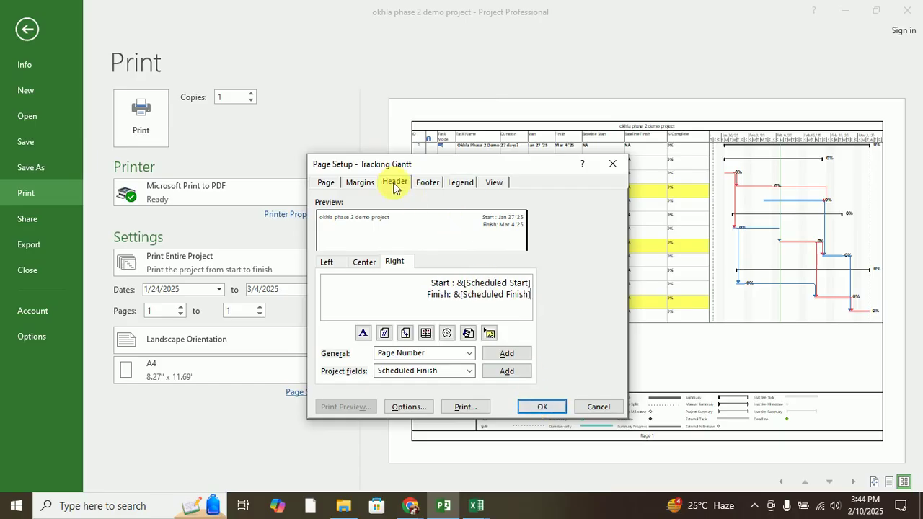
click(424, 183)
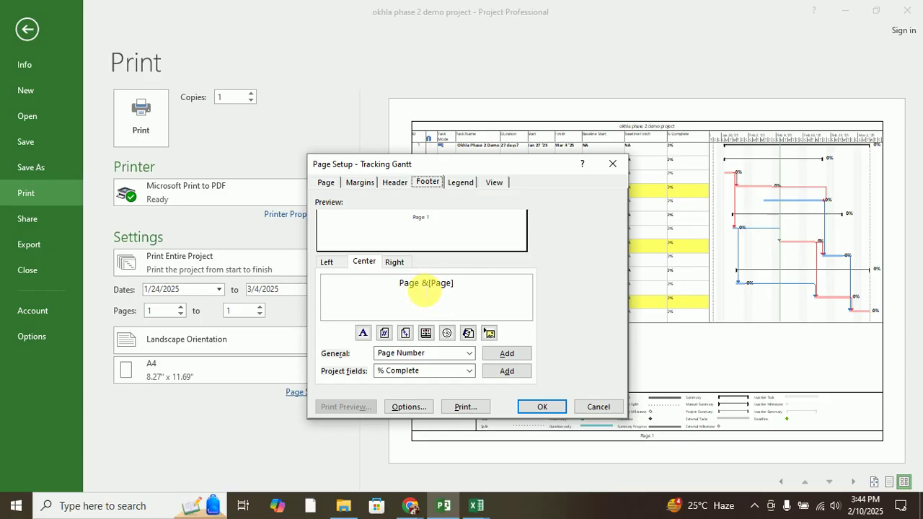
click(427, 286)
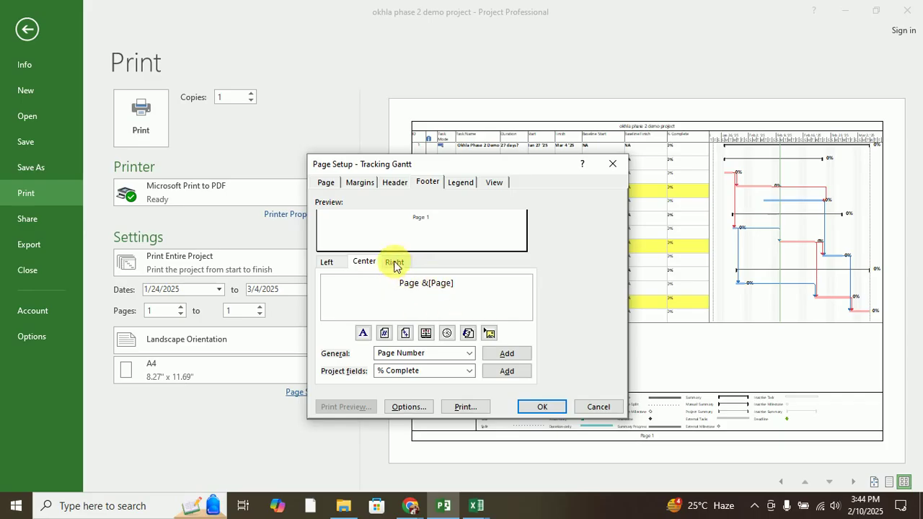
click(394, 263)
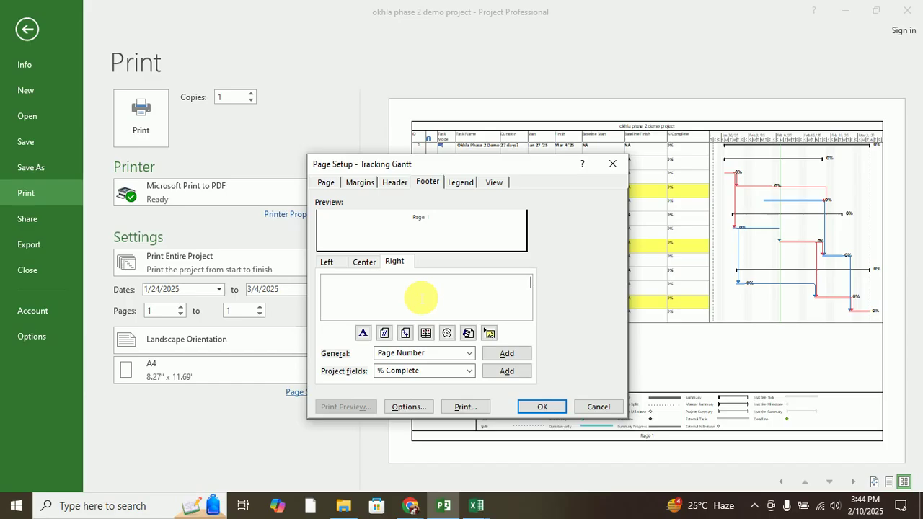
text(@)
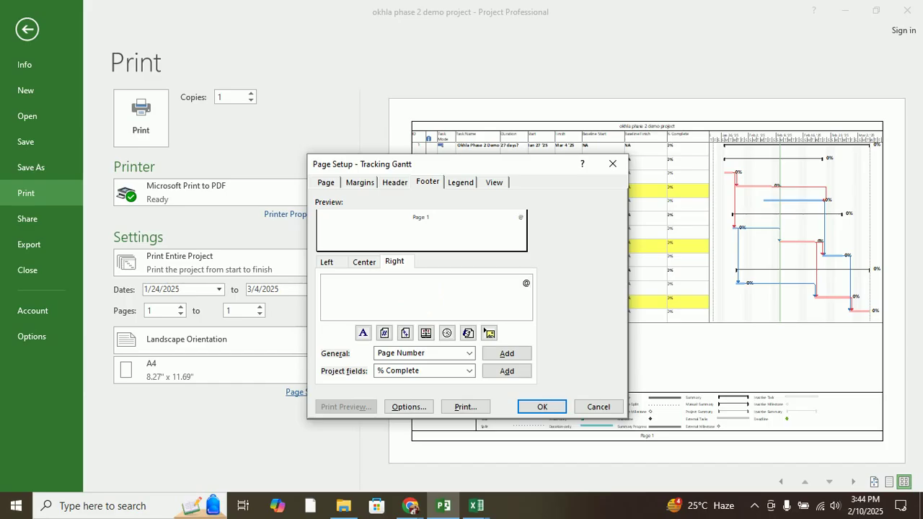
text(Arari Interiors)
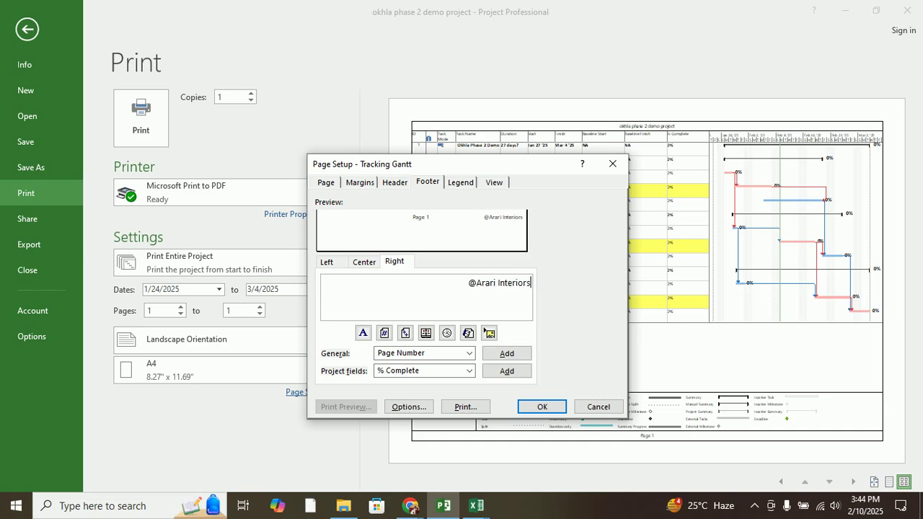
text( Pvt)
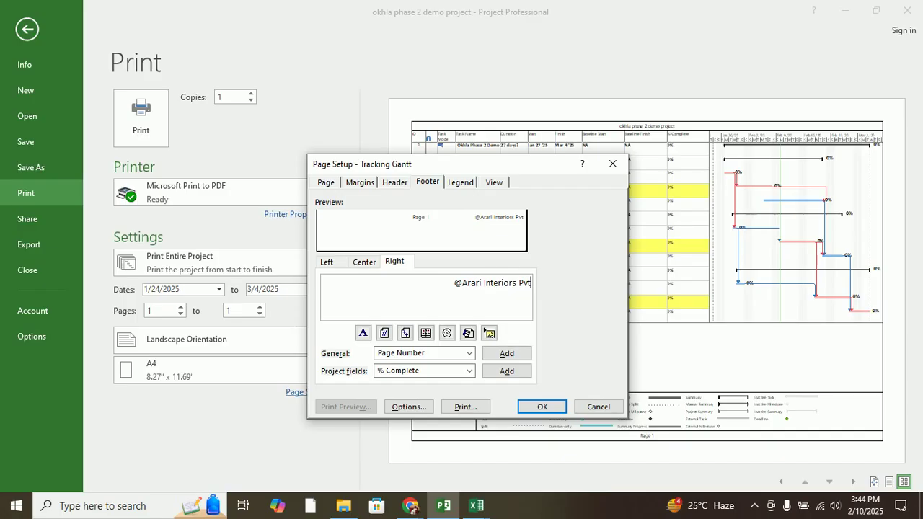
text( Ltd)
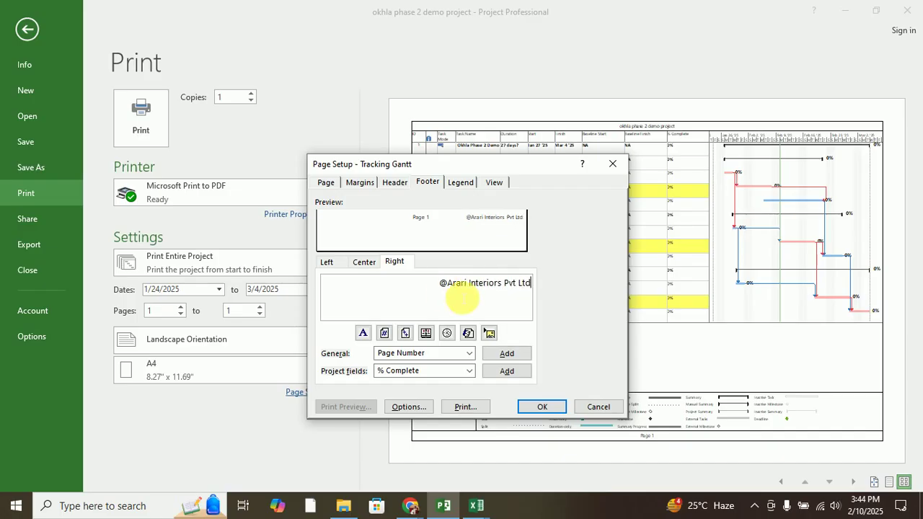
double_click(509, 282)
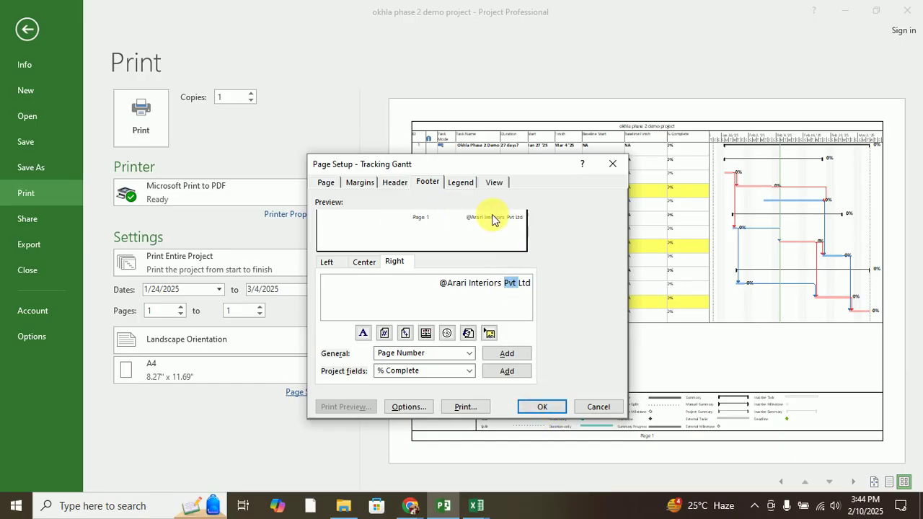
- Examine the legend's left, center and right sections and the font settings for its labels
click(462, 184)
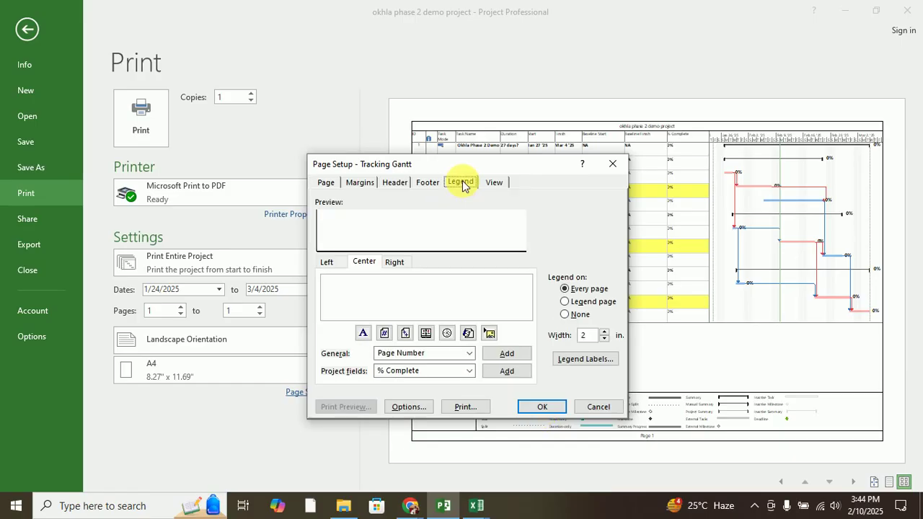
click(329, 265)
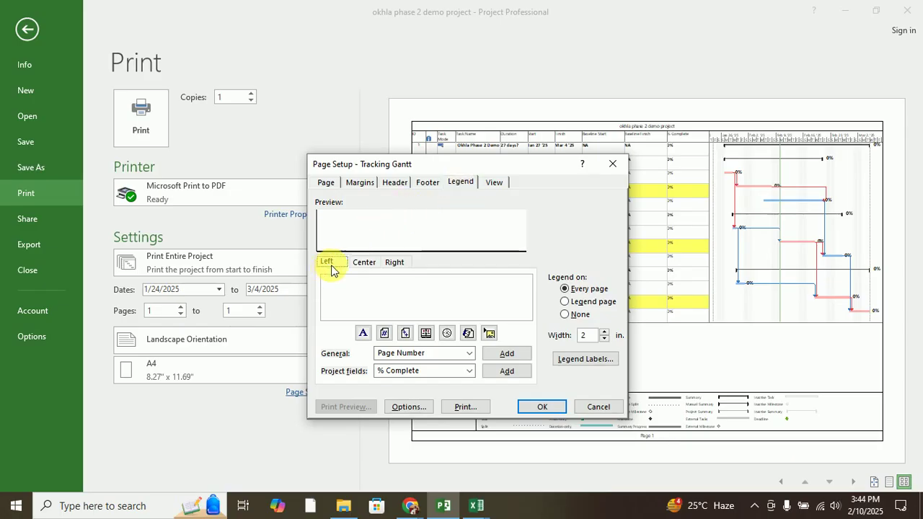
click(372, 265)
click(397, 264)
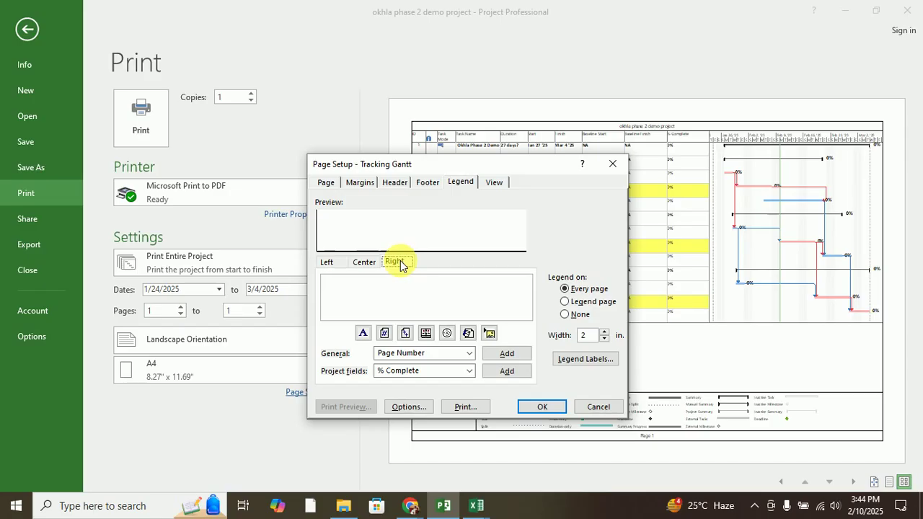
click(590, 359)
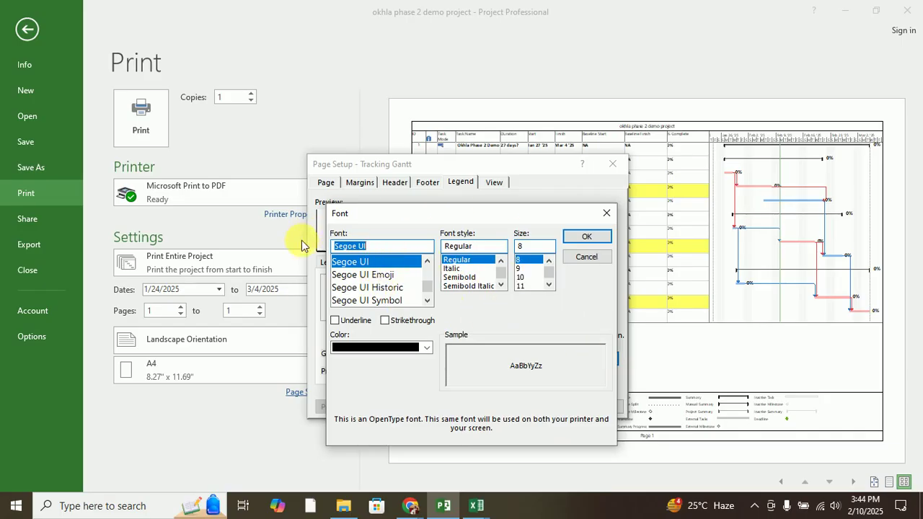
drag(401, 220, 619, 139)
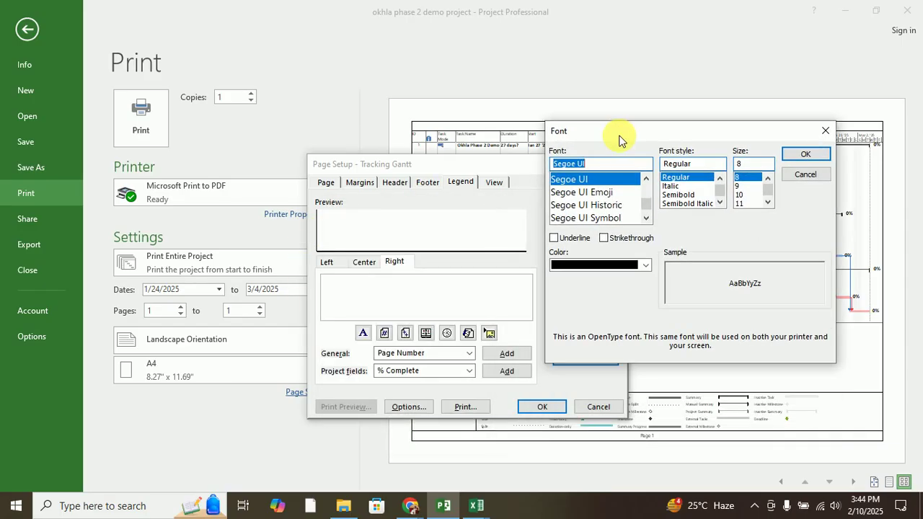
click(823, 137)
click(331, 263)
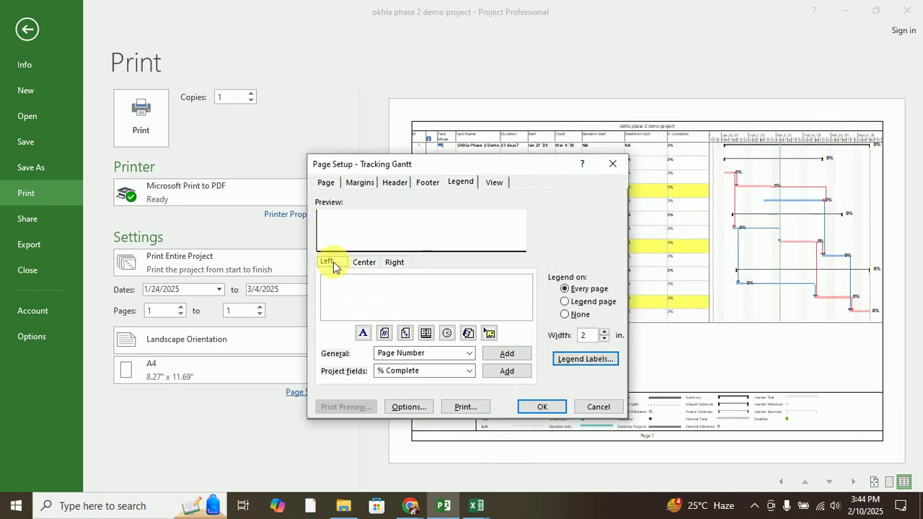
click(358, 262)
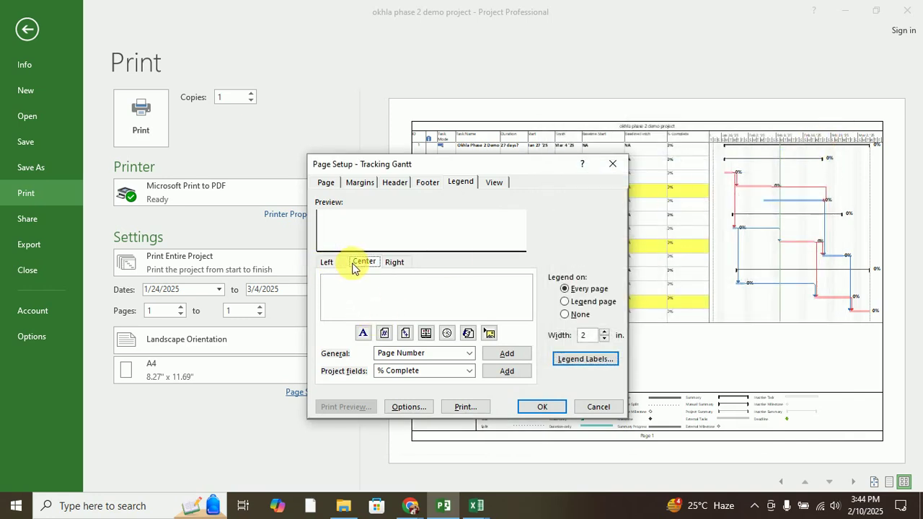
click(427, 287)
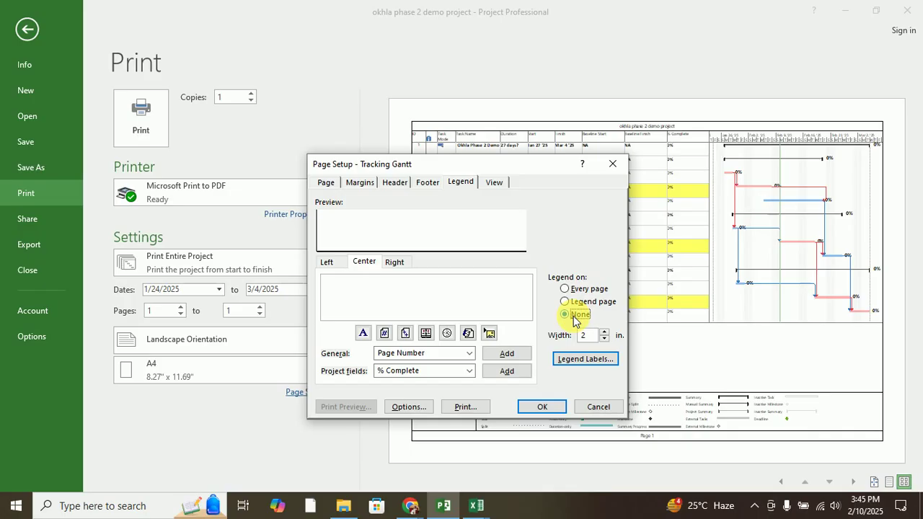
- Set the legend to None, check the view print options, and apply the page setup
click(575, 319)
click(493, 182)
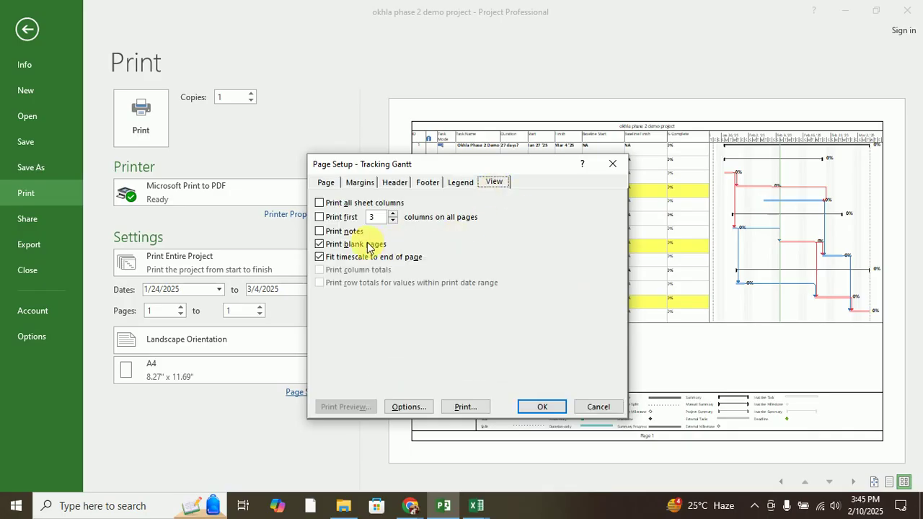
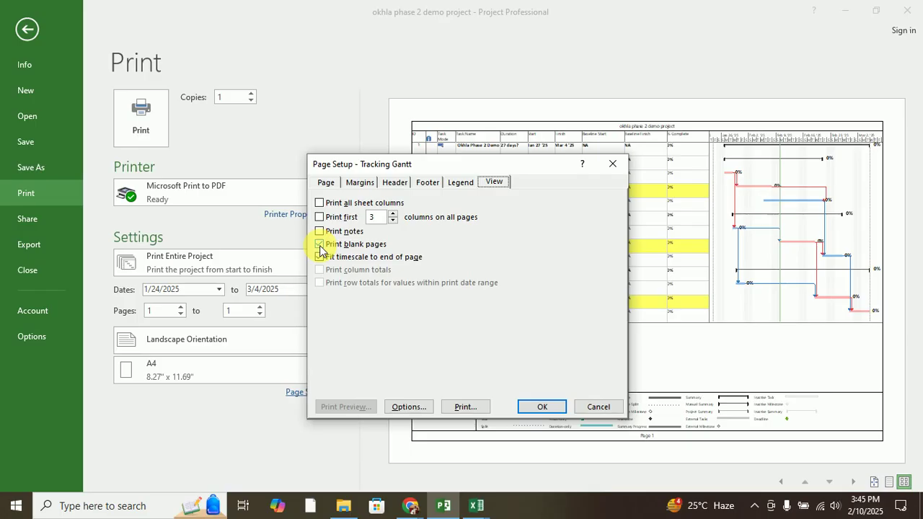
click(320, 257)
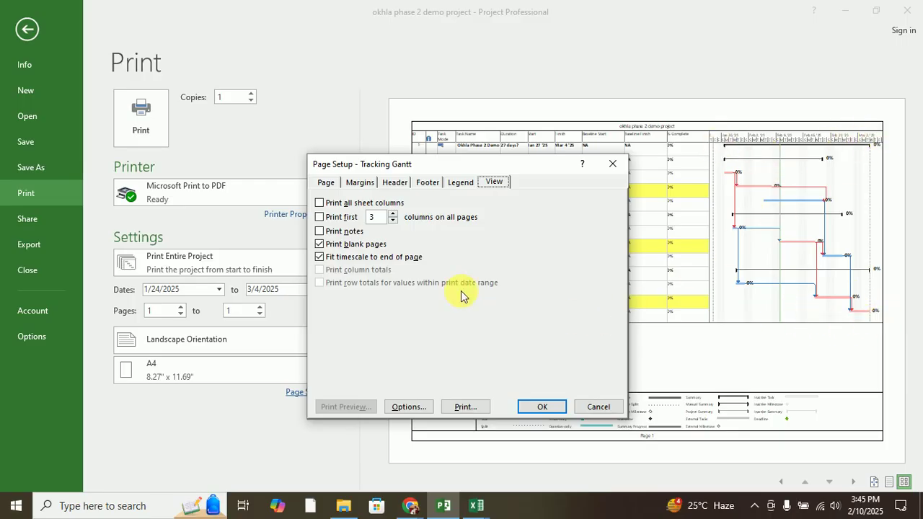
click(540, 407)
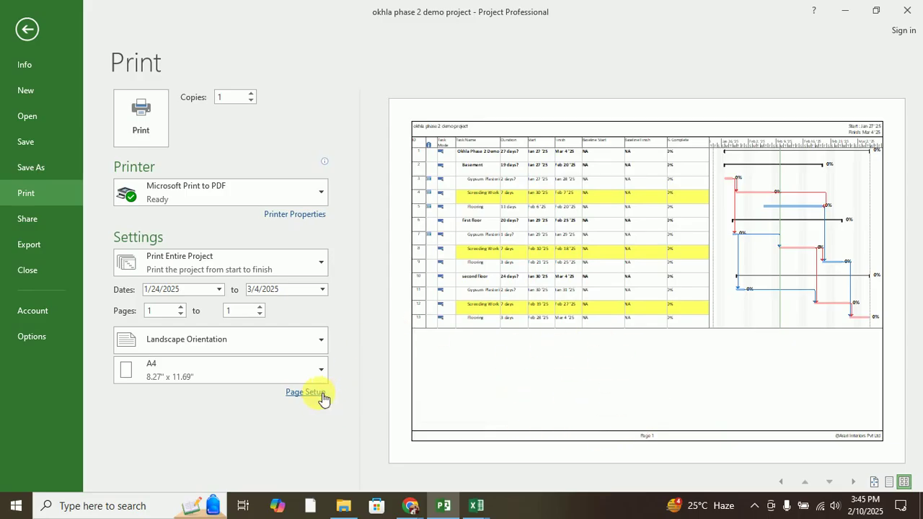
- Set the legend to print on every page, checking the label font and printer options, and apply the page setup
click(320, 398)
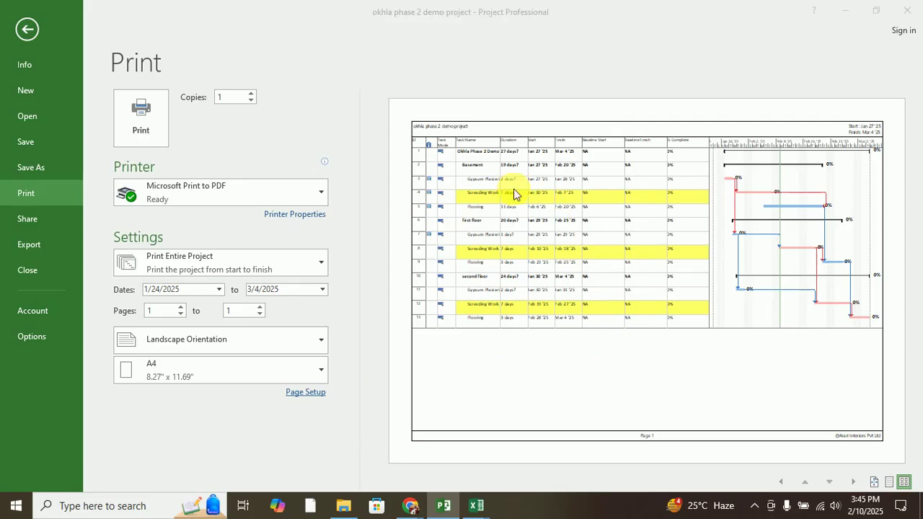
click(458, 153)
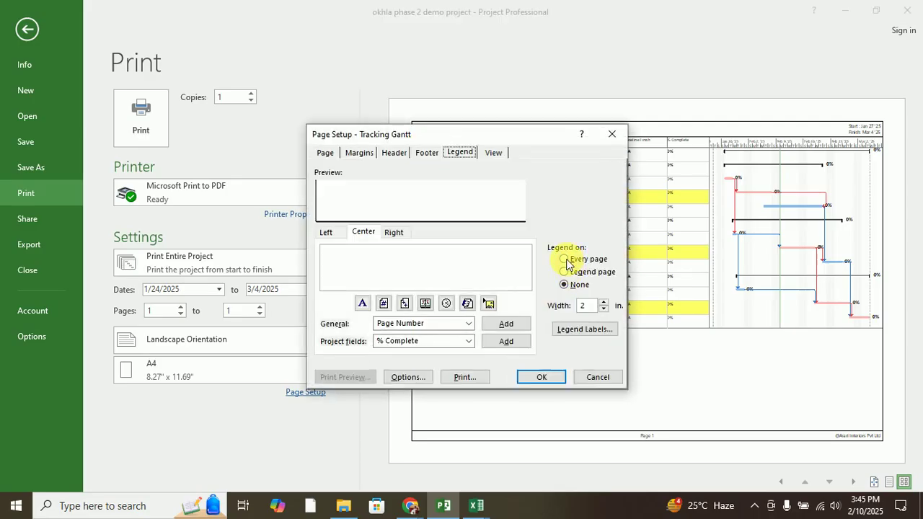
click(566, 259)
click(570, 329)
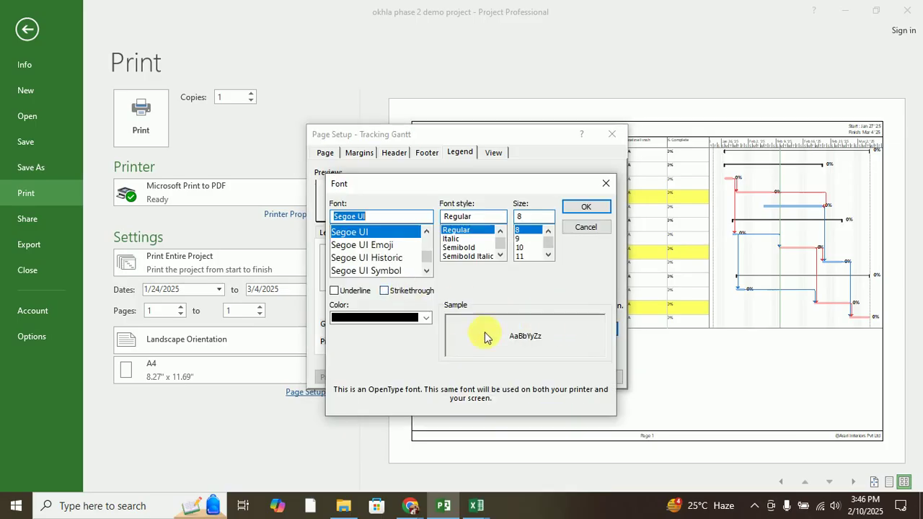
click(607, 183)
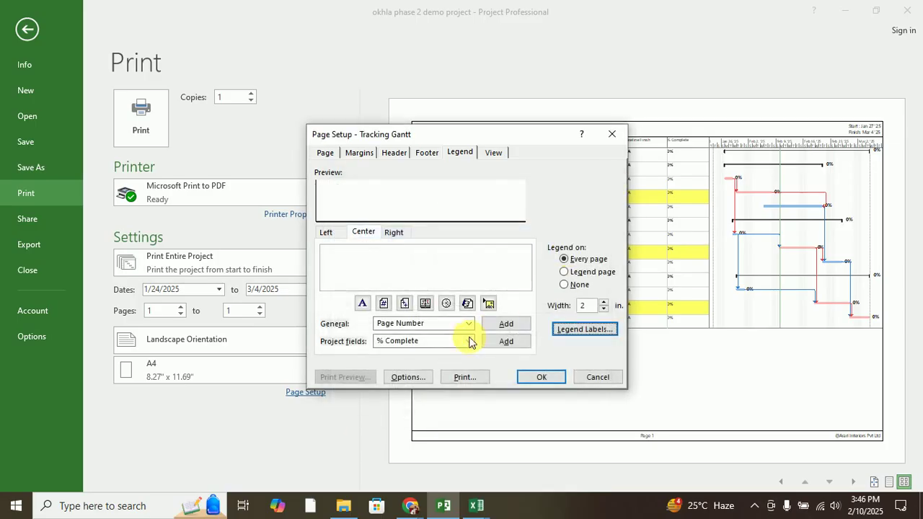
click(403, 378)
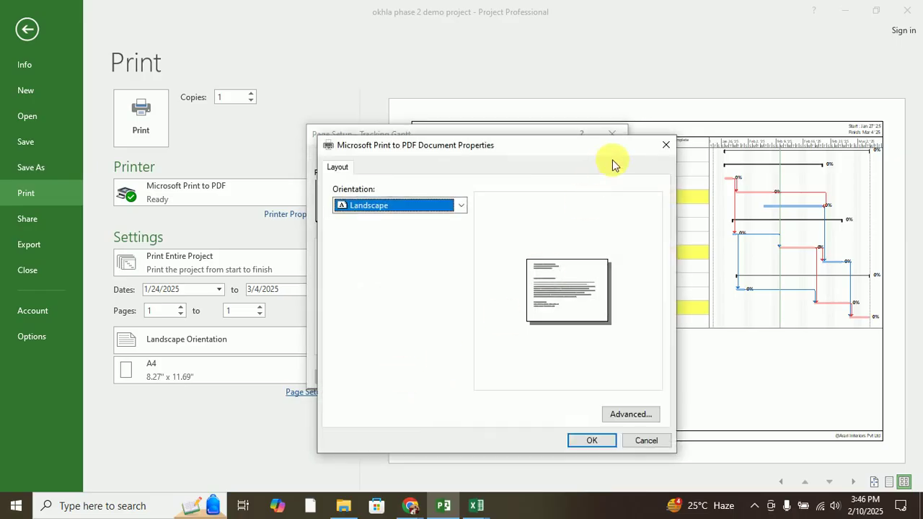
click(665, 145)
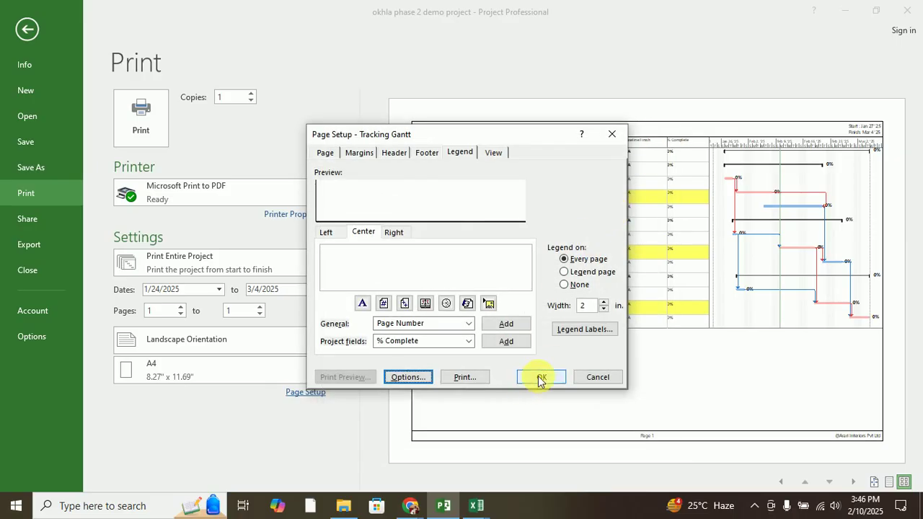
click(541, 377)
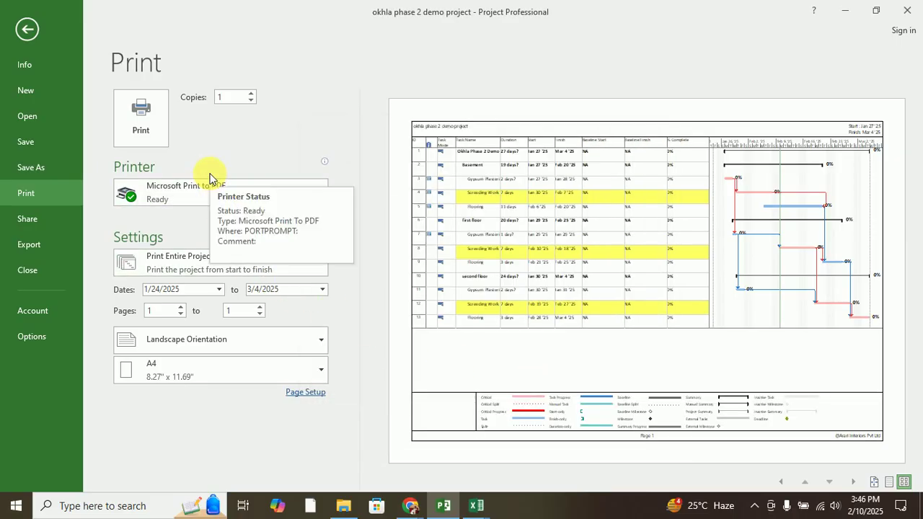
- Print the schedule to a PDF named "new project" in the sample Projects folder
click(141, 133)
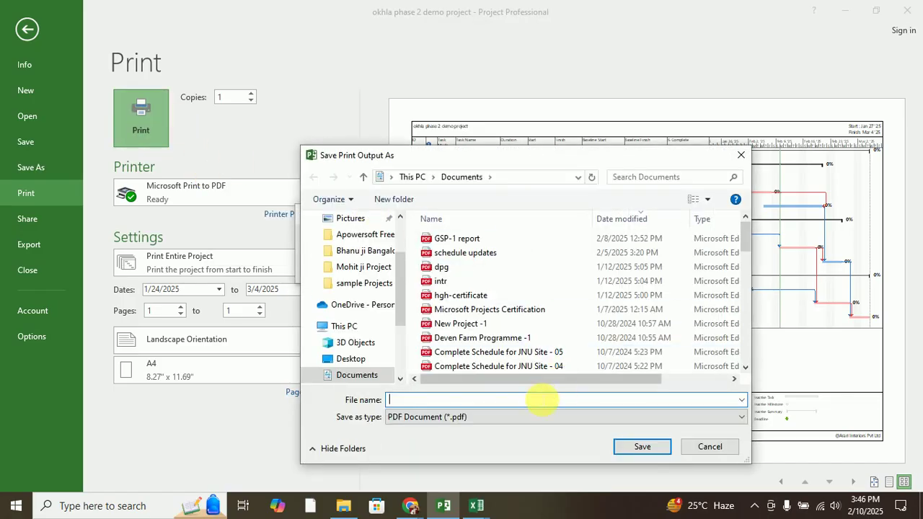
text(n)
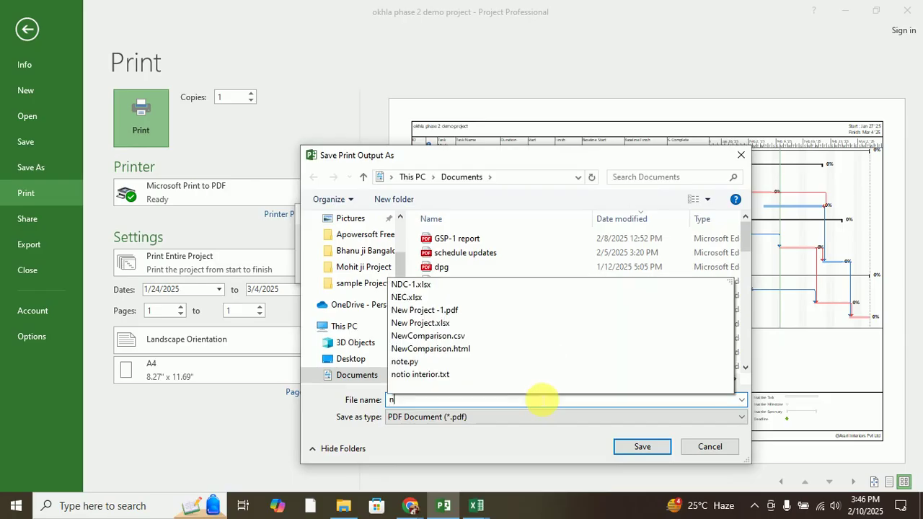
text(ew project)
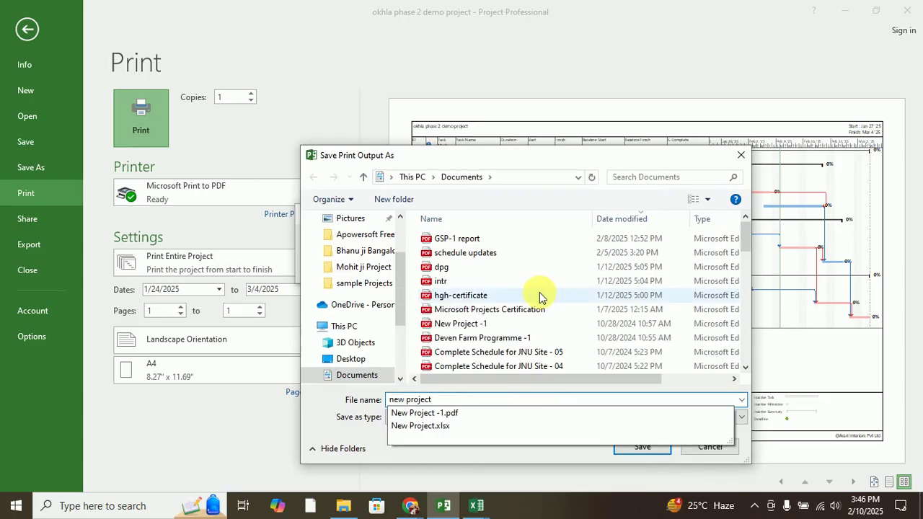
click(364, 283)
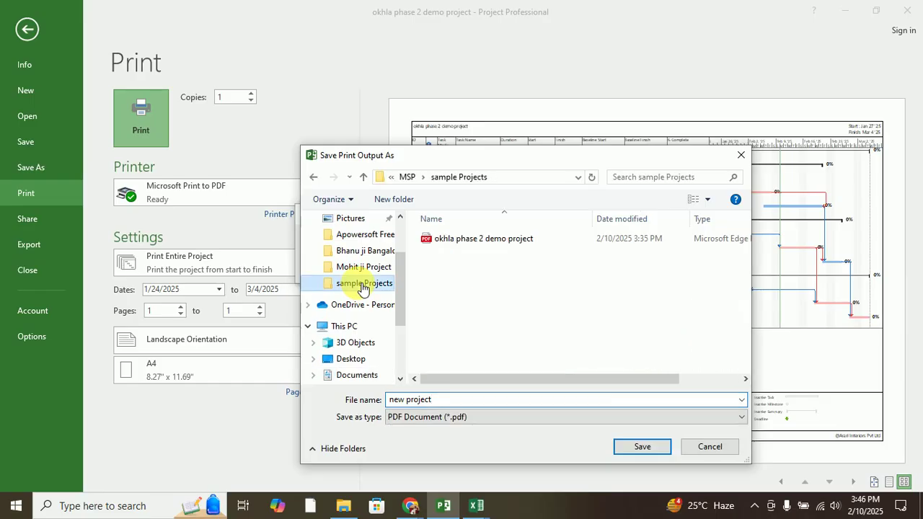
click(658, 447)
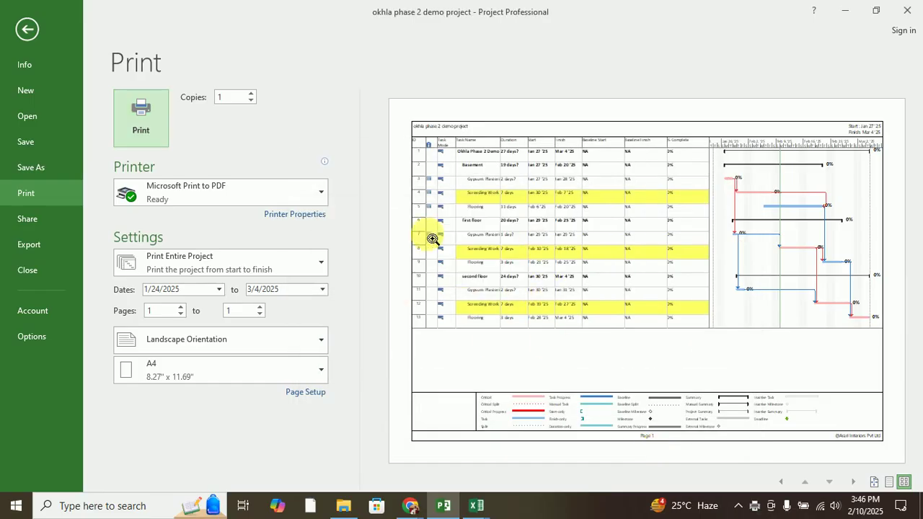
- Switch to File Explorer, open the "new project" PDF, and examine its header, schedule, legend and footer
click(343, 505)
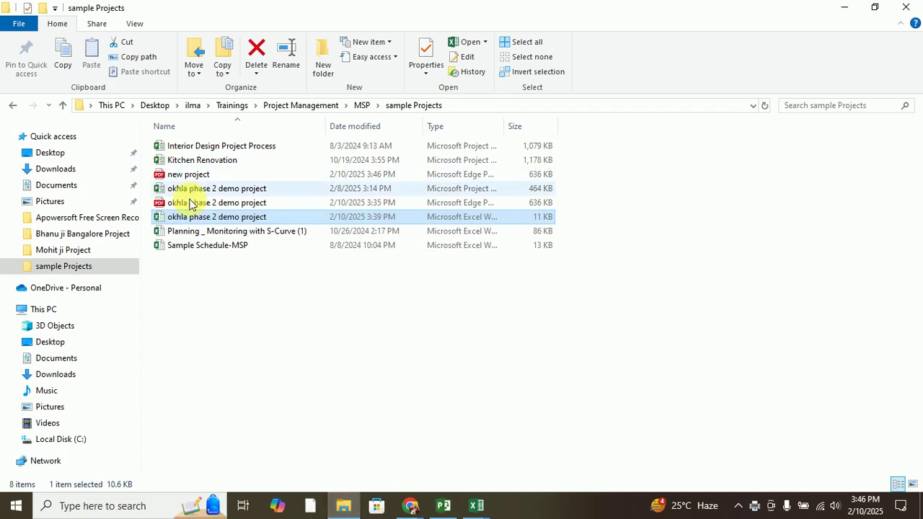
click(191, 175)
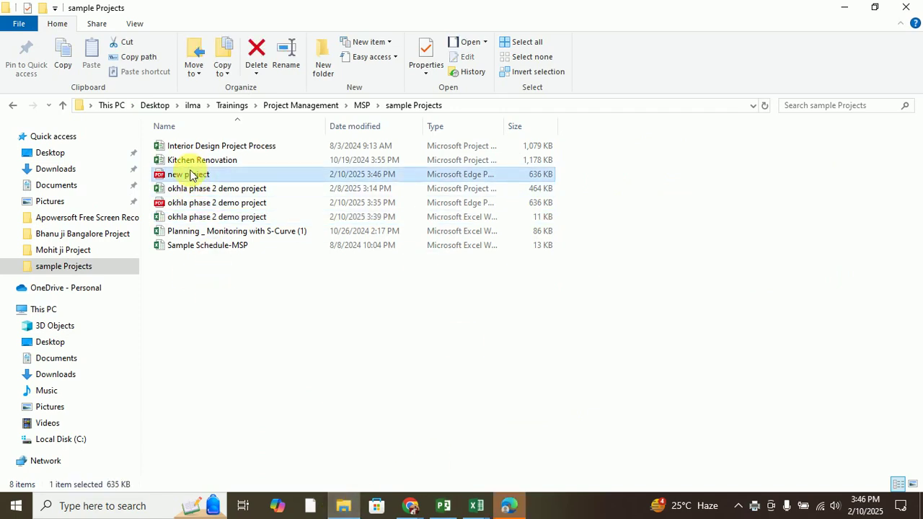
click(509, 505)
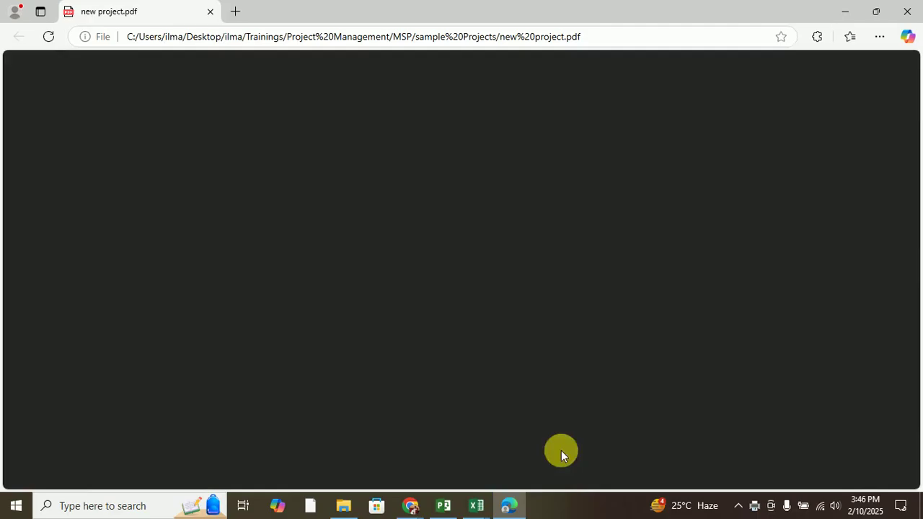
scroll(590, 215, down, 2)
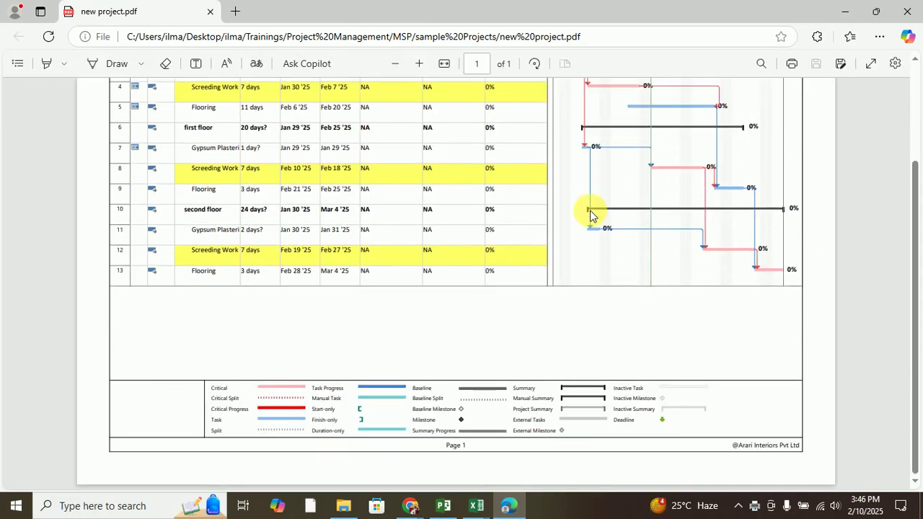
scroll(590, 215, up, 2)
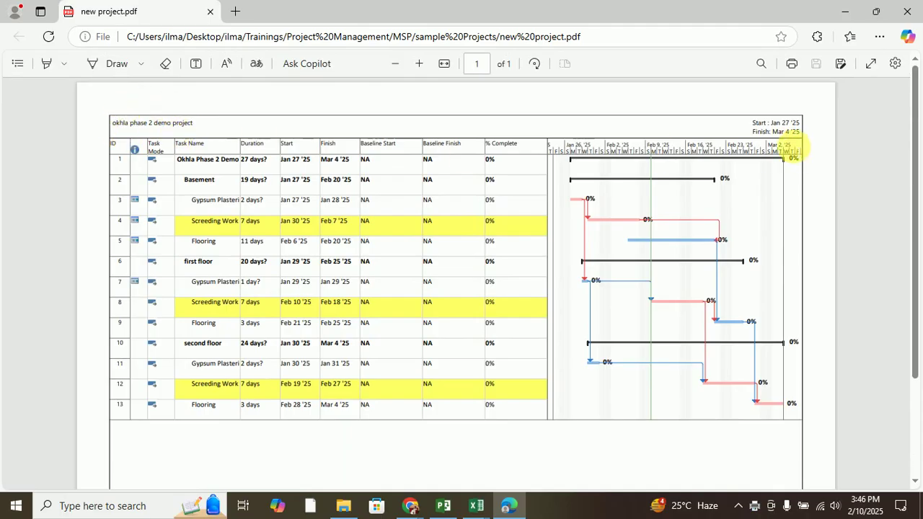
scroll(767, 166, down, 2)
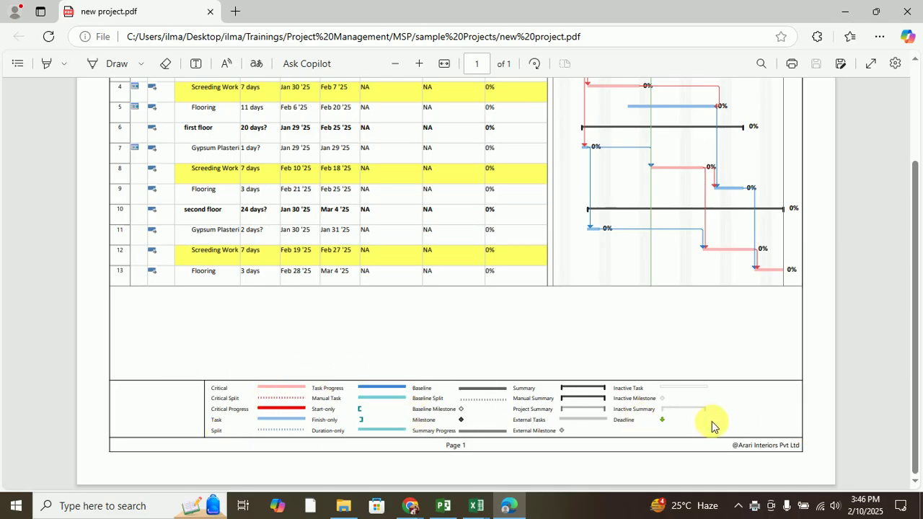
scroll(326, 336, up, 2)
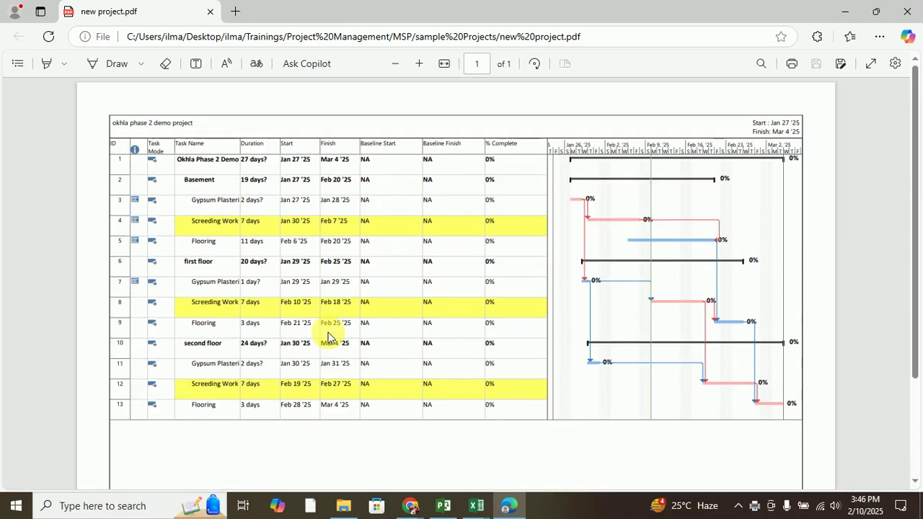
- Return to Microsoft Project and examine the project's advanced properties, including its summary, general, contents and custom details
click(442, 504)
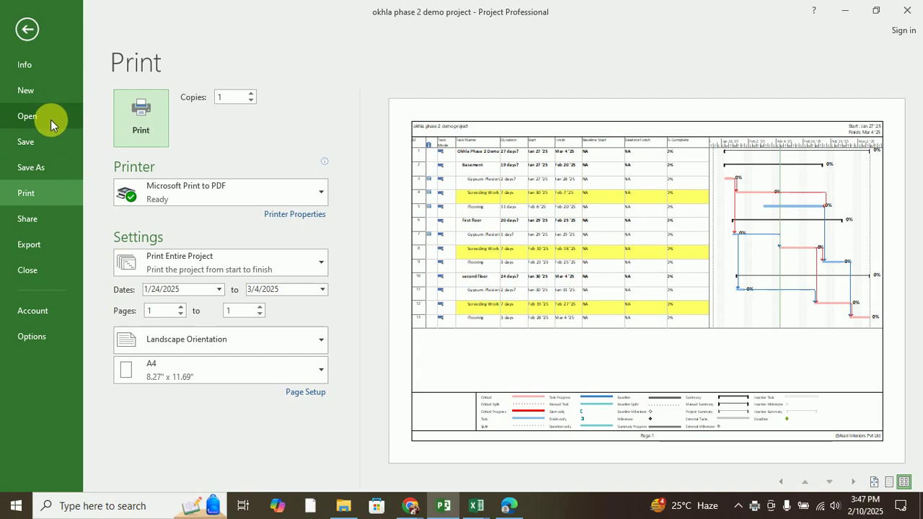
click(27, 64)
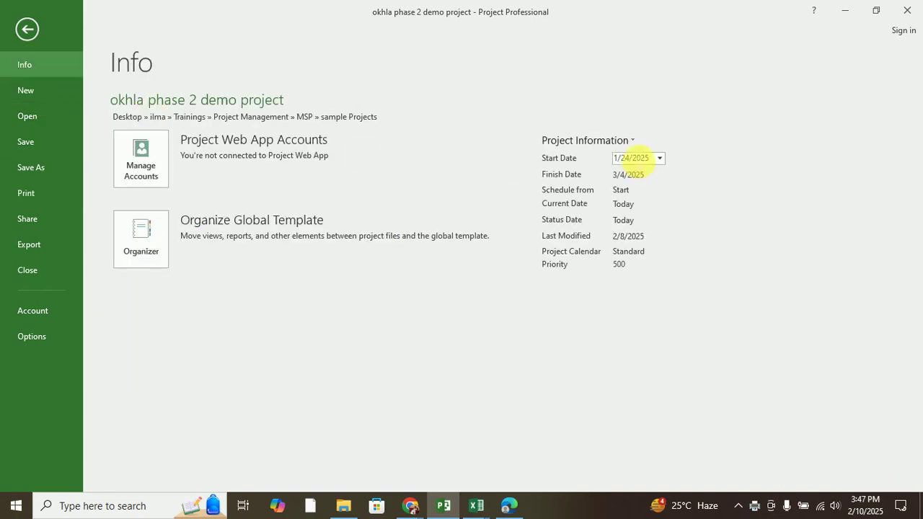
click(633, 140)
click(614, 176)
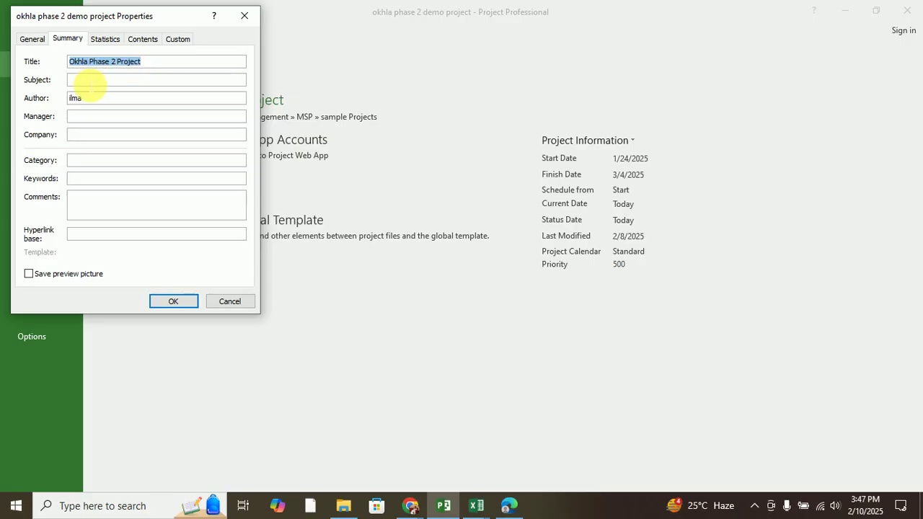
click(89, 81)
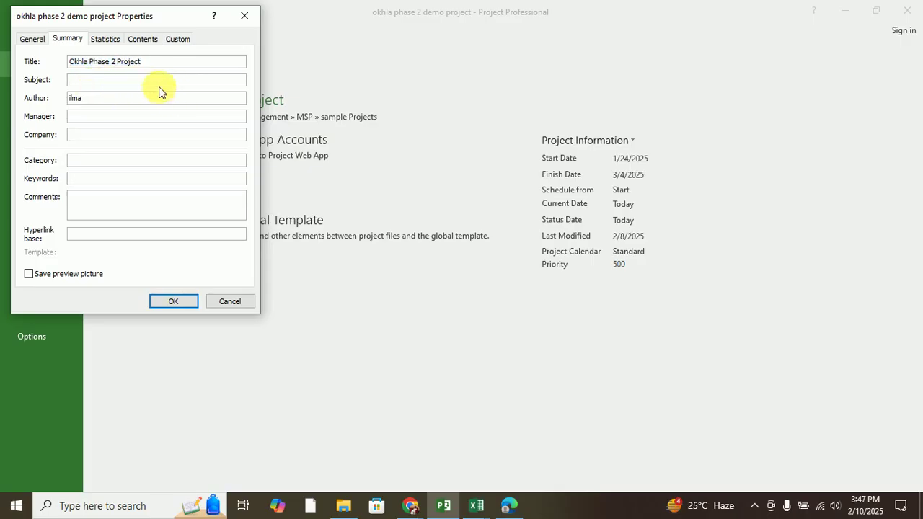
click(78, 119)
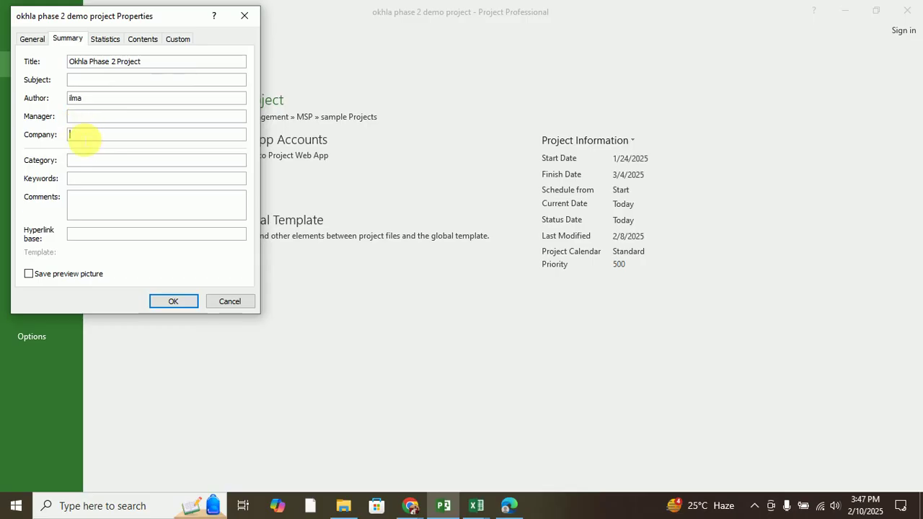
click(85, 137)
click(31, 40)
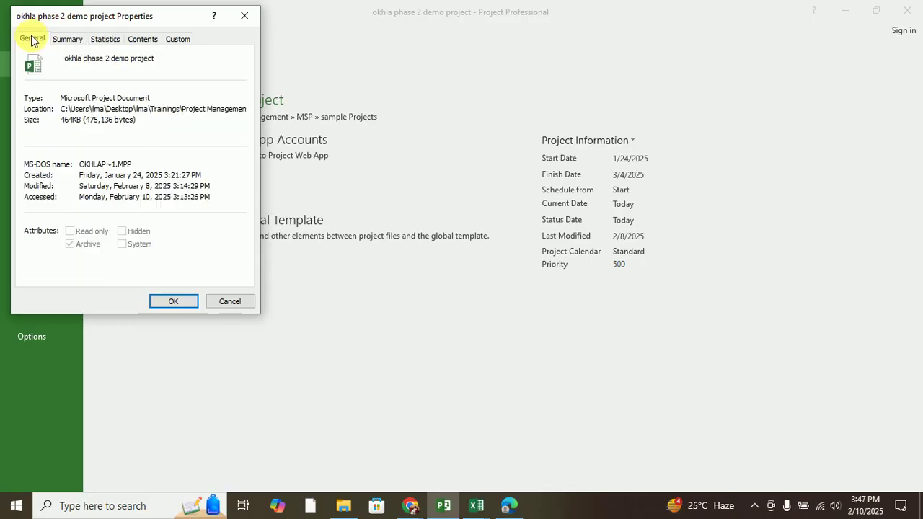
click(68, 39)
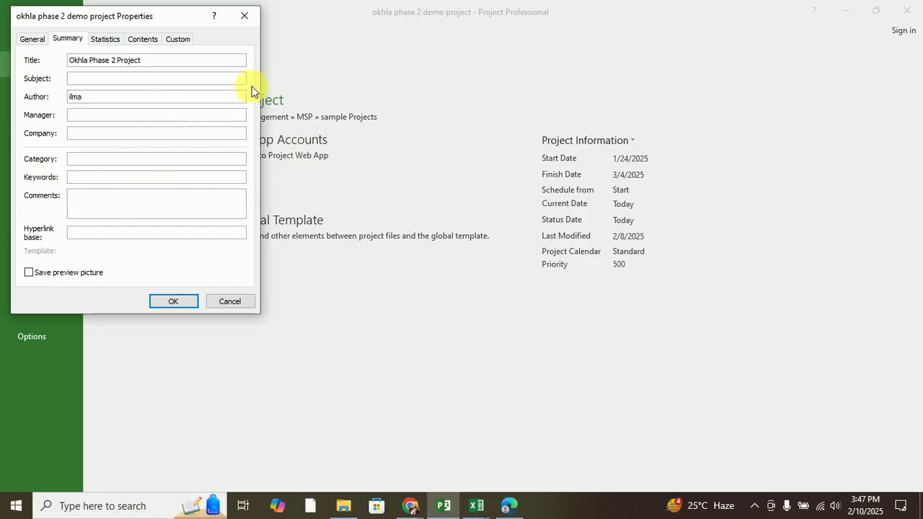
click(142, 41)
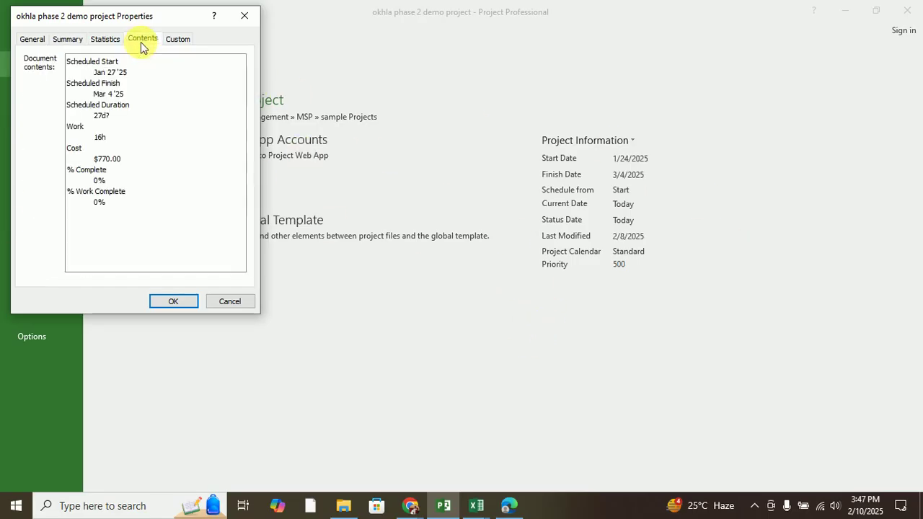
click(177, 40)
click(244, 16)
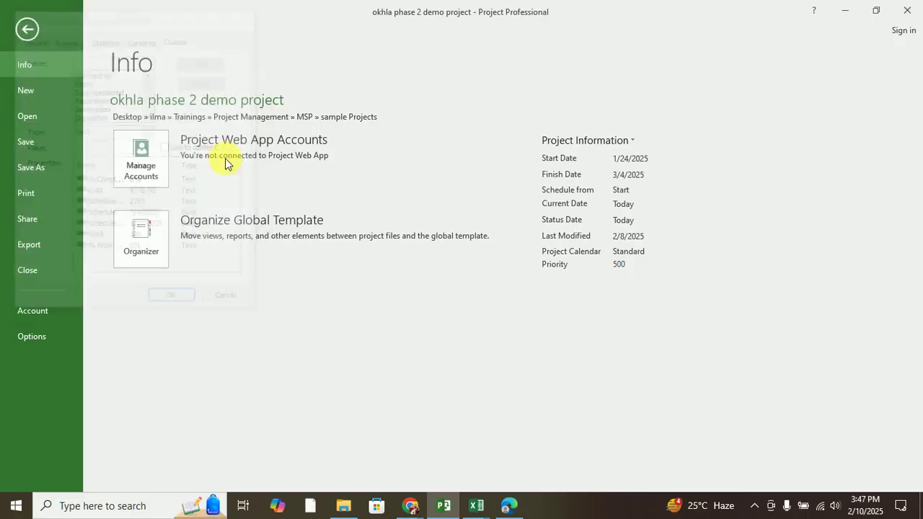
click(31, 32)
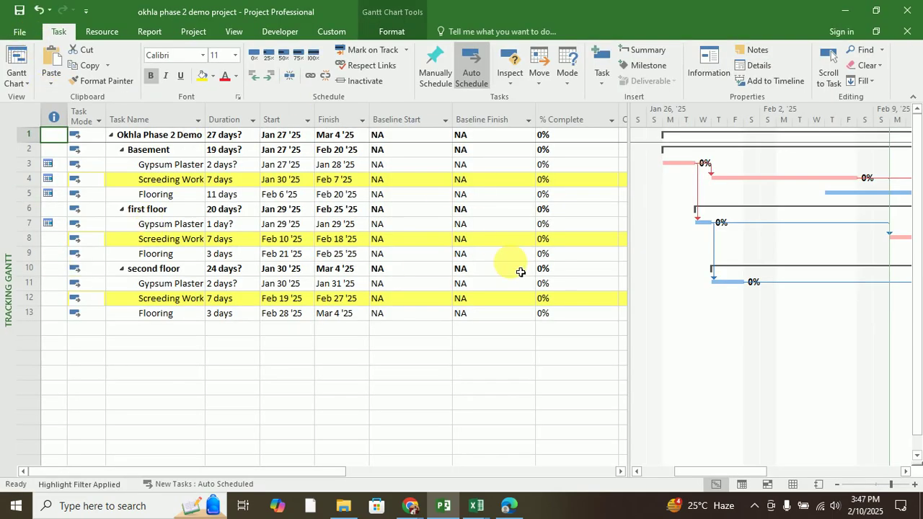
click(18, 32)
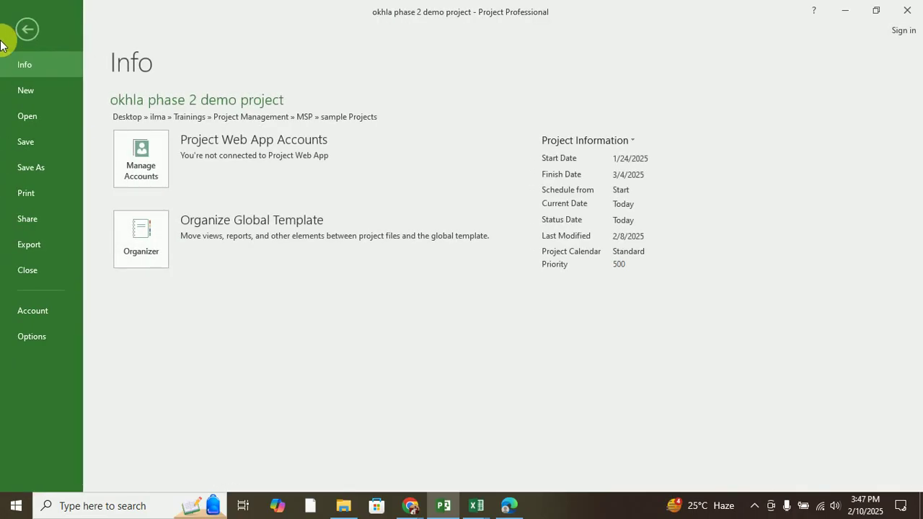
click(25, 37)
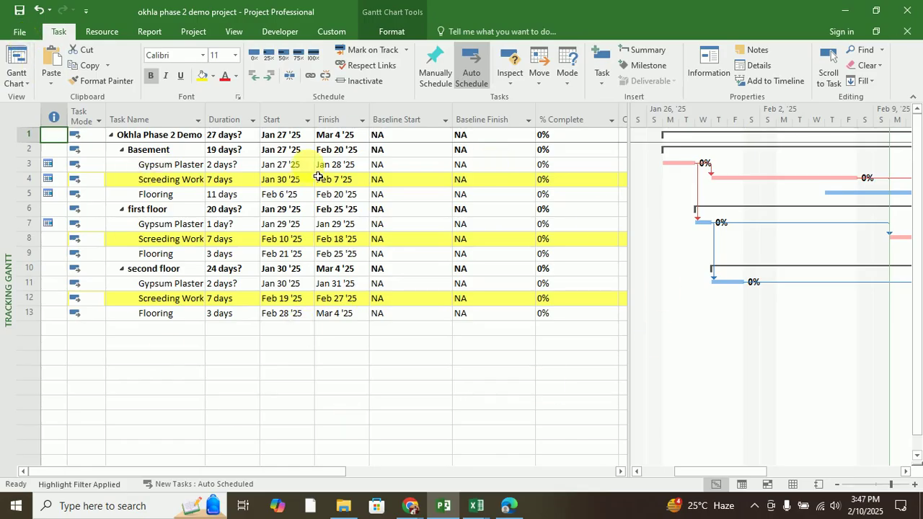
click(20, 32)
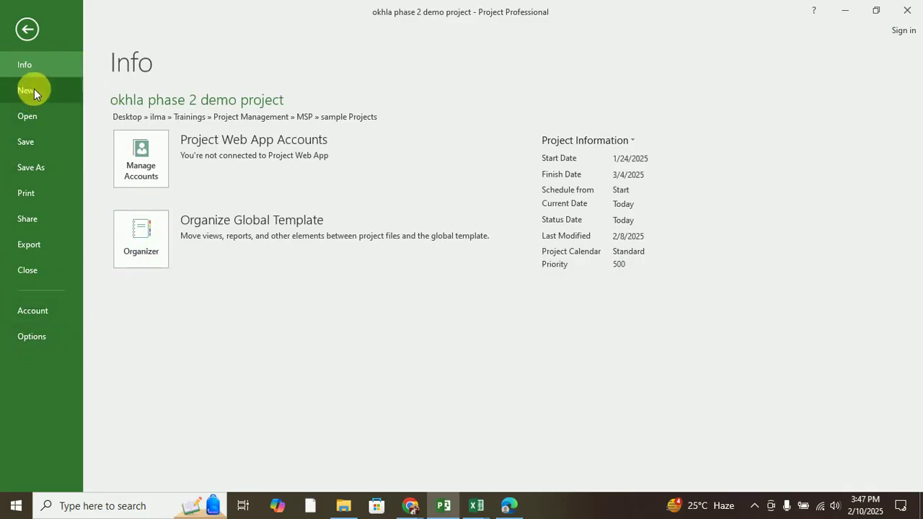
click(25, 30)
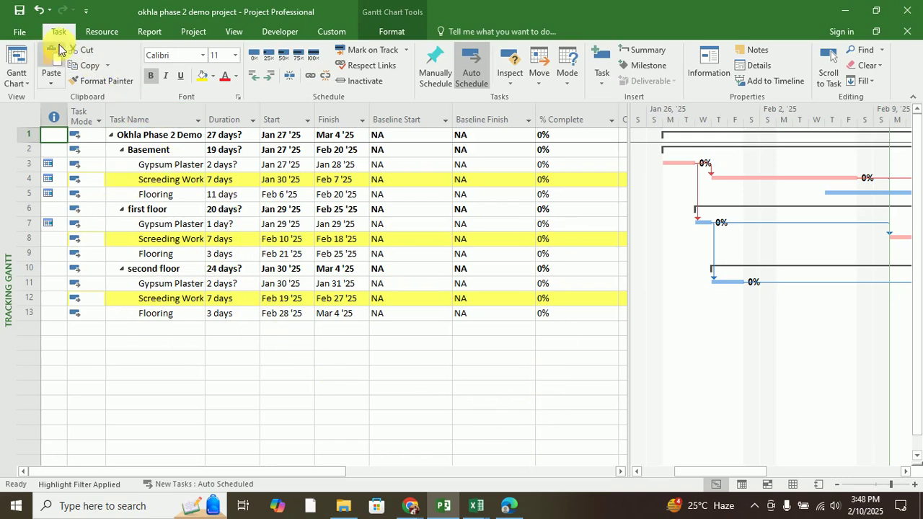
click(49, 83)
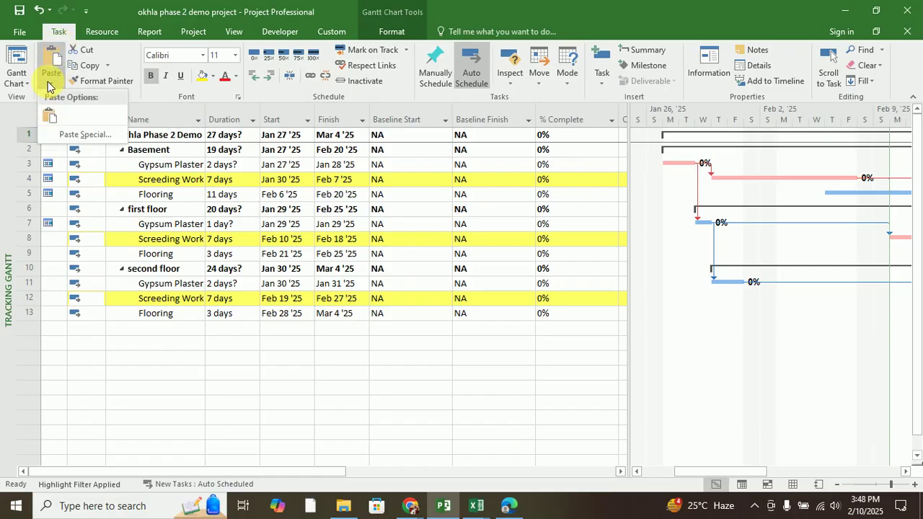
click(48, 86)
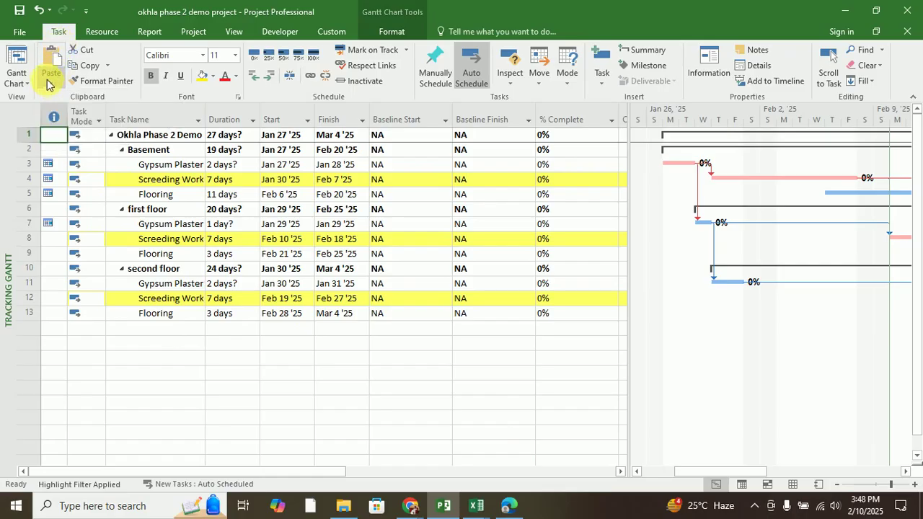
click(25, 32)
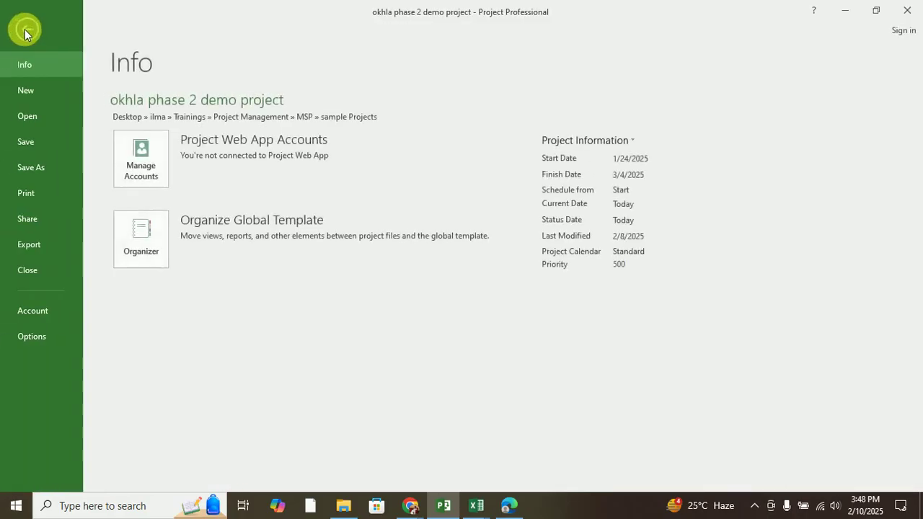
click(30, 115)
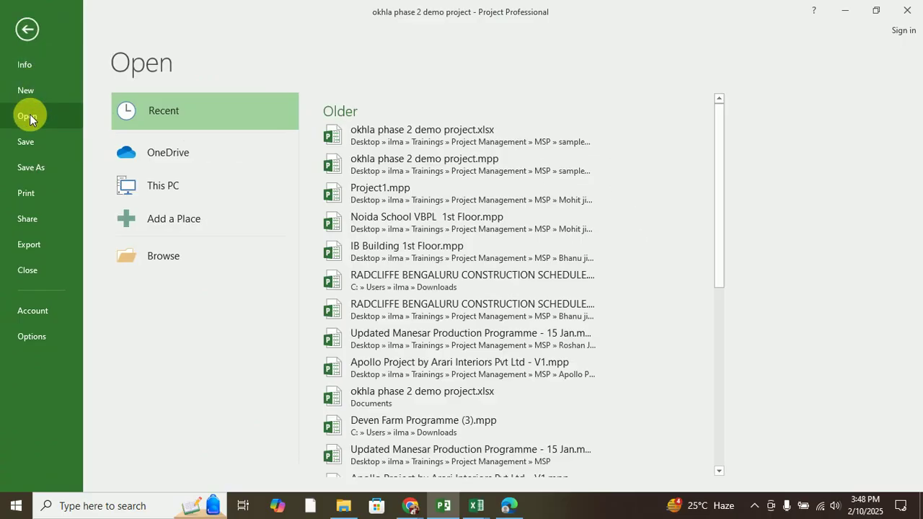
click(27, 30)
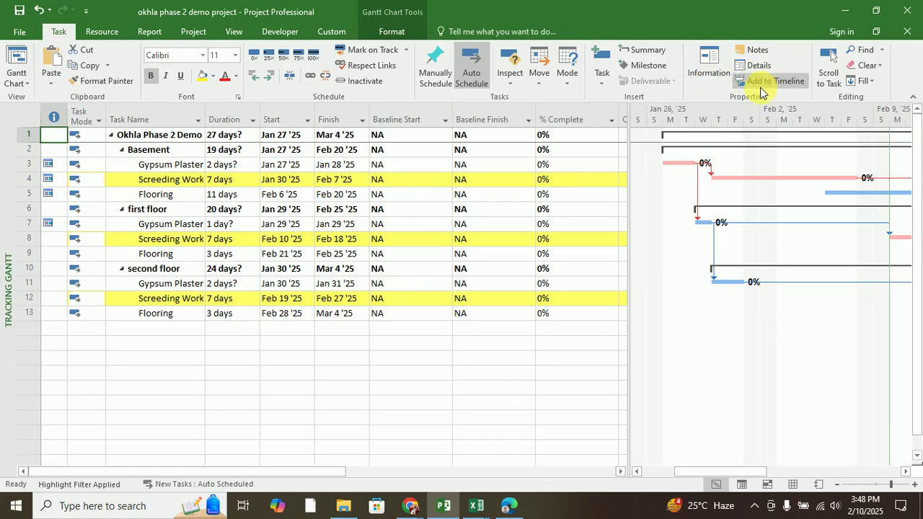
- Display the Timeline above the Tracking Gantt, bring the chart to the project's start, and toggle the Timeline off and on again
click(234, 31)
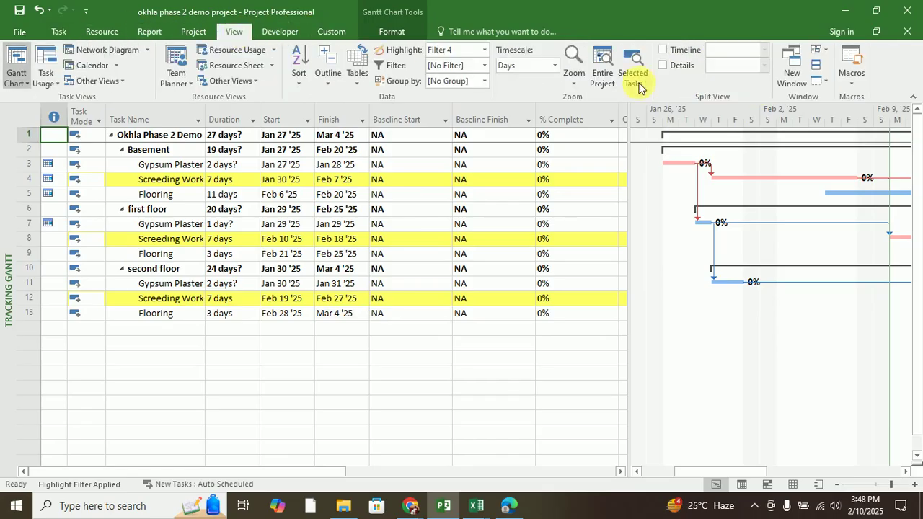
click(662, 51)
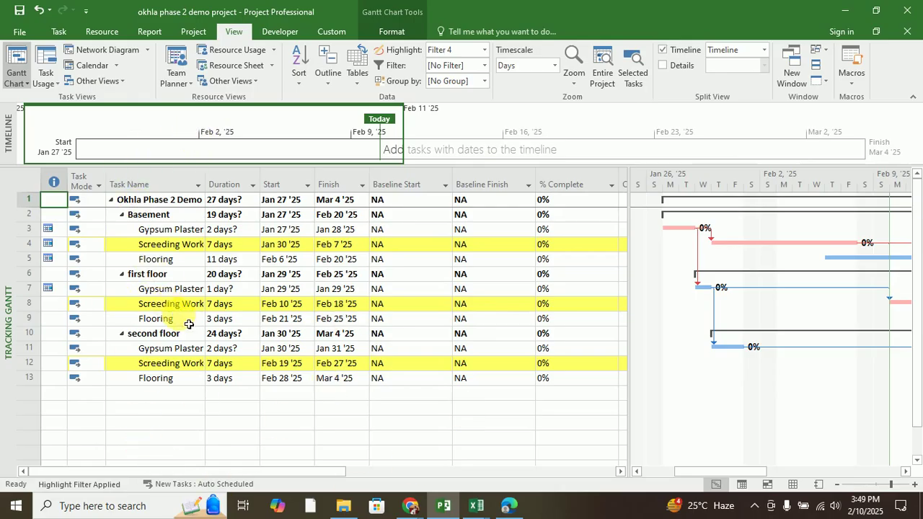
scroll(231, 241, down, 5)
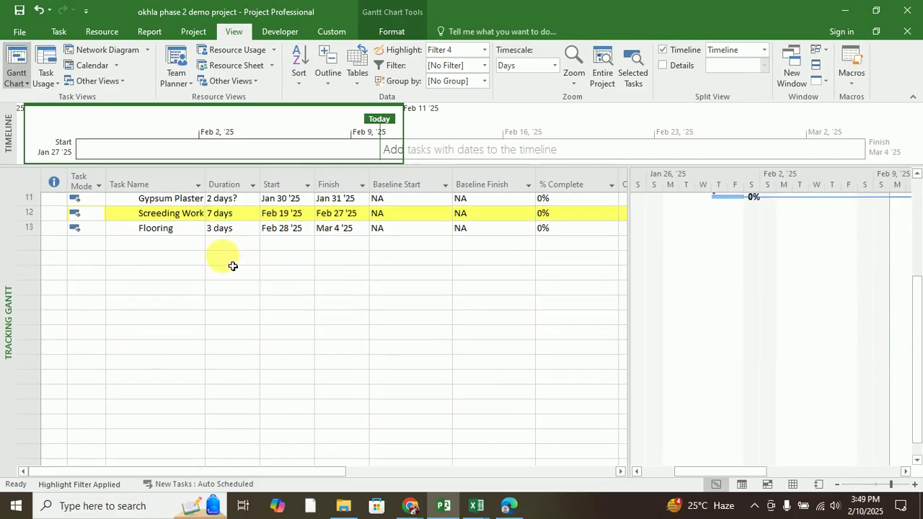
scroll(238, 280, up, 5)
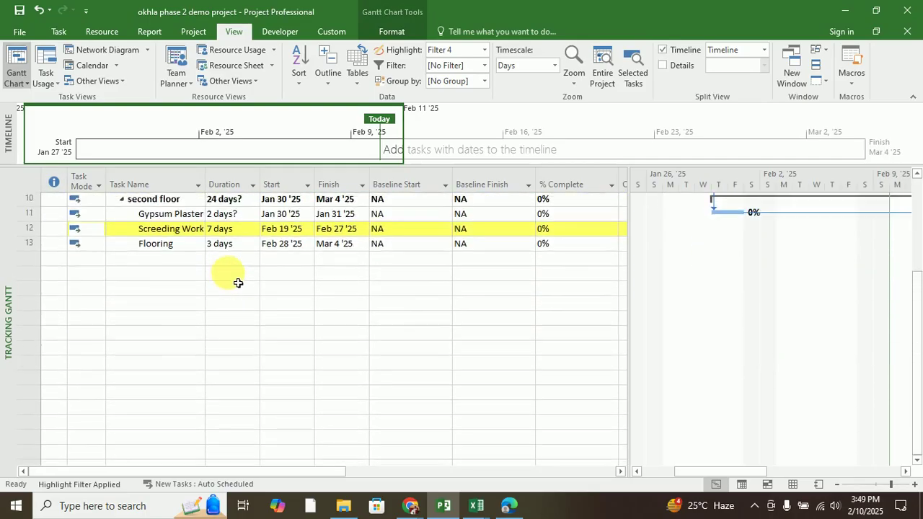
scroll(824, 321, down, 5)
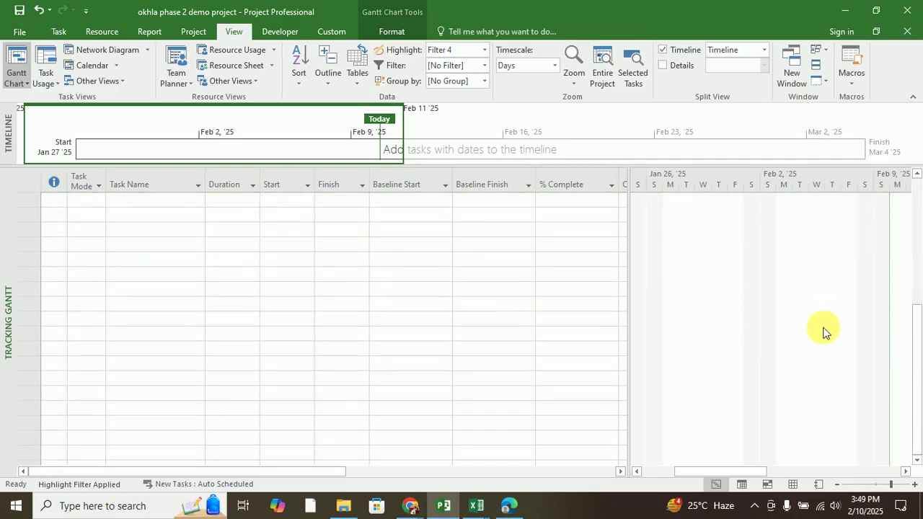
scroll(825, 330, up, 5)
drag(720, 469, 657, 472)
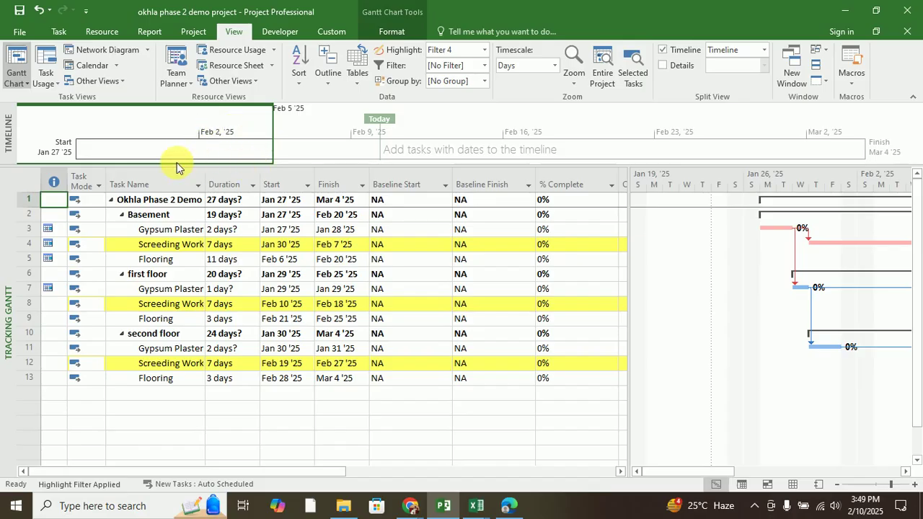
click(662, 51)
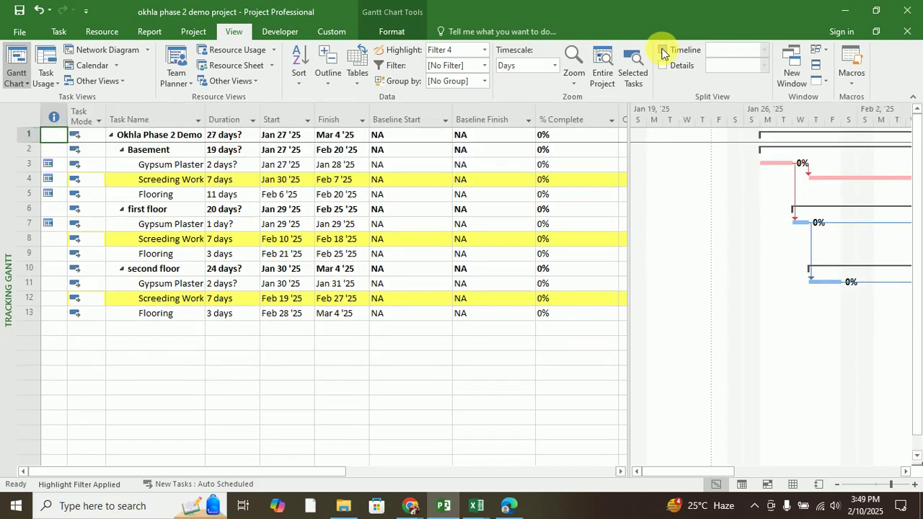
click(662, 51)
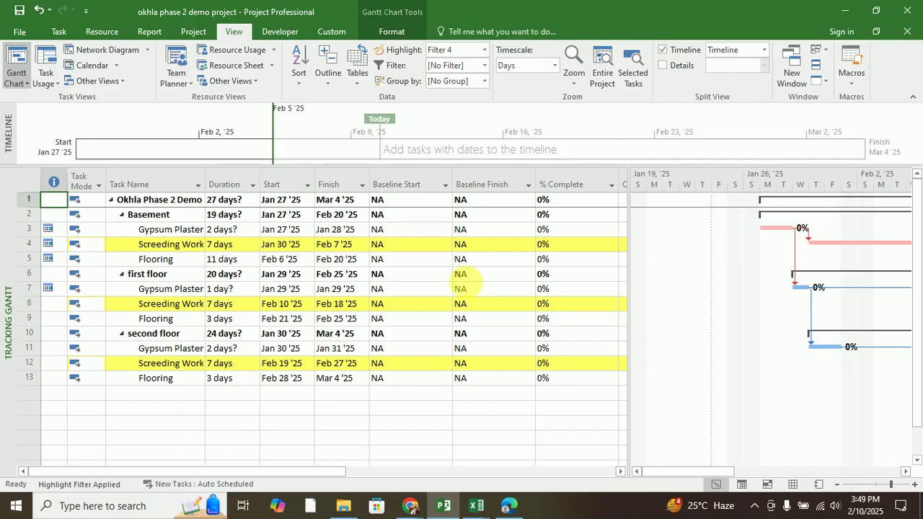
- Add the Basement's Gypsum Plastering and Screeding Work tasks to the Timeline
click(167, 236)
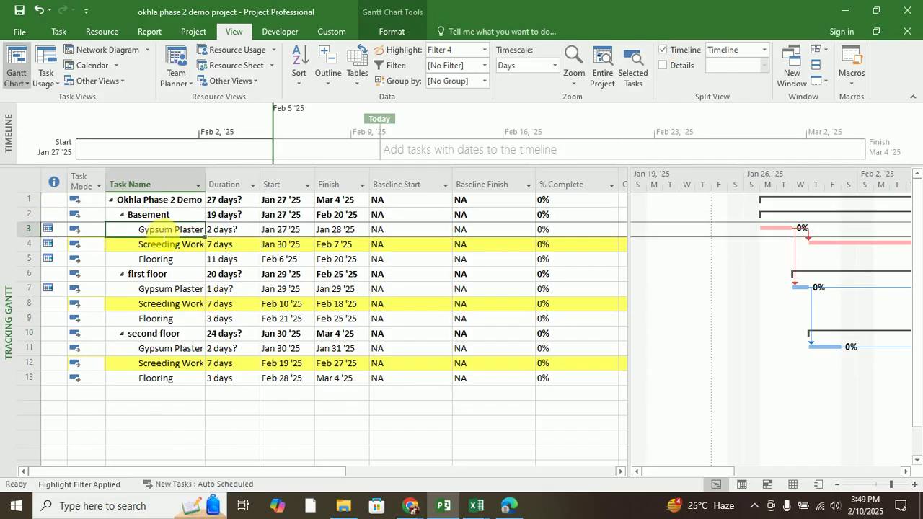
right_click(158, 233)
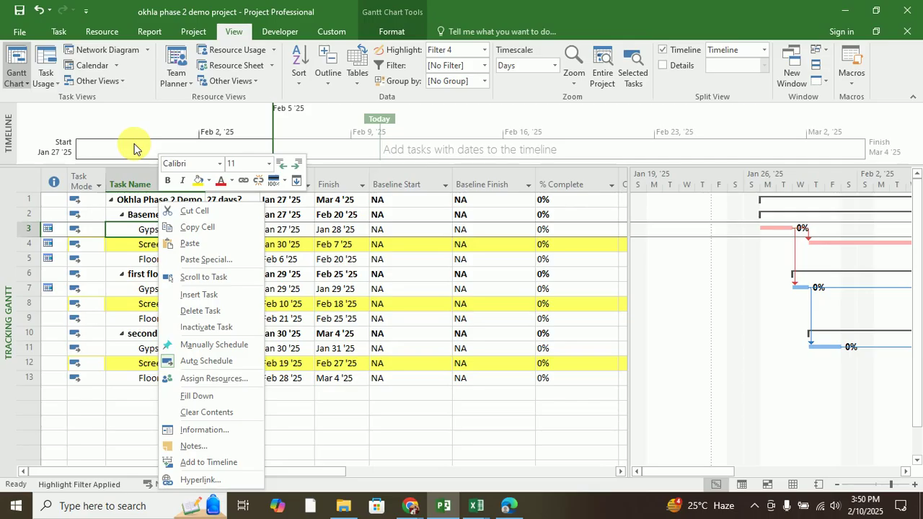
click(215, 462)
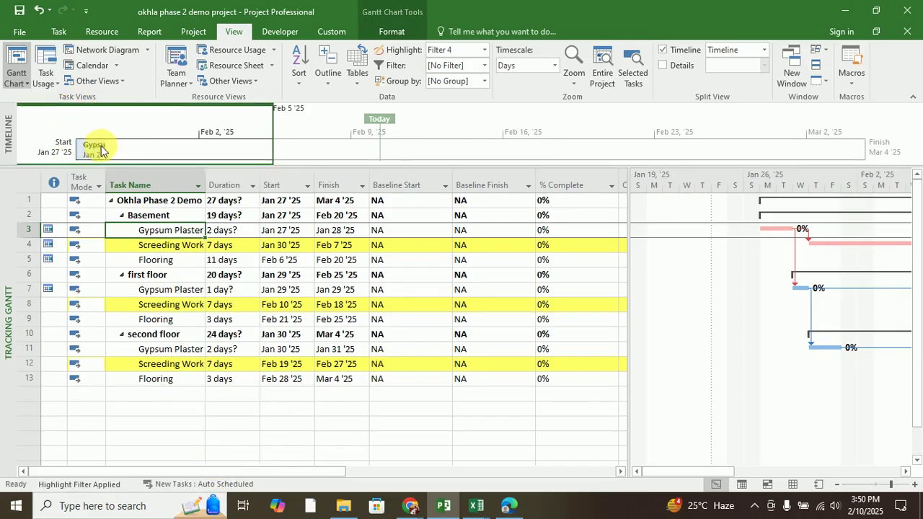
mouse_move(96, 155)
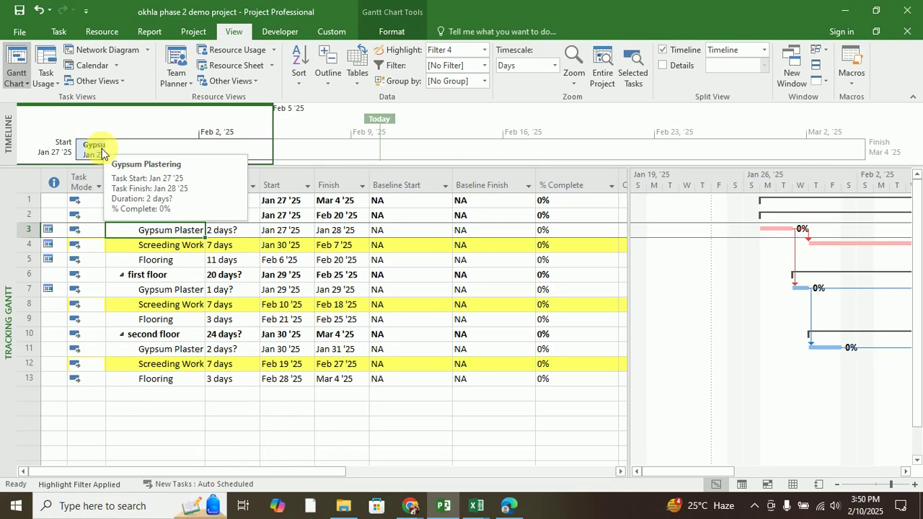
click(163, 248)
right_click(163, 256)
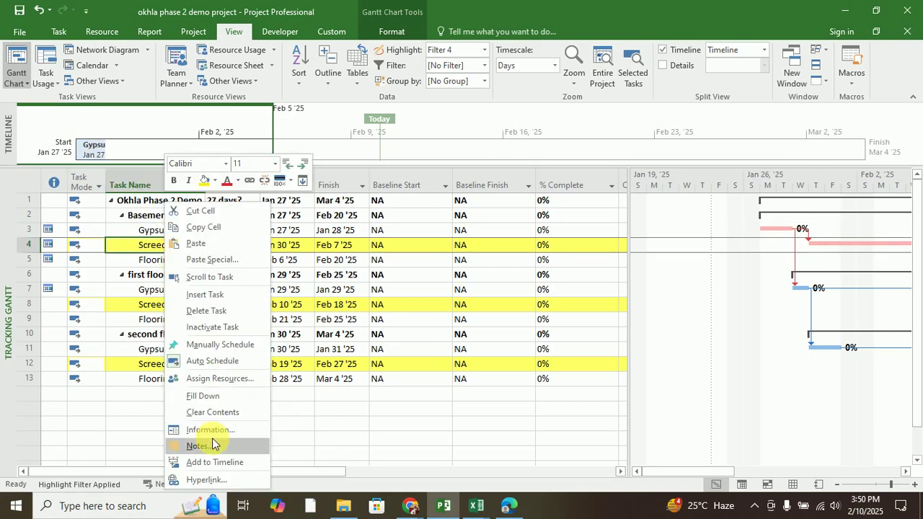
click(211, 463)
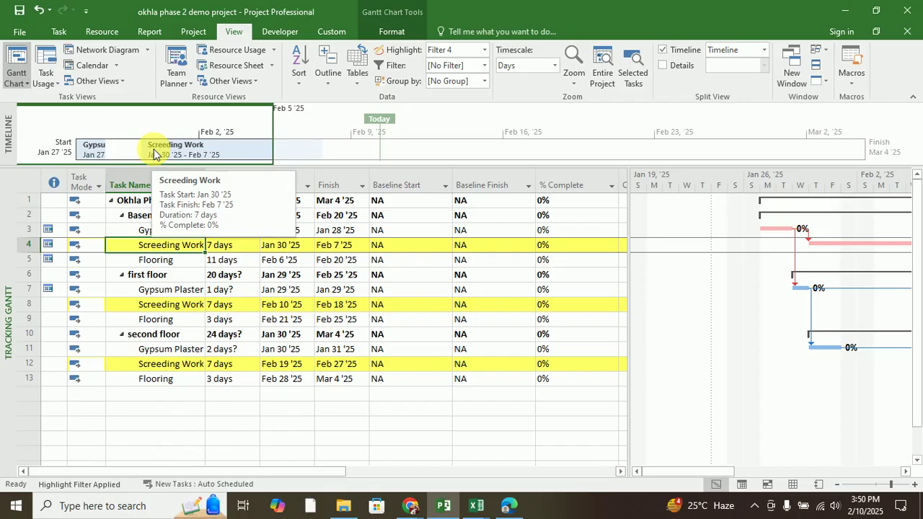
- Add the Screeding Work tasks of the first floor and the second floor to the Timeline
right_click(165, 306)
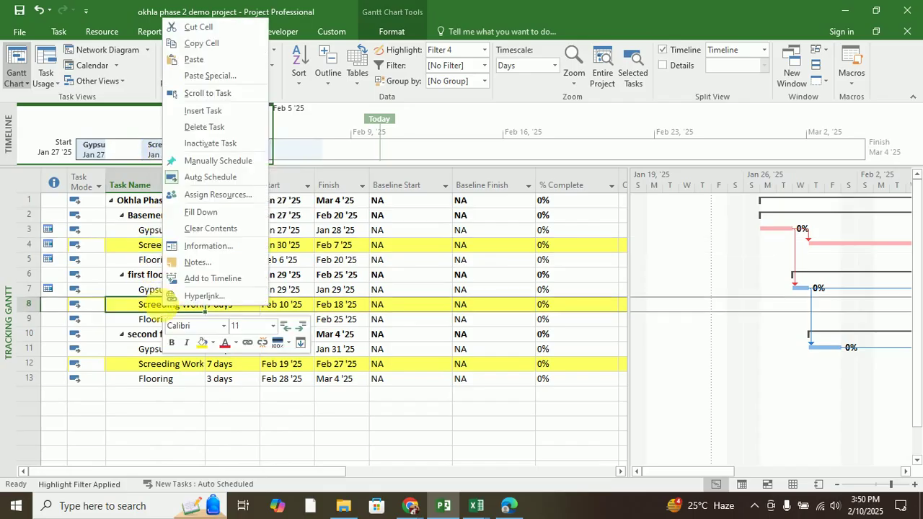
click(238, 279)
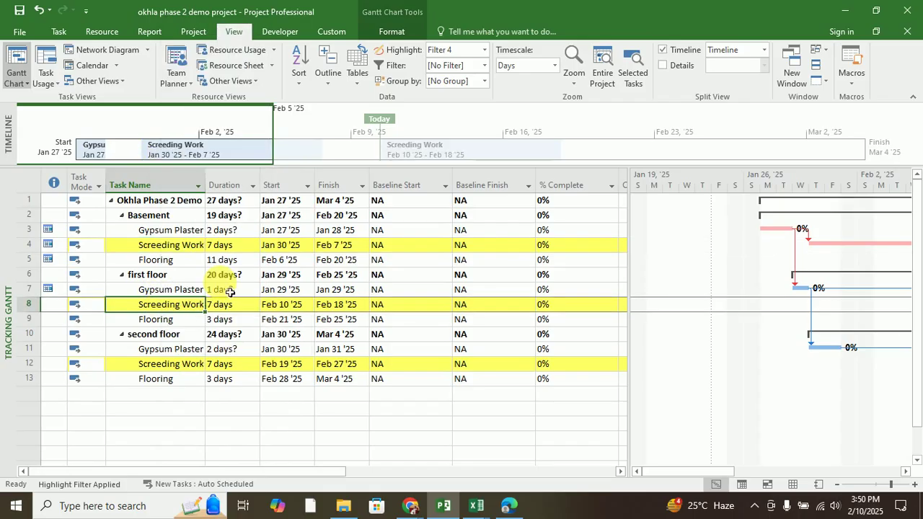
right_click(164, 364)
click(223, 341)
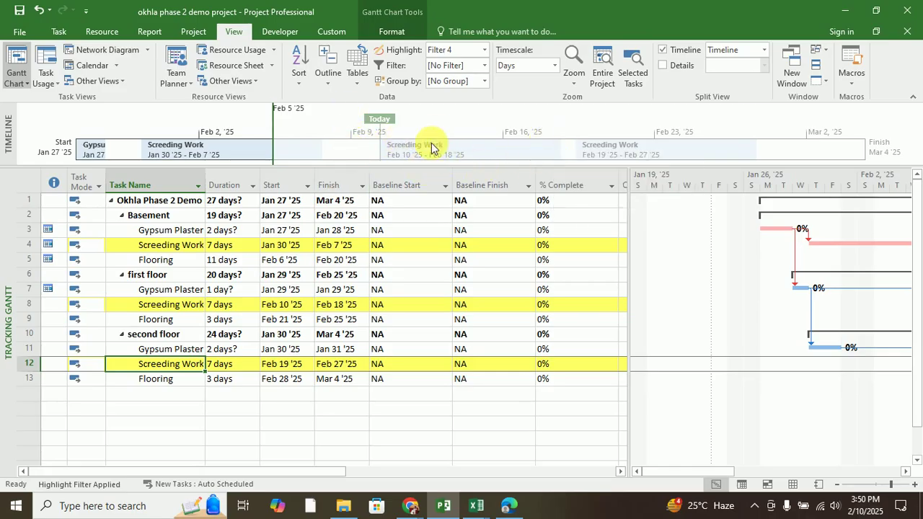
mouse_move(550, 150)
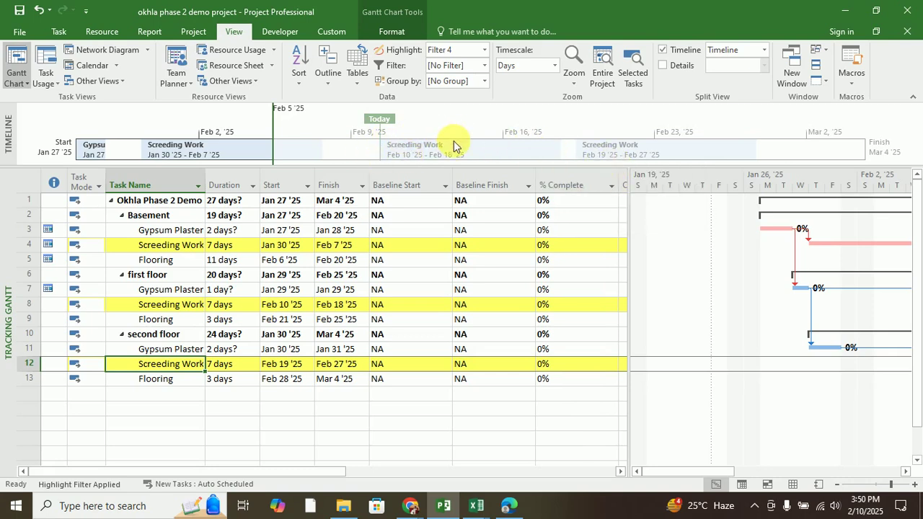
- Try showing the first floor's Screeding Work as a callout above the Timeline and return it to the bar, repeating the move once
click(209, 146)
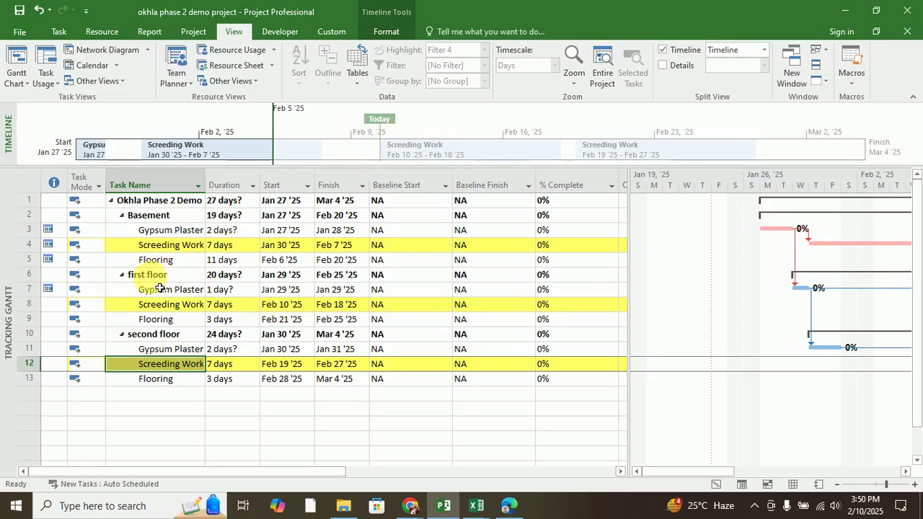
drag(163, 277, 241, 280)
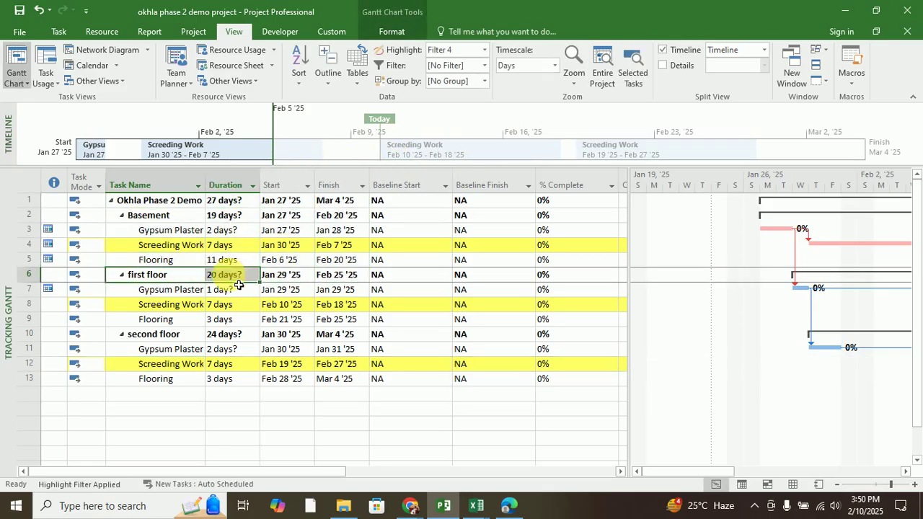
click(421, 148)
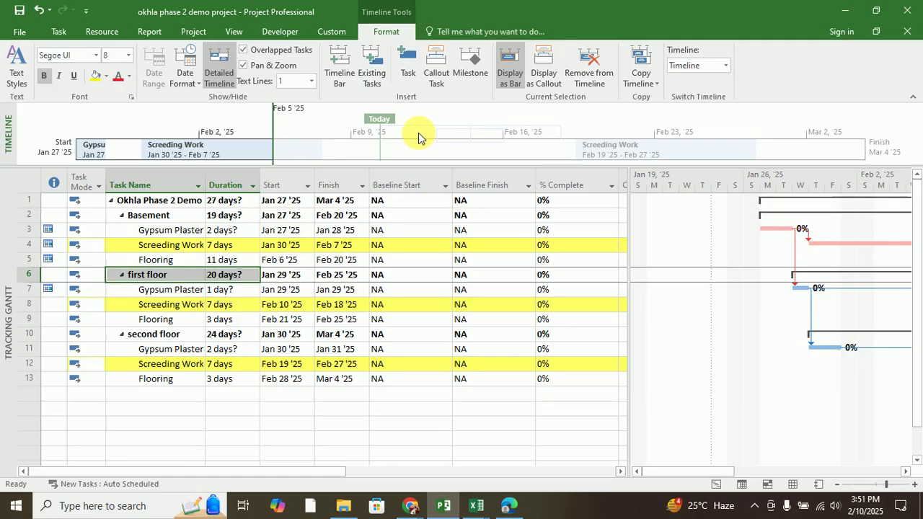
drag(417, 137, 414, 132)
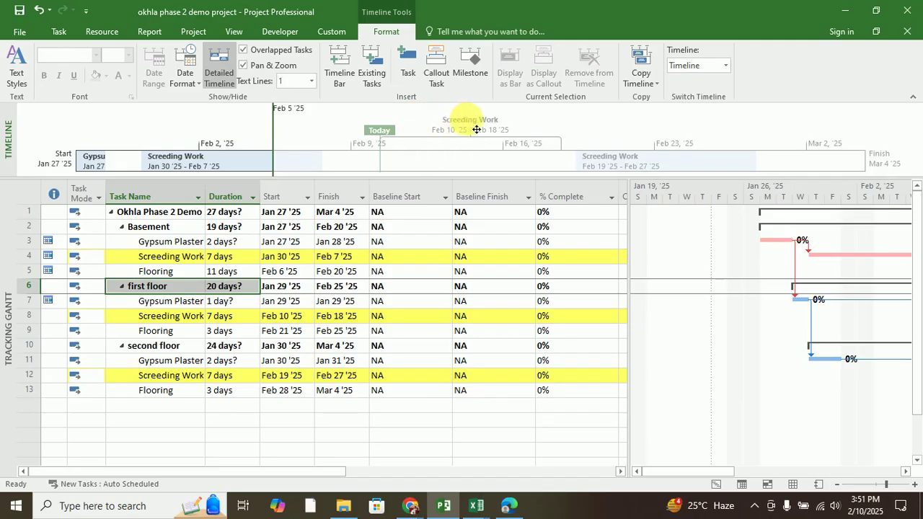
click(470, 240)
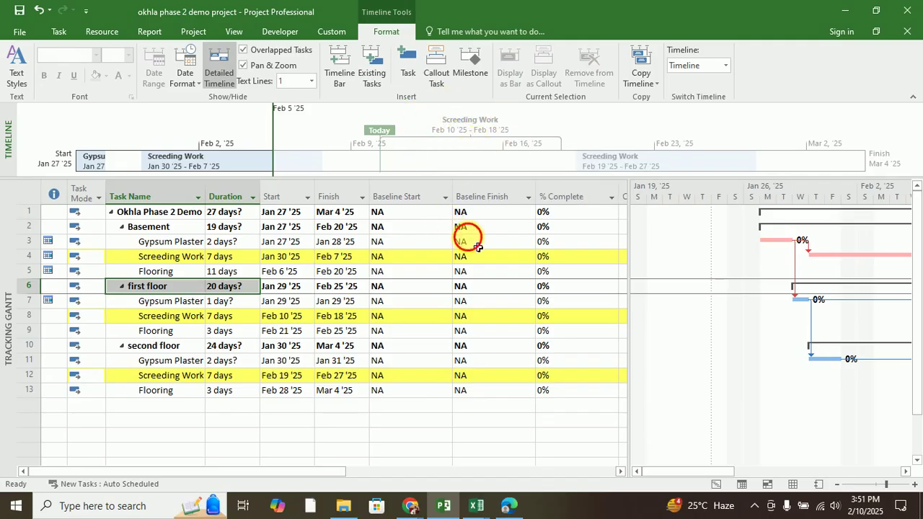
click(475, 137)
drag(475, 137, 466, 156)
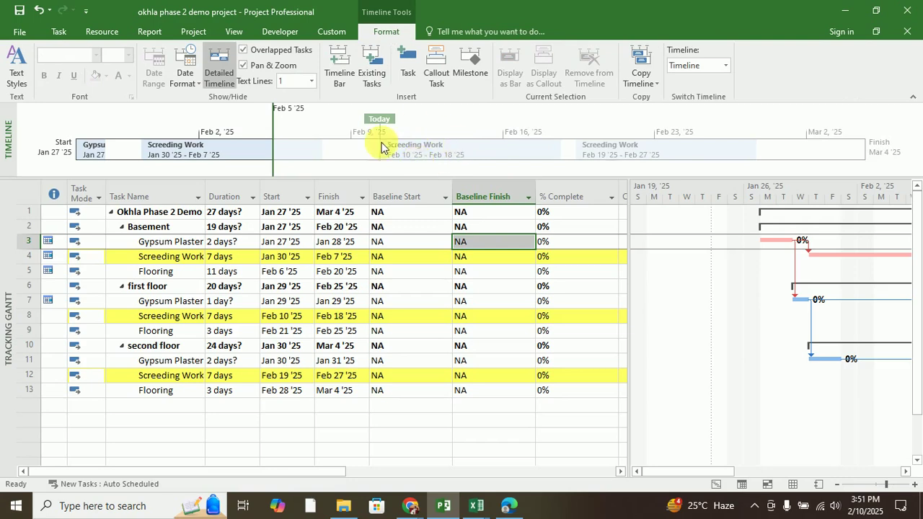
click(450, 155)
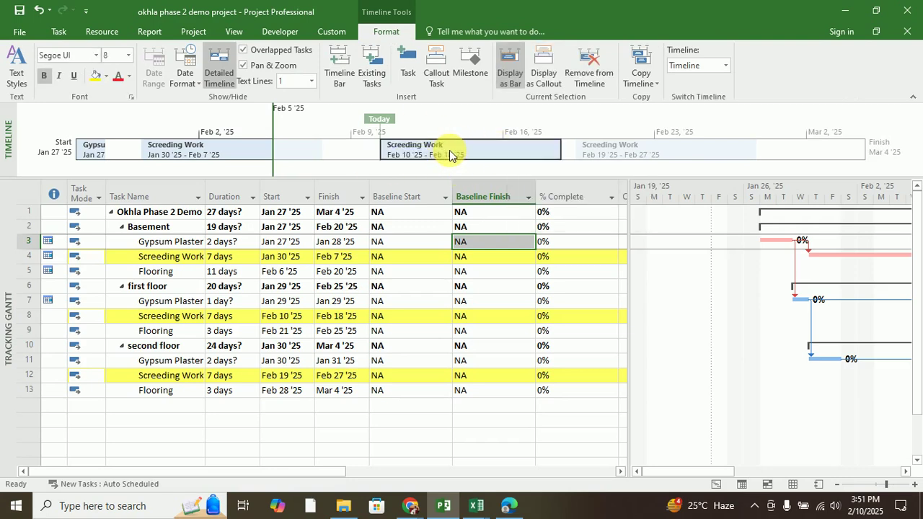
drag(415, 155, 428, 119)
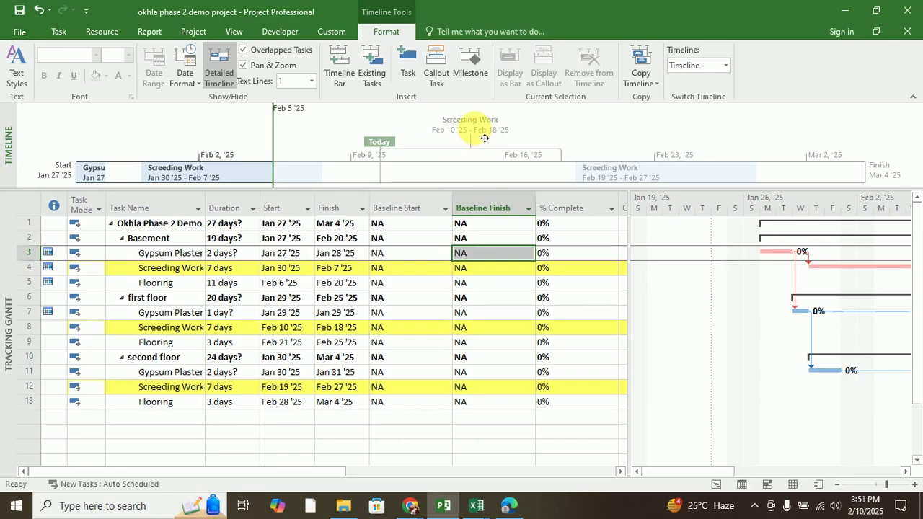
click(414, 179)
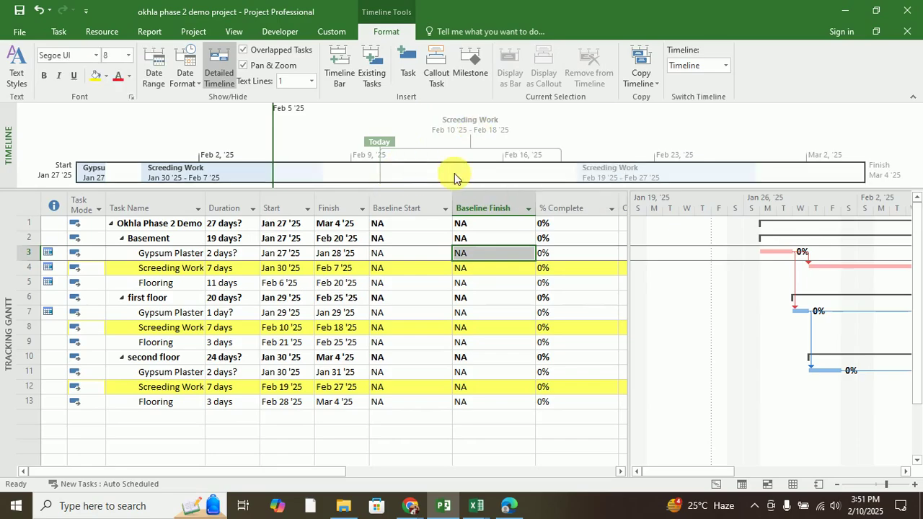
drag(470, 124, 445, 177)
- Examine the task information of the first floor's Screeding Work from its Timeline bar and close it without changes
click(433, 153)
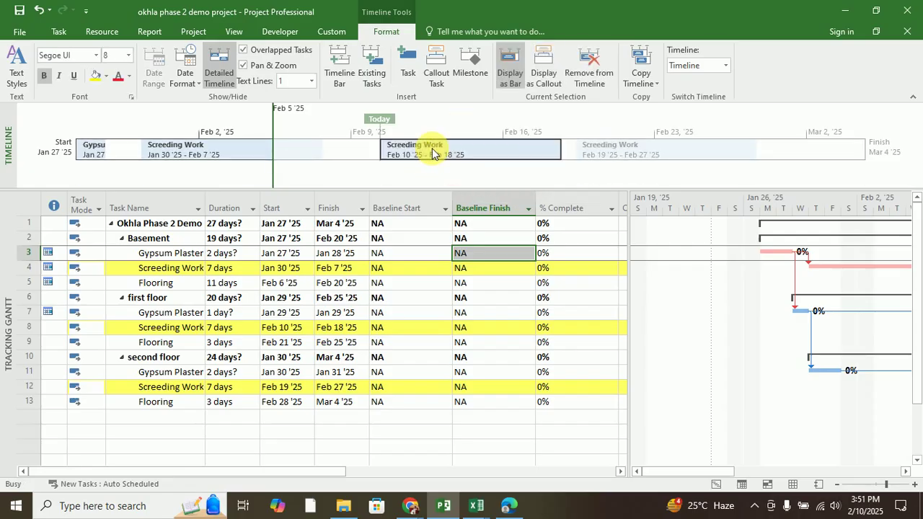
double_click(432, 153)
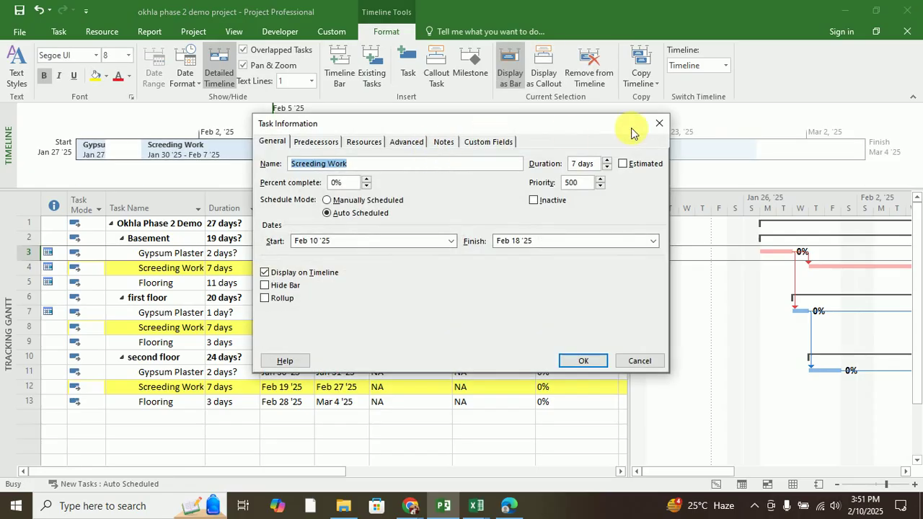
click(658, 124)
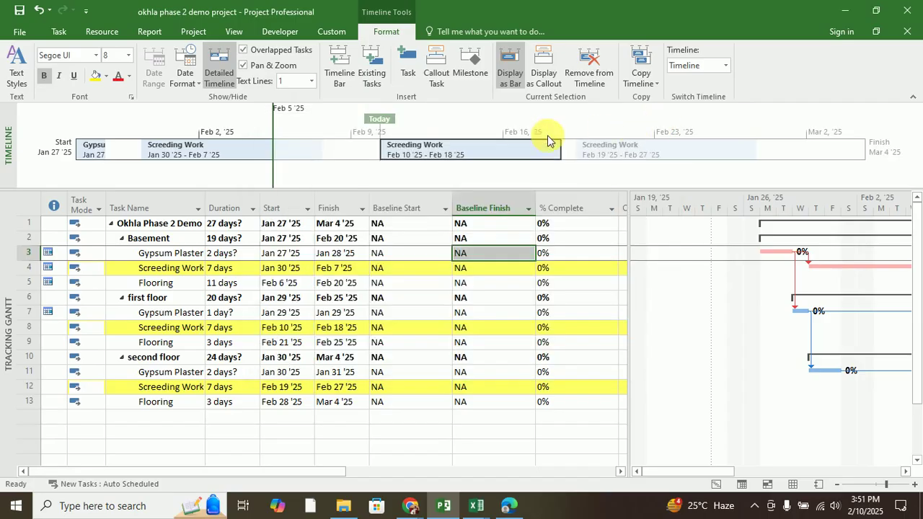
- Format the first floor's Screeding Work bar on the Timeline with a light orange fill and blue text
right_click(424, 158)
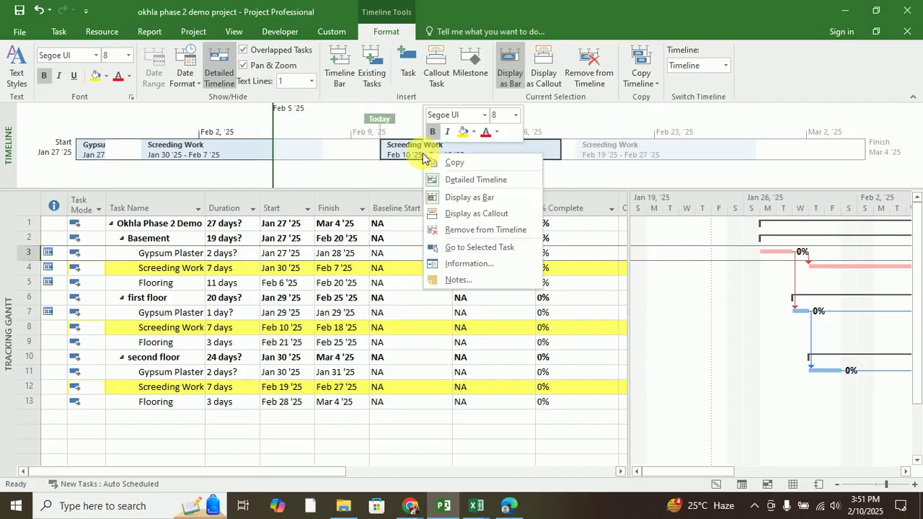
click(473, 132)
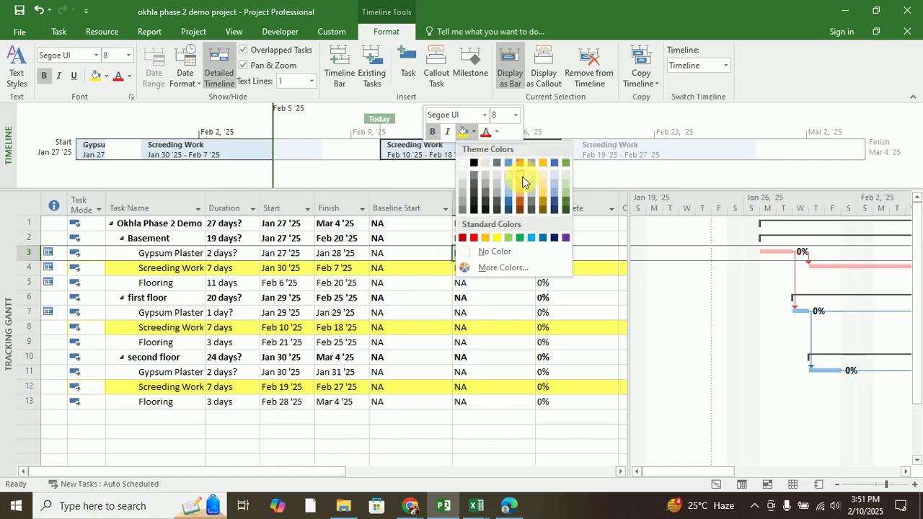
click(522, 186)
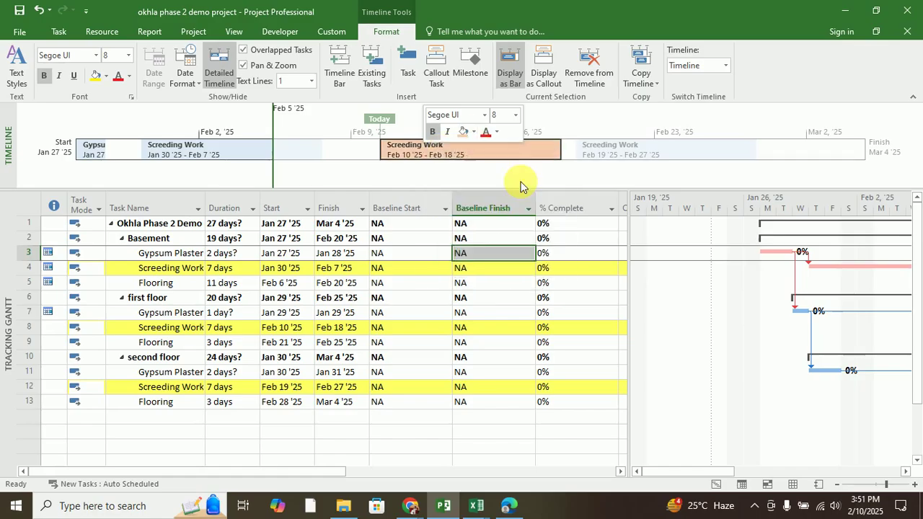
click(497, 134)
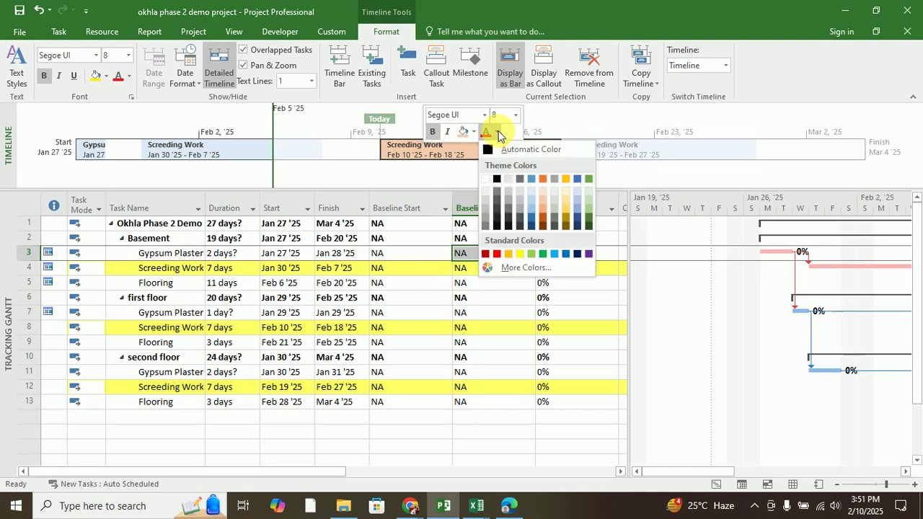
click(568, 255)
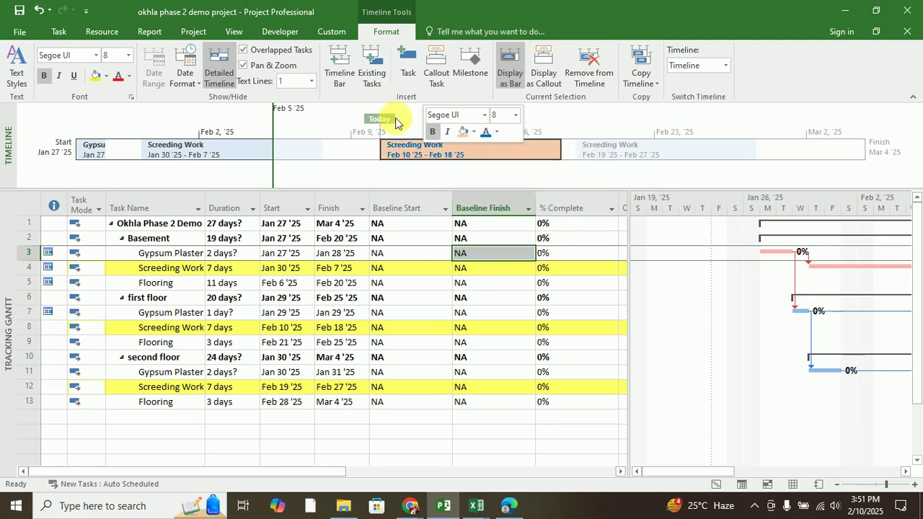
click(514, 171)
click(515, 171)
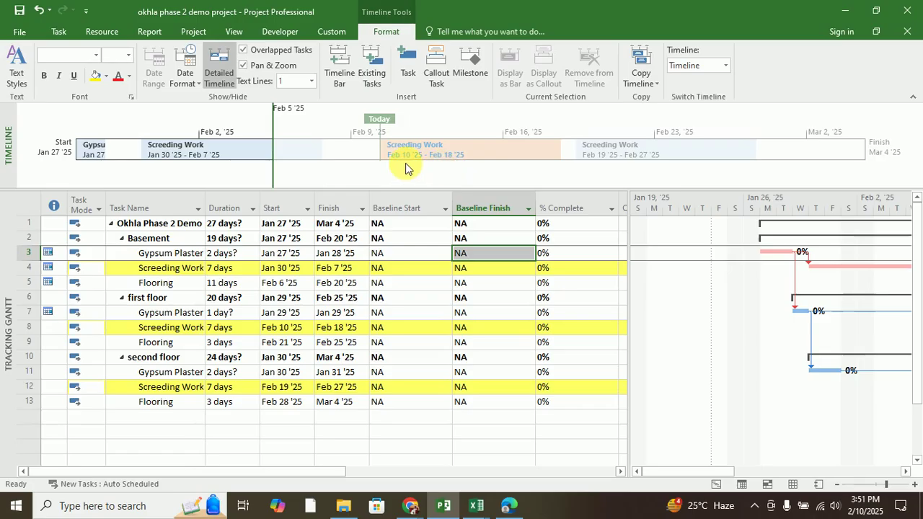
click(339, 253)
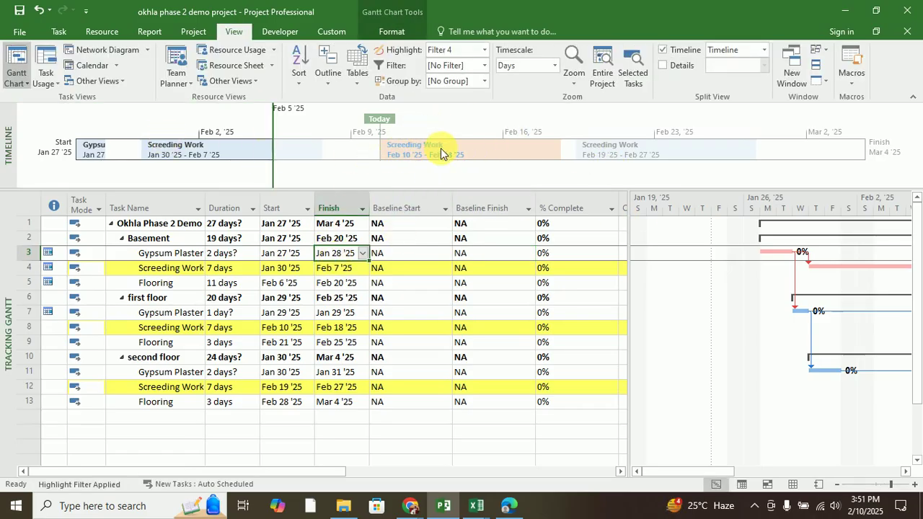
click(406, 150)
click(658, 148)
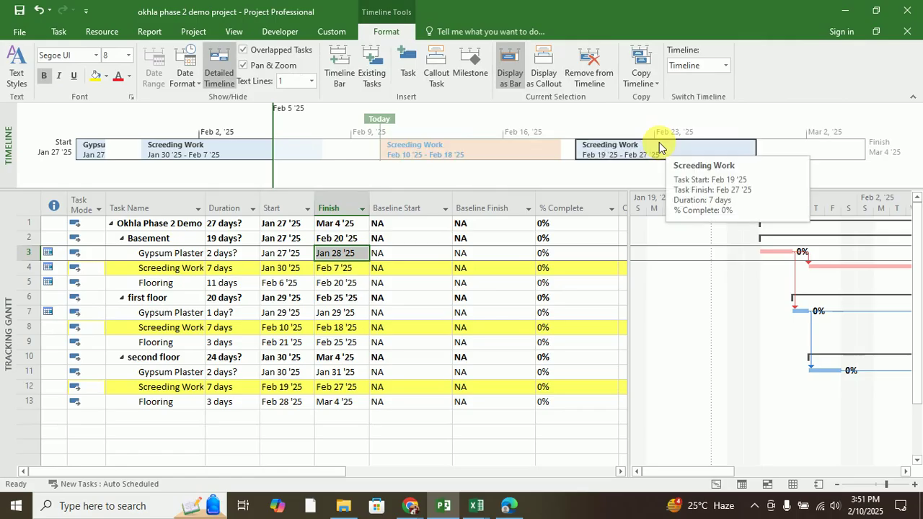
right_click(658, 147)
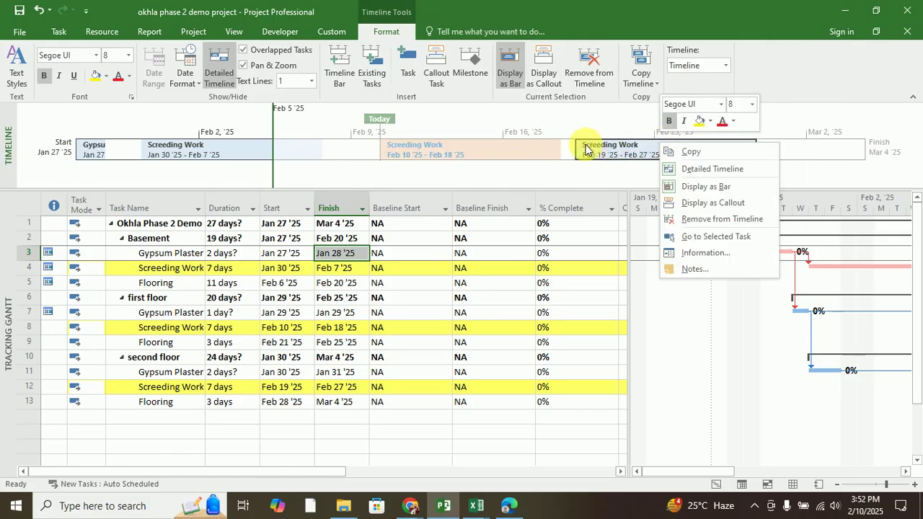
- Remove the Basement's Gypsum Plastering task from the Timeline
click(90, 154)
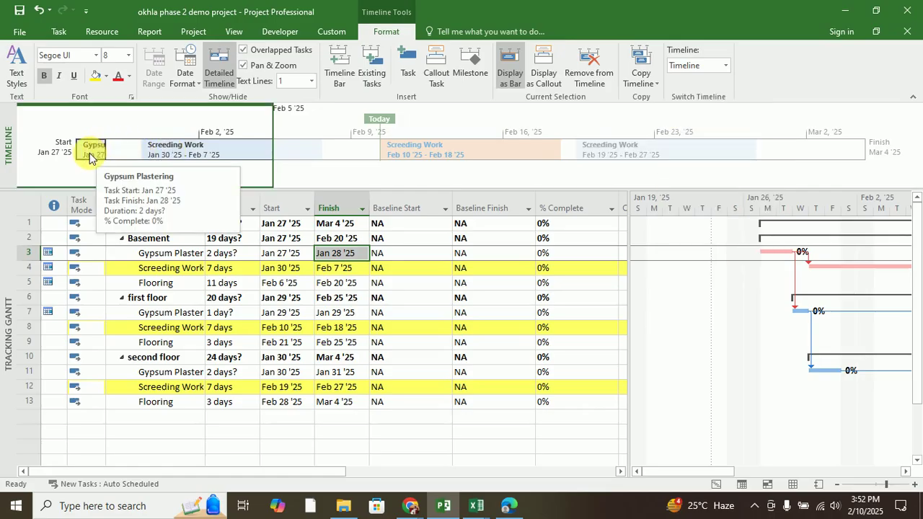
right_click(89, 158)
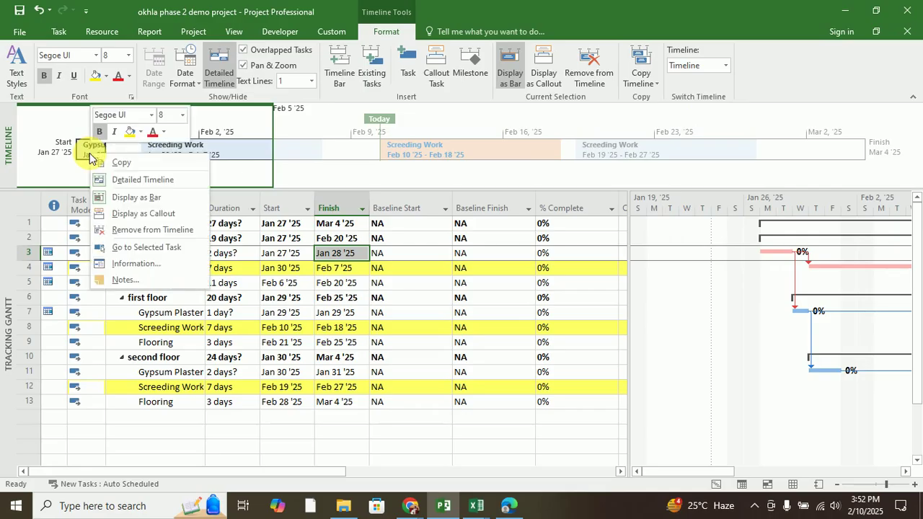
click(157, 231)
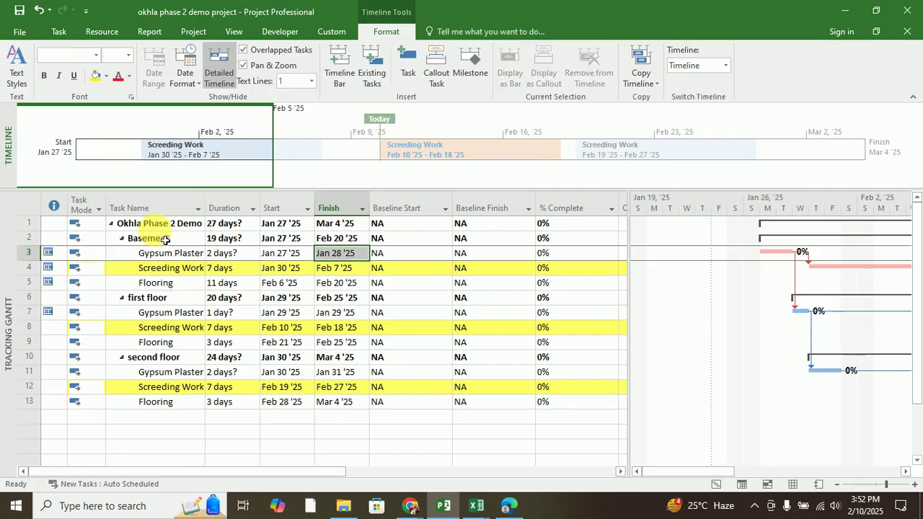
- Try displaying the Basement's Screeding Work as a callout above the Timeline and return it to a bar
right_click(196, 149)
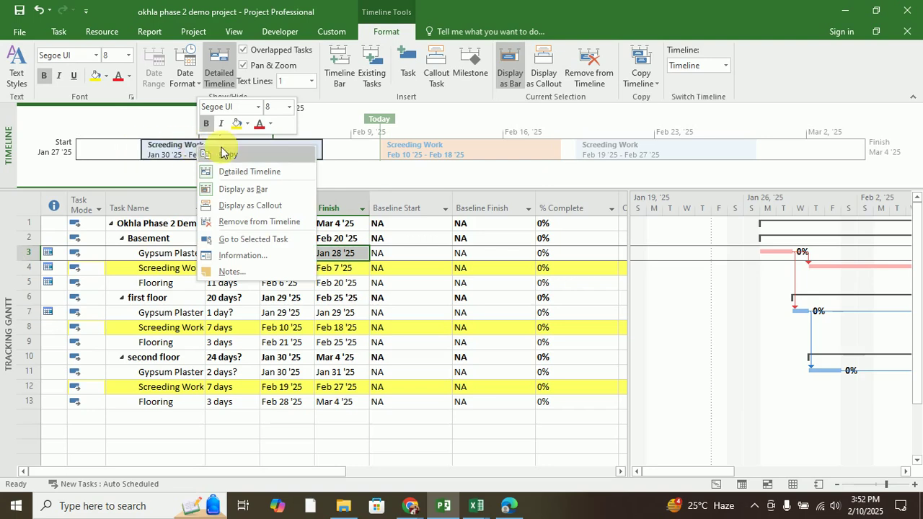
click(117, 152)
click(181, 151)
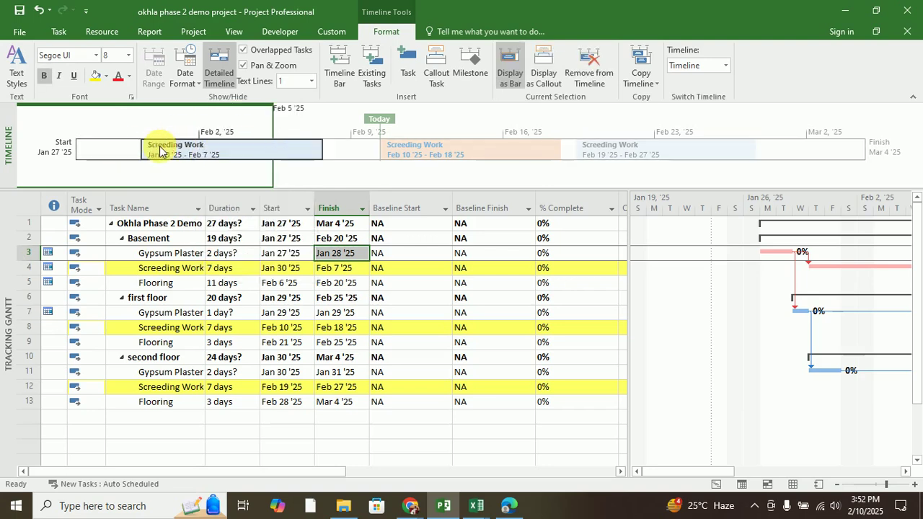
right_click(228, 153)
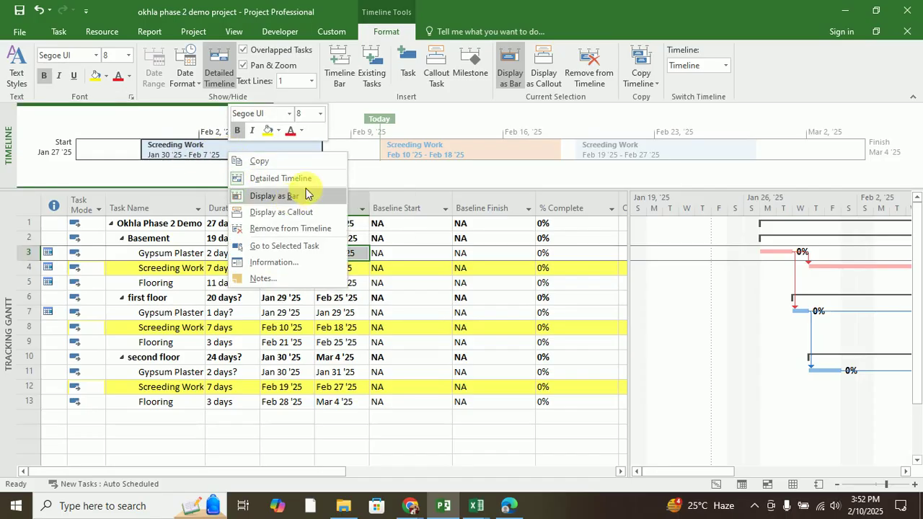
click(277, 213)
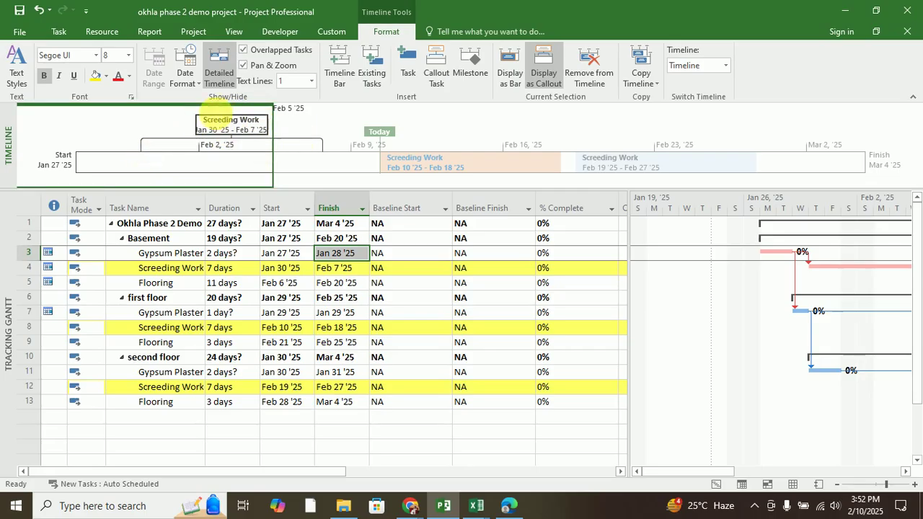
right_click(230, 126)
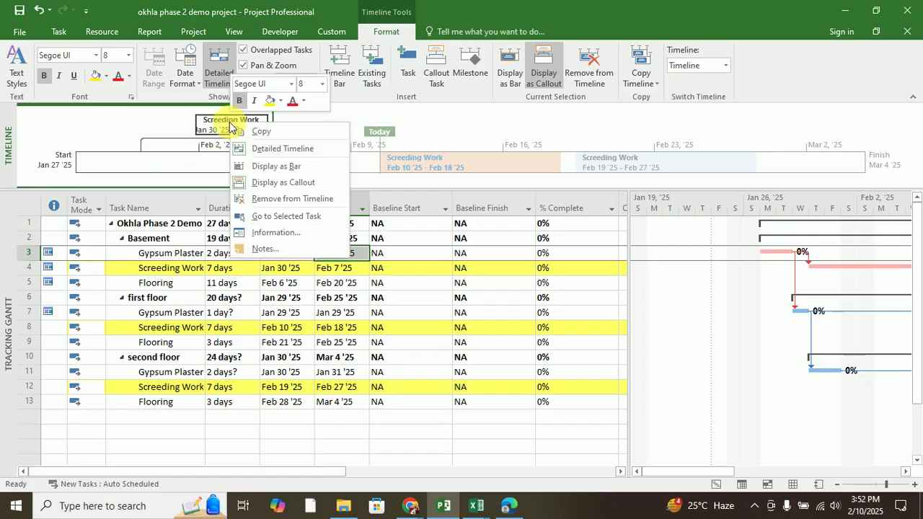
click(278, 166)
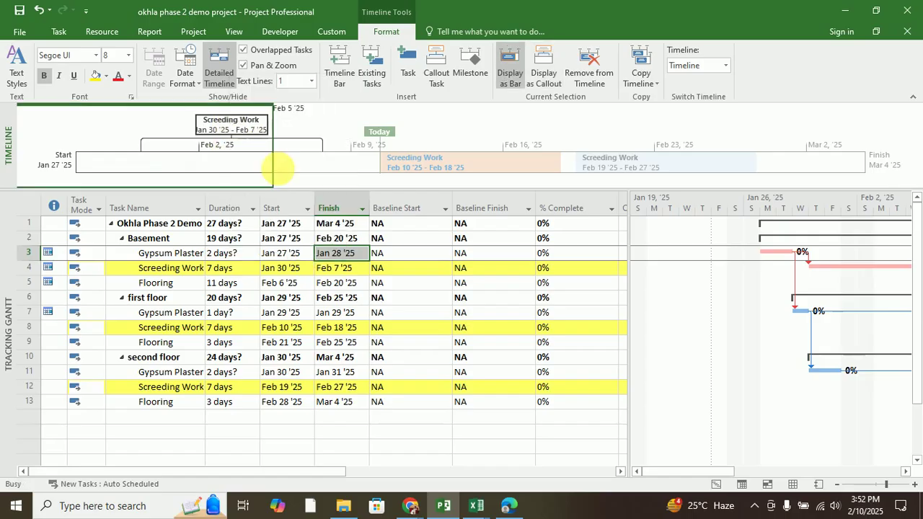
click(452, 155)
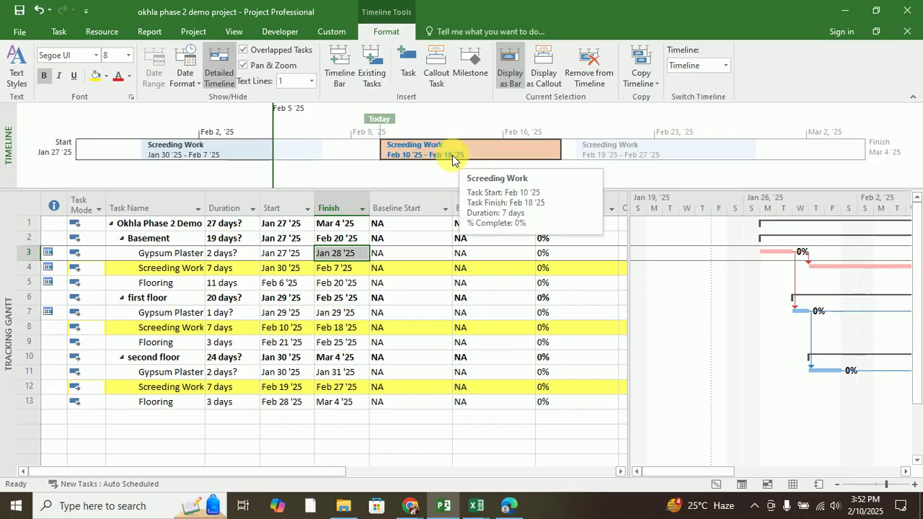
right_click(452, 155)
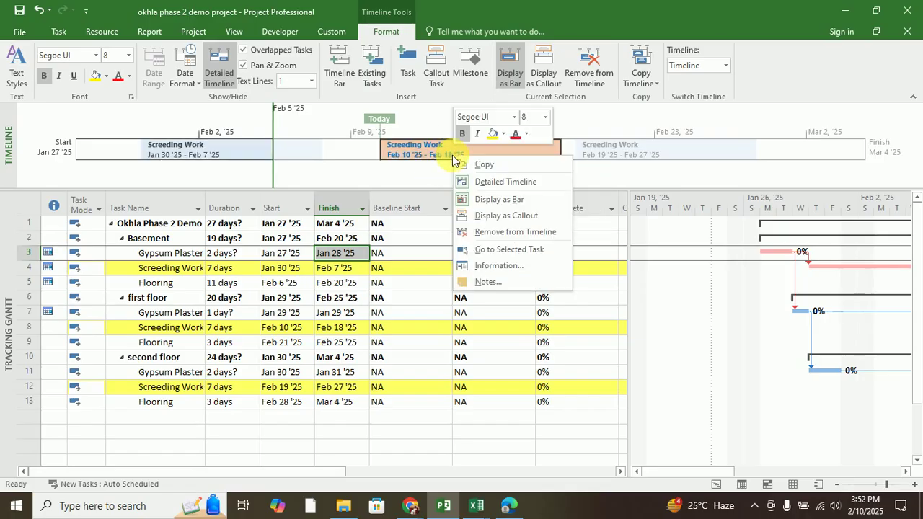
click(424, 286)
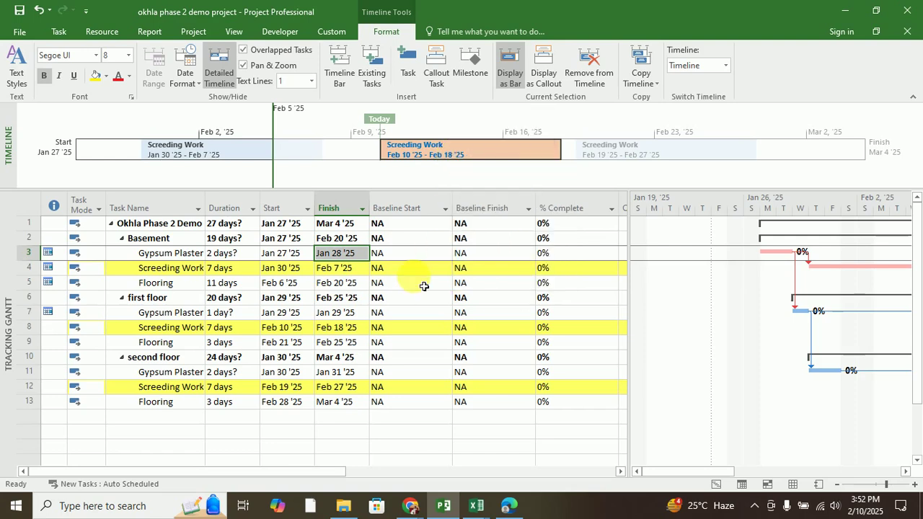
click(425, 301)
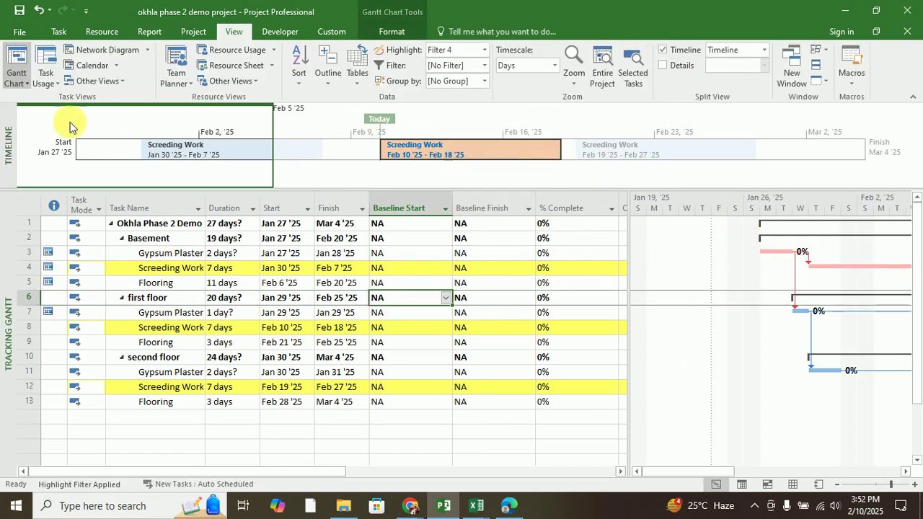